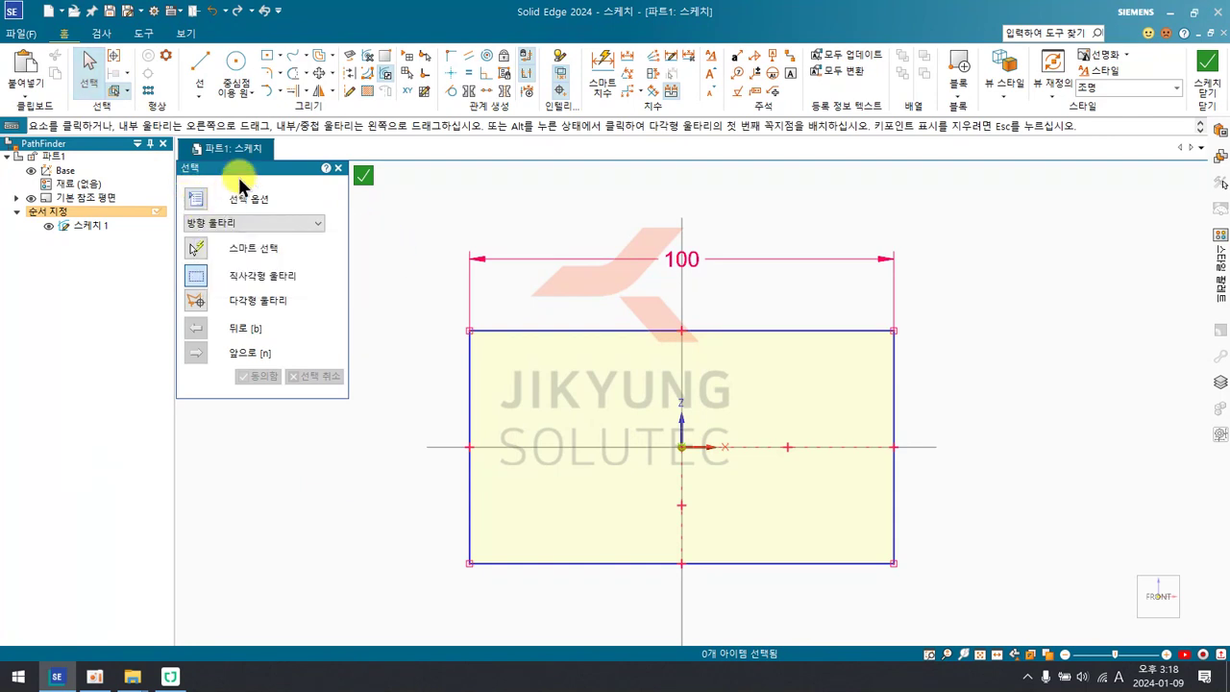
Restrict the selection options to wireframe only, fence-select the whole dimensioned rectangle, and clear the selection.
click(196, 198)
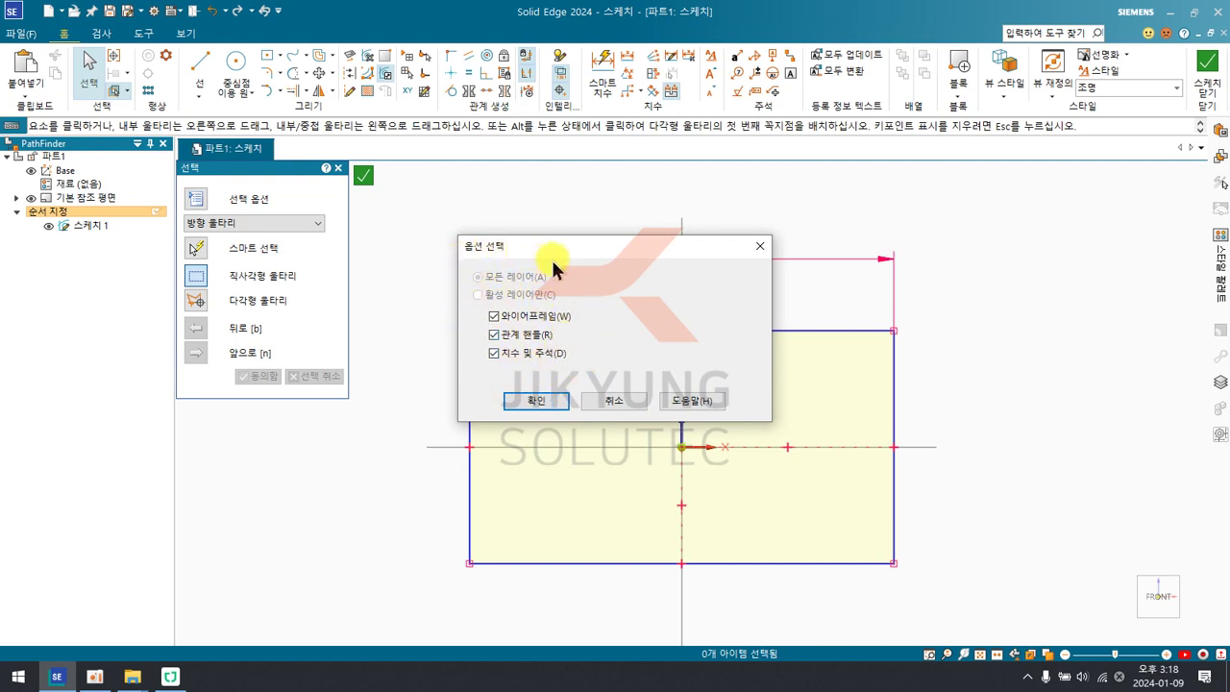
drag(568, 247, 464, 246)
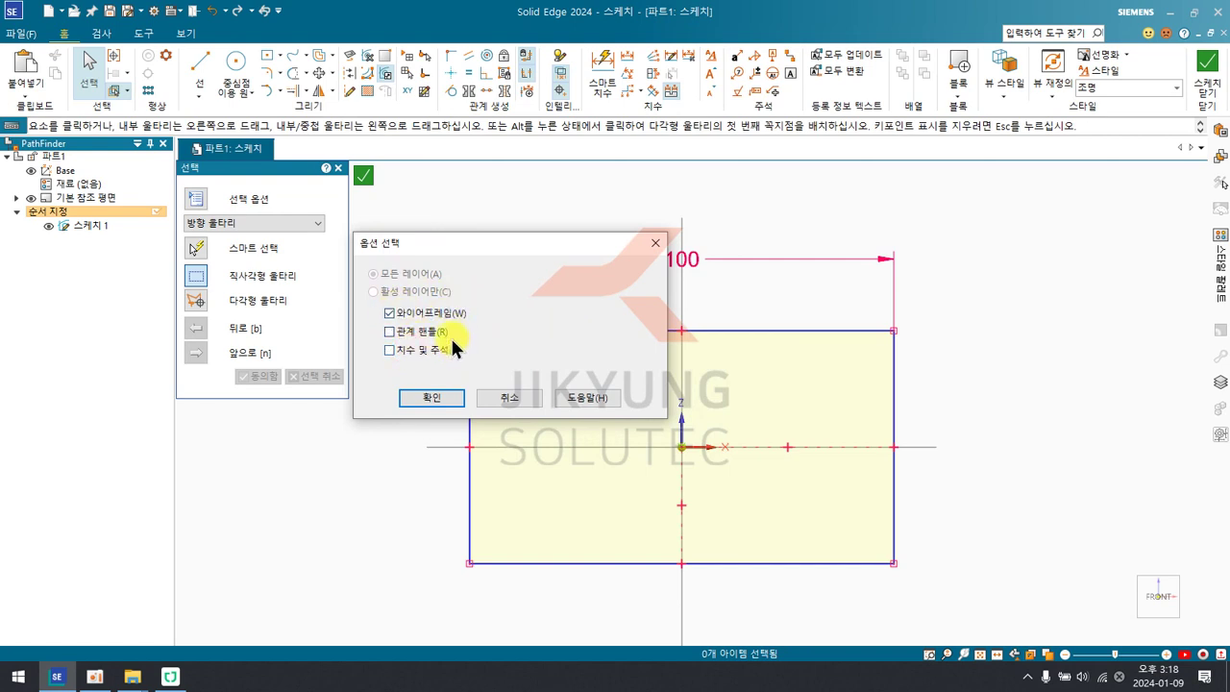
click(422, 396)
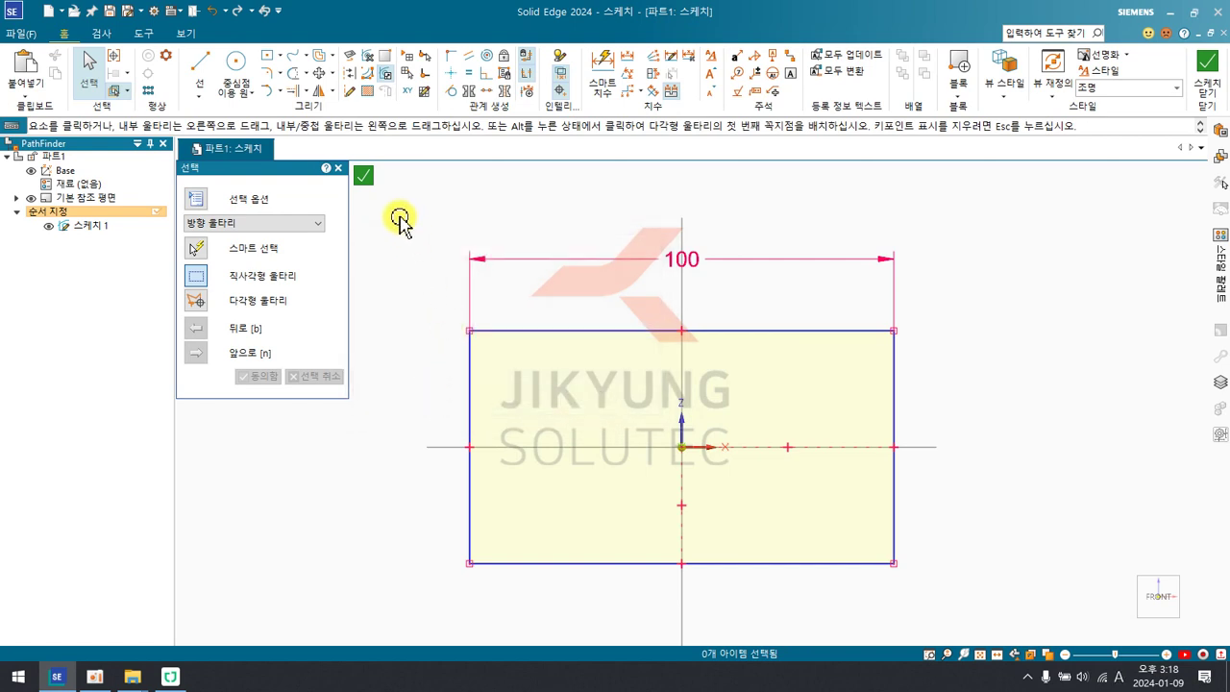
mouse_move(398, 220)
mouse_down()
mouse_move(961, 557)
mouse_move(992, 604)
mouse_up()
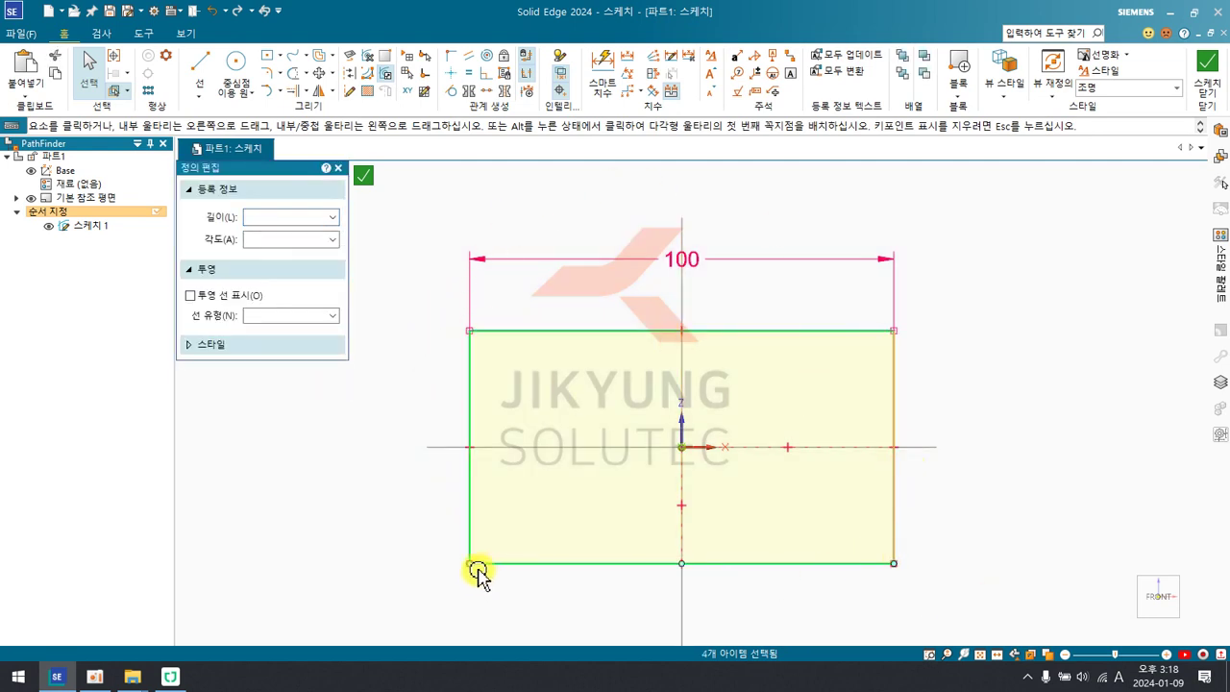
click(406, 275)
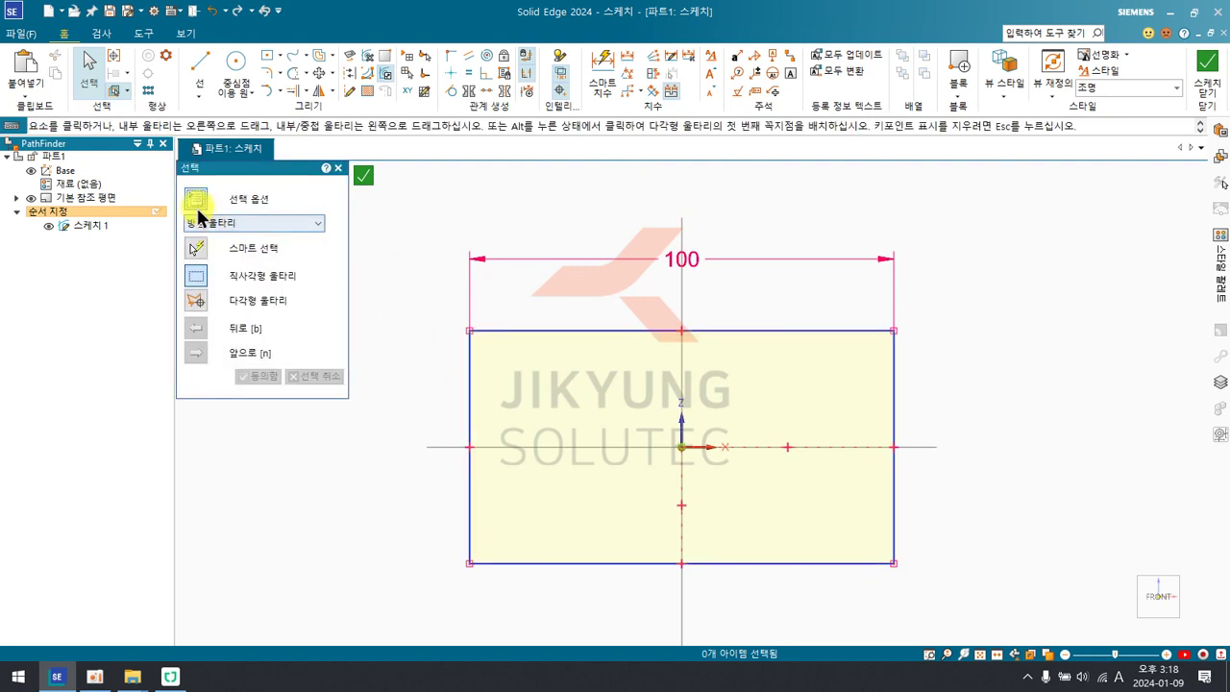
Restrict the selection options to relationship handles only, fence-select the whole sketch, and clear the selection.
click(196, 202)
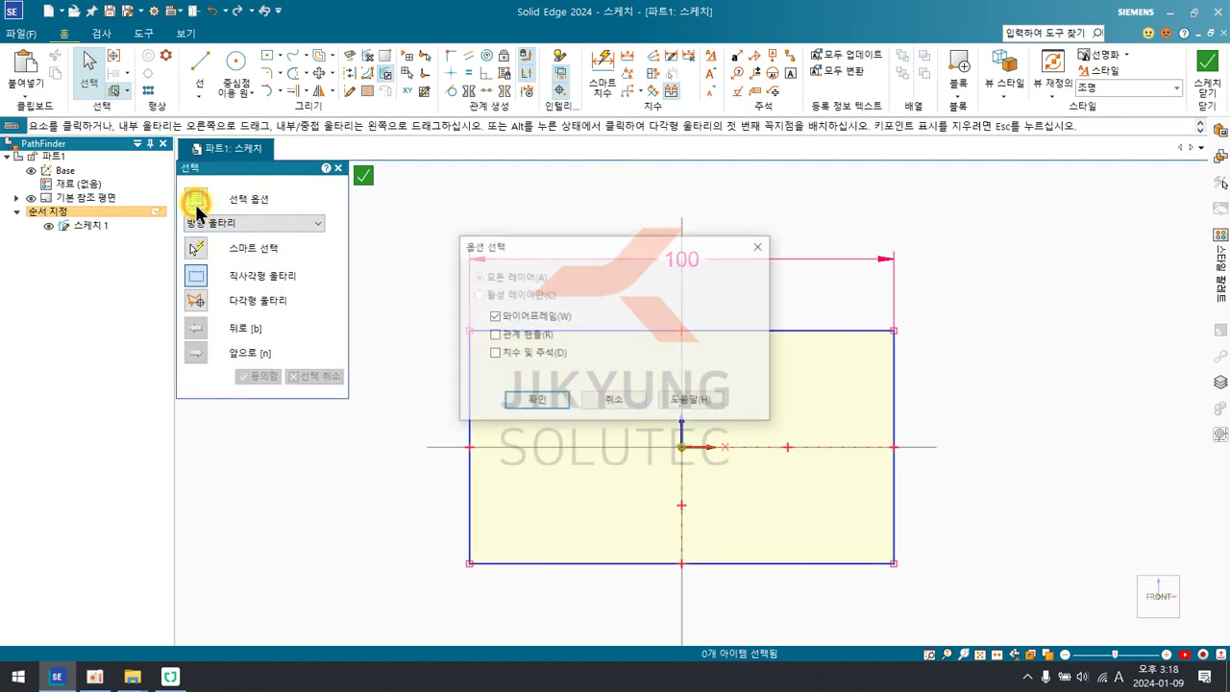
click(495, 335)
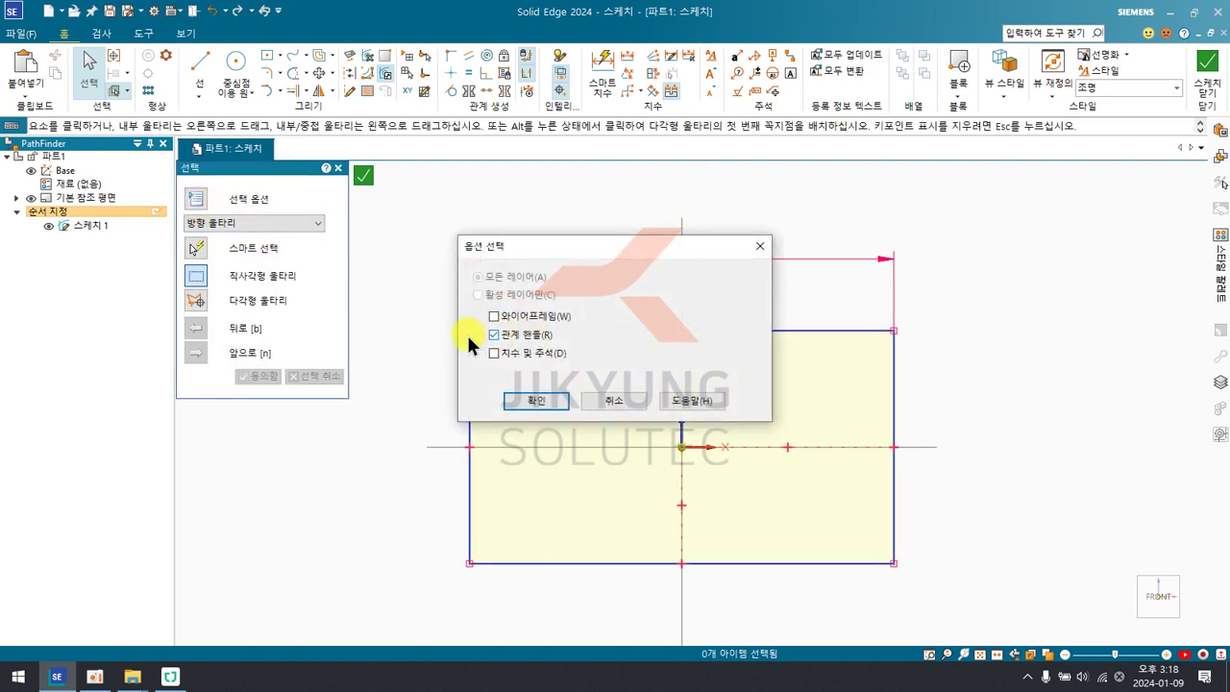
click(536, 400)
mouse_move(399, 209)
mouse_down()
mouse_move(467, 289)
mouse_move(947, 598)
mouse_up()
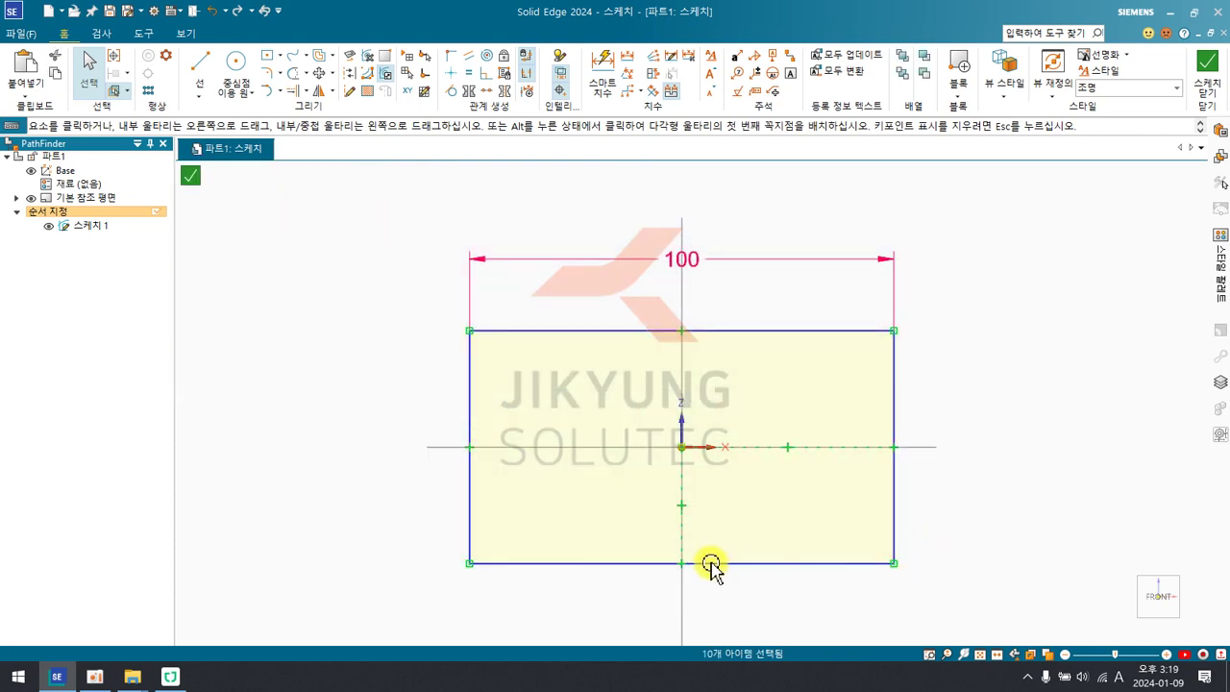
click(437, 338)
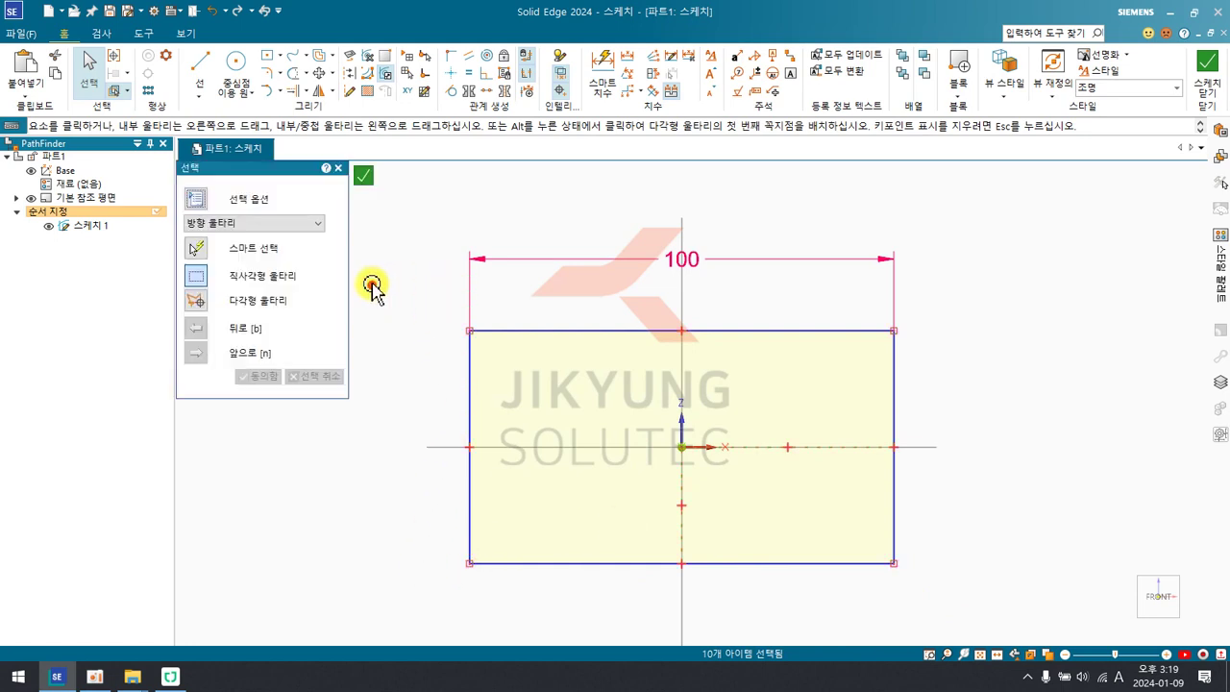
Restrict the selection options to dimensions and annotations only, fence-select the whole sketch, and clear the selection.
click(195, 198)
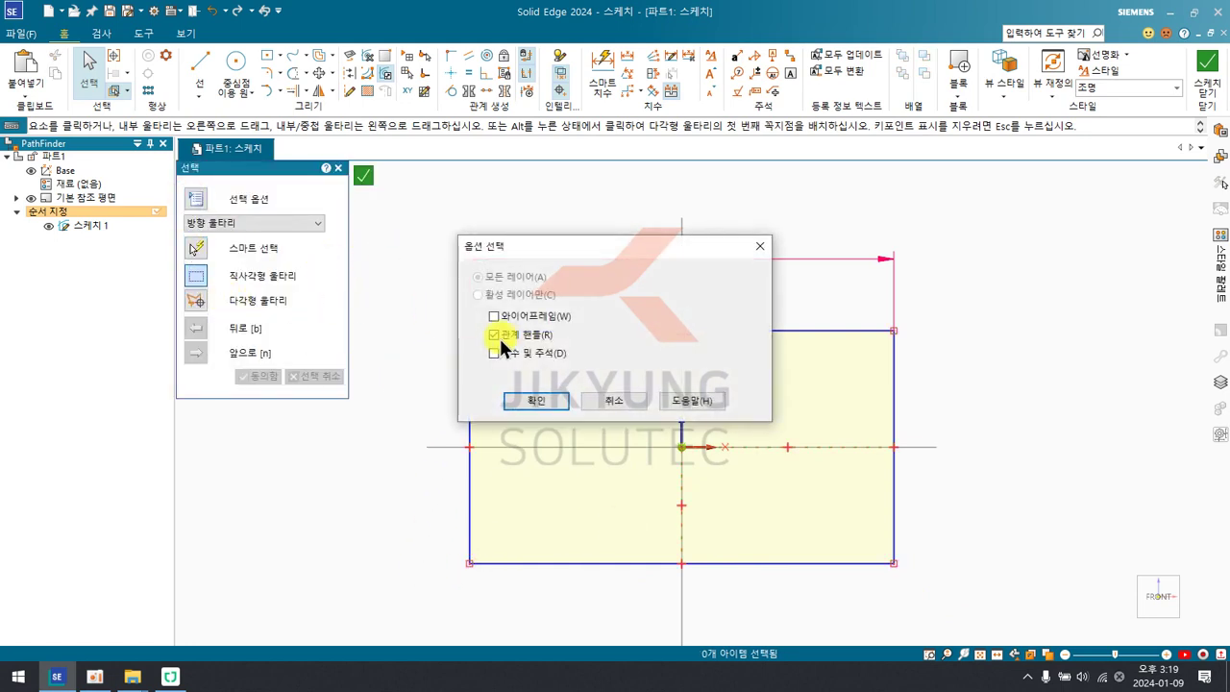
click(534, 398)
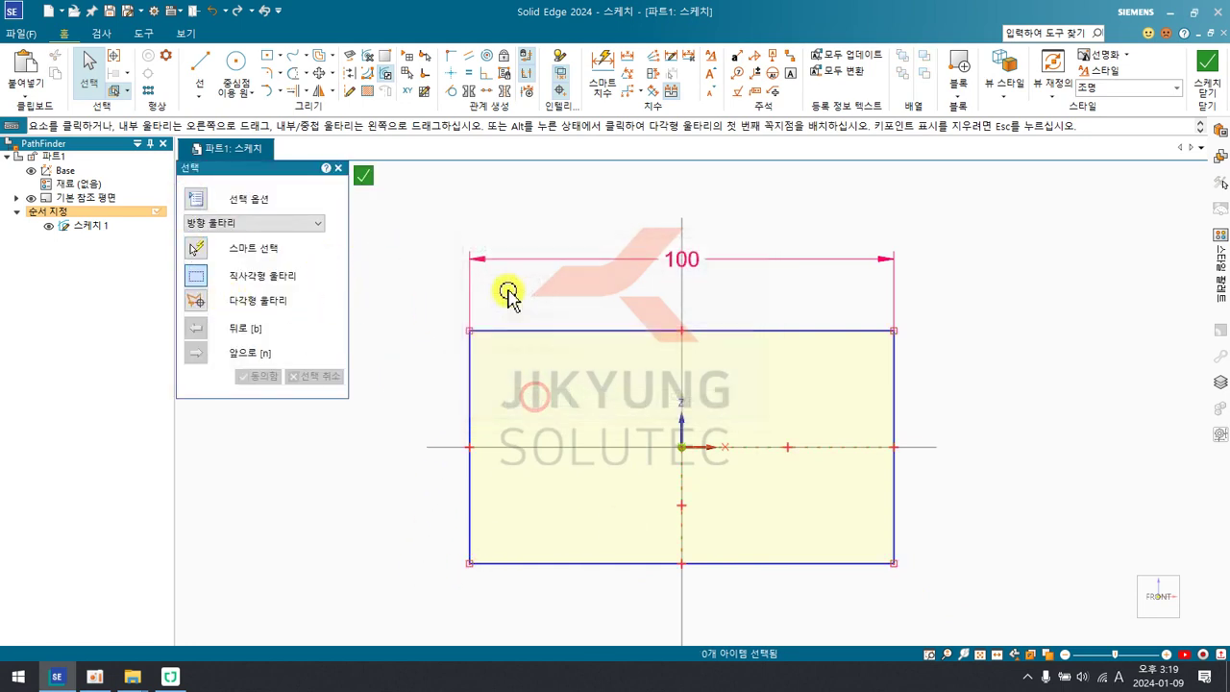
drag(393, 204, 1065, 632)
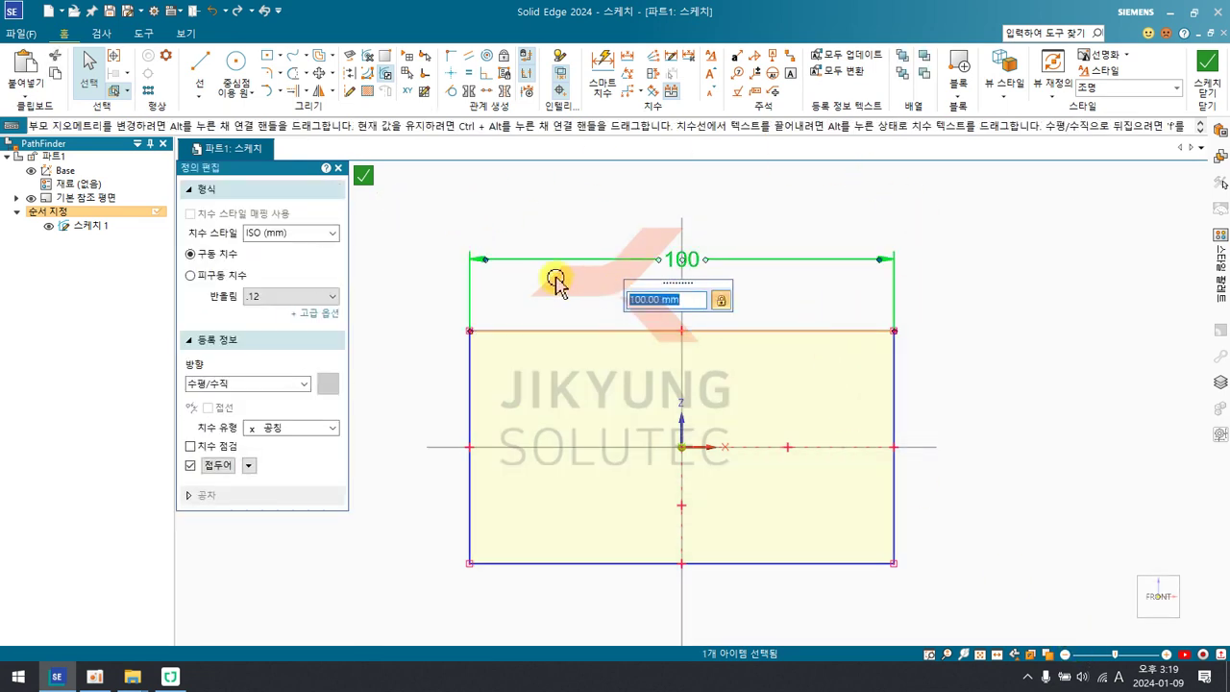
click(452, 269)
Make wireframe, relationship handles, and dimensions and annotations all selectable in the selection options.
click(195, 202)
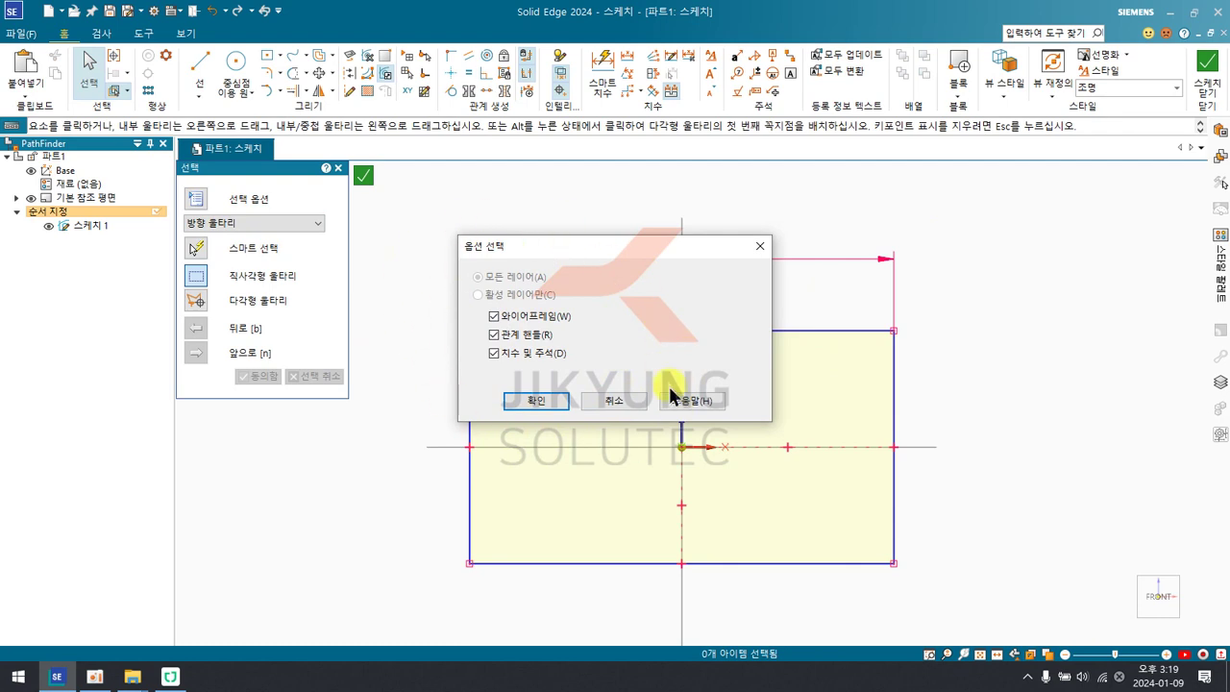
click(535, 399)
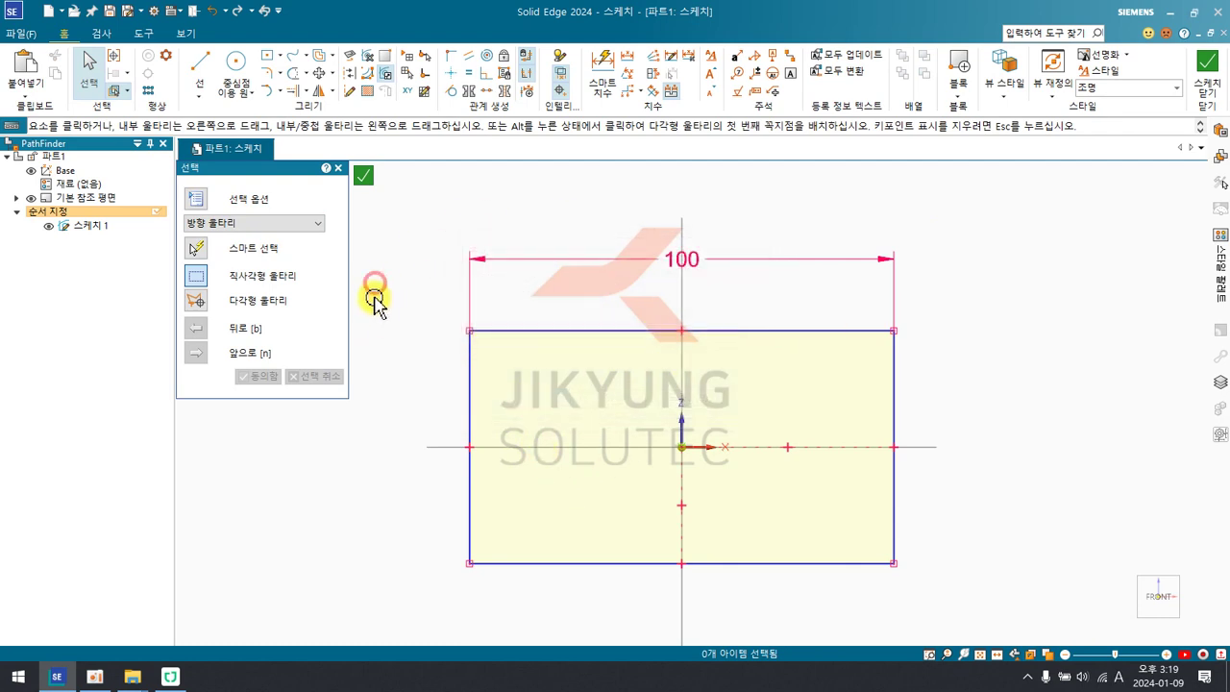
click(443, 227)
Delete the 100 mm width dimension above the rectangle.
click(551, 251)
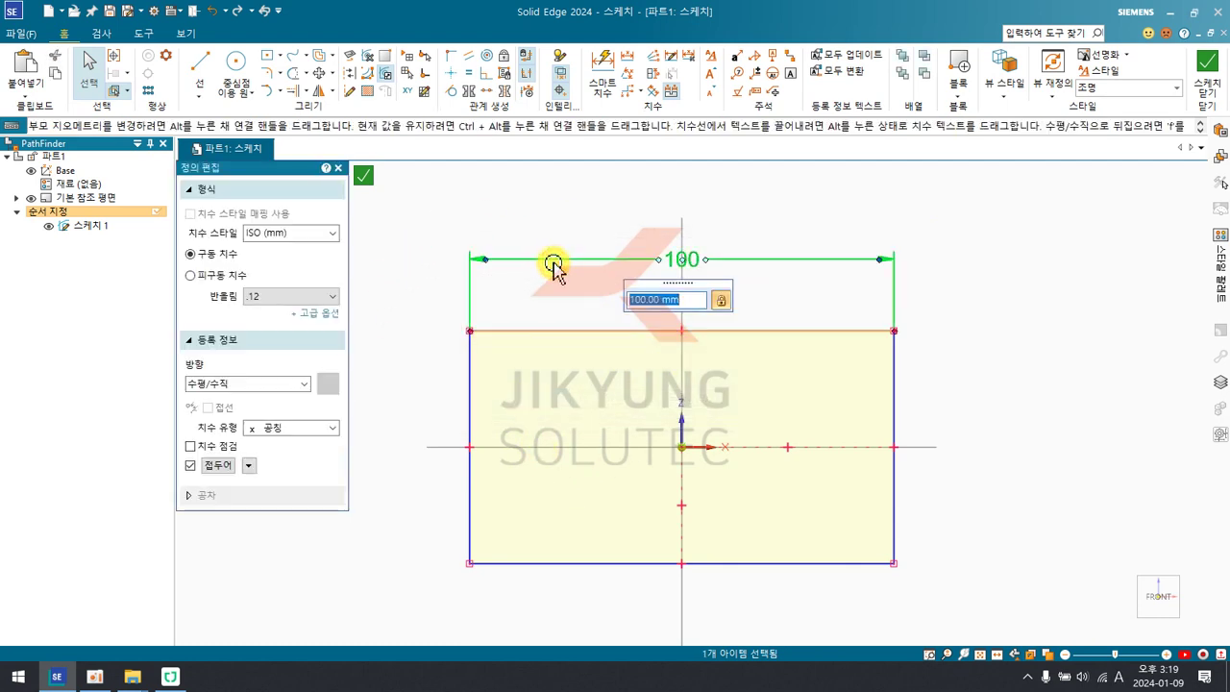
key(Delete)
click(476, 261)
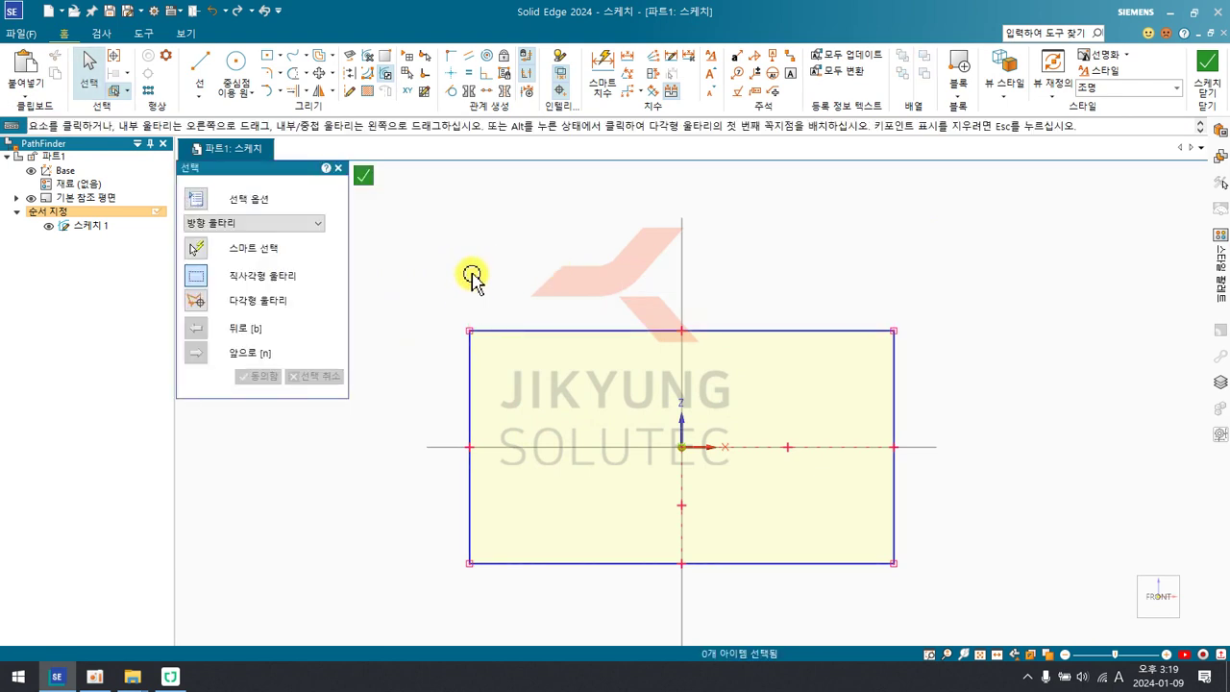
Fillet the rectangle's upper-left corner between its left and top edges with a 50 mm radius.
click(268, 74)
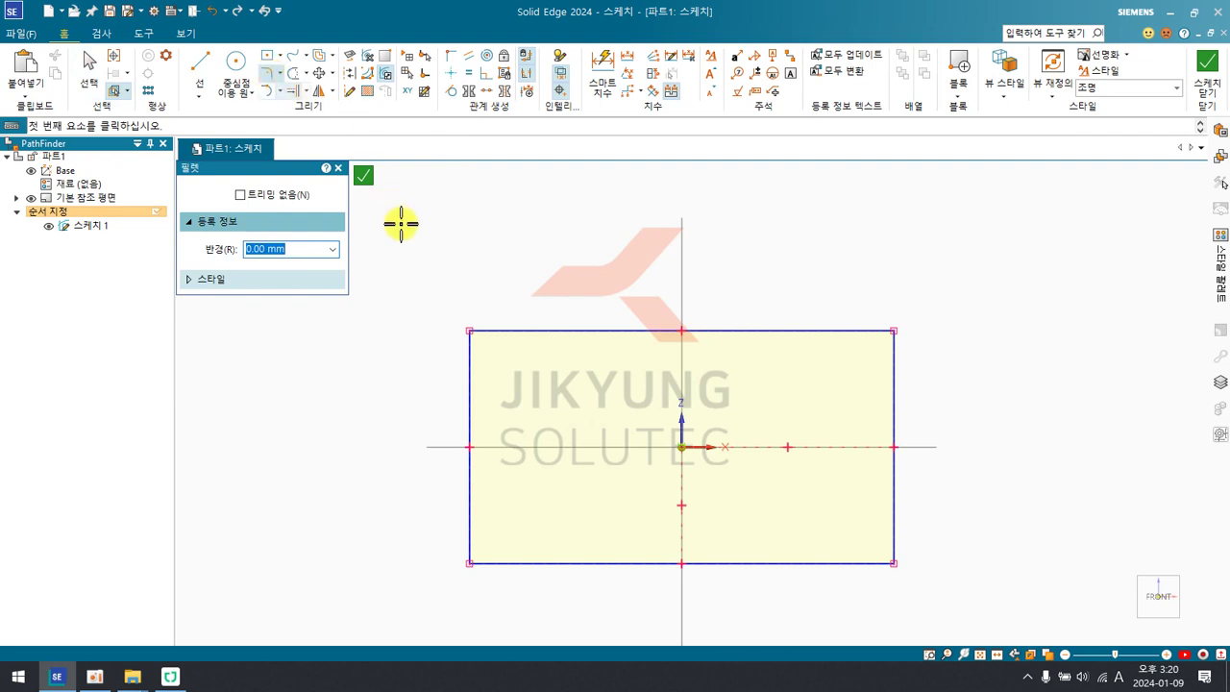
click(469, 377)
click(493, 330)
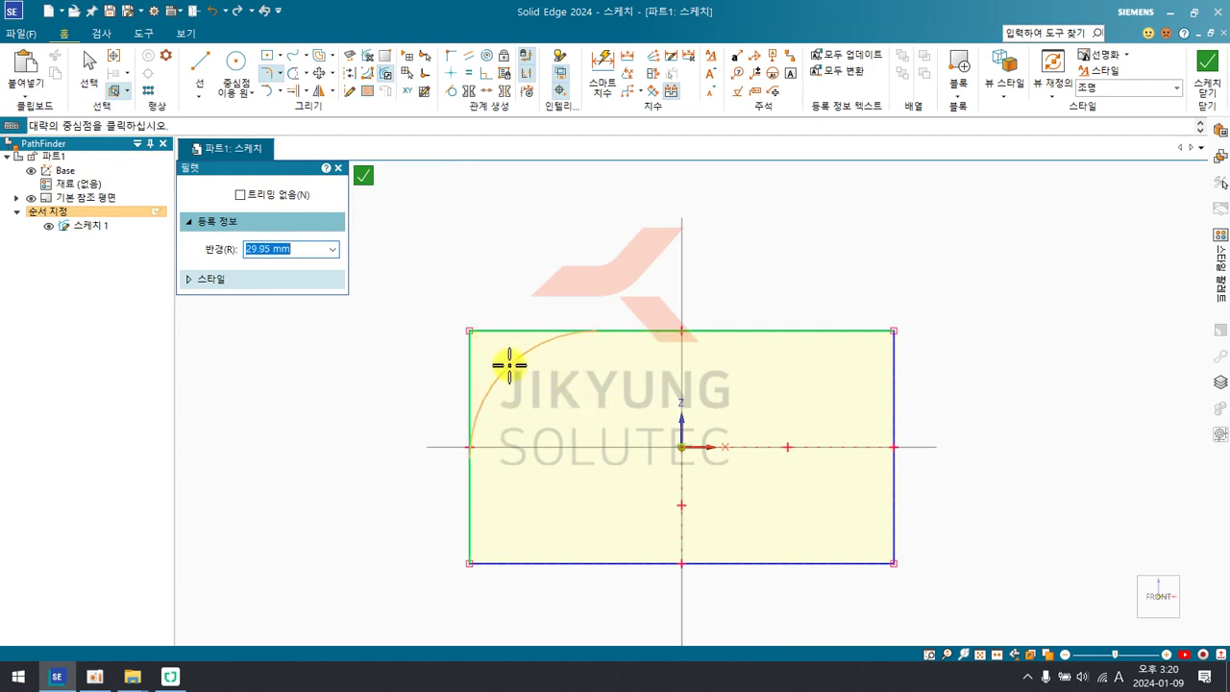
text(50)
key(Return)
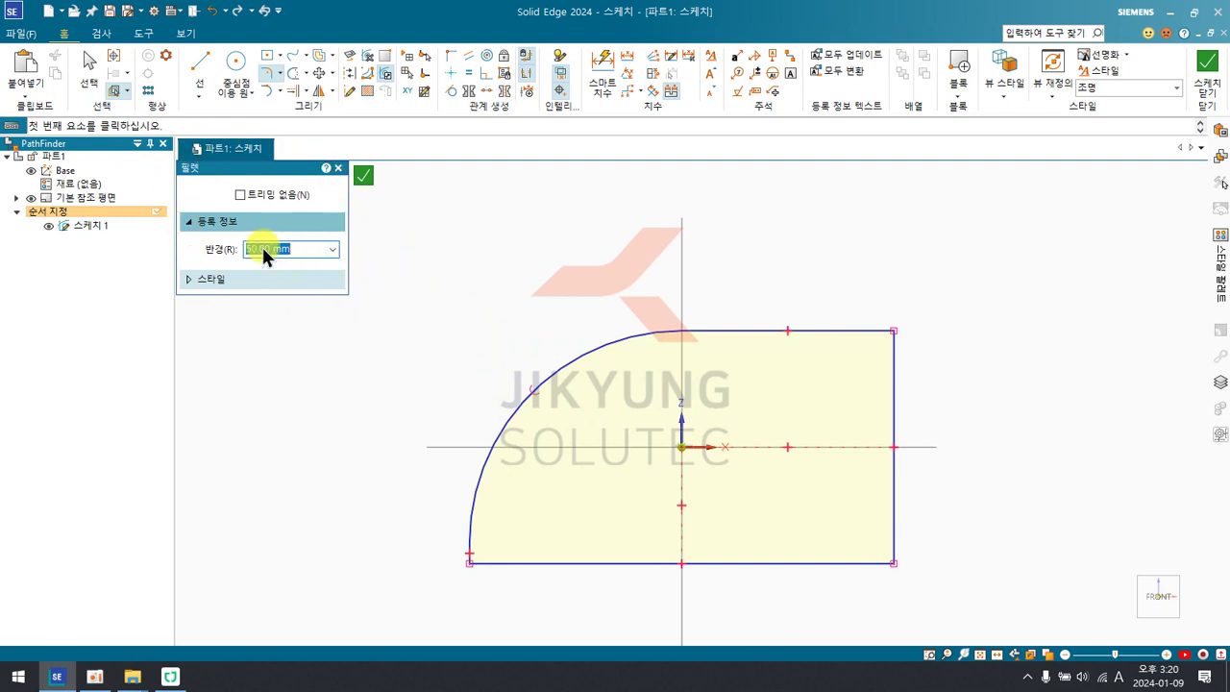
Fillet the rectangle's upper-right corner at 50 mm with the no-trim option enabled, and undo both corner fillets.
click(240, 194)
click(818, 330)
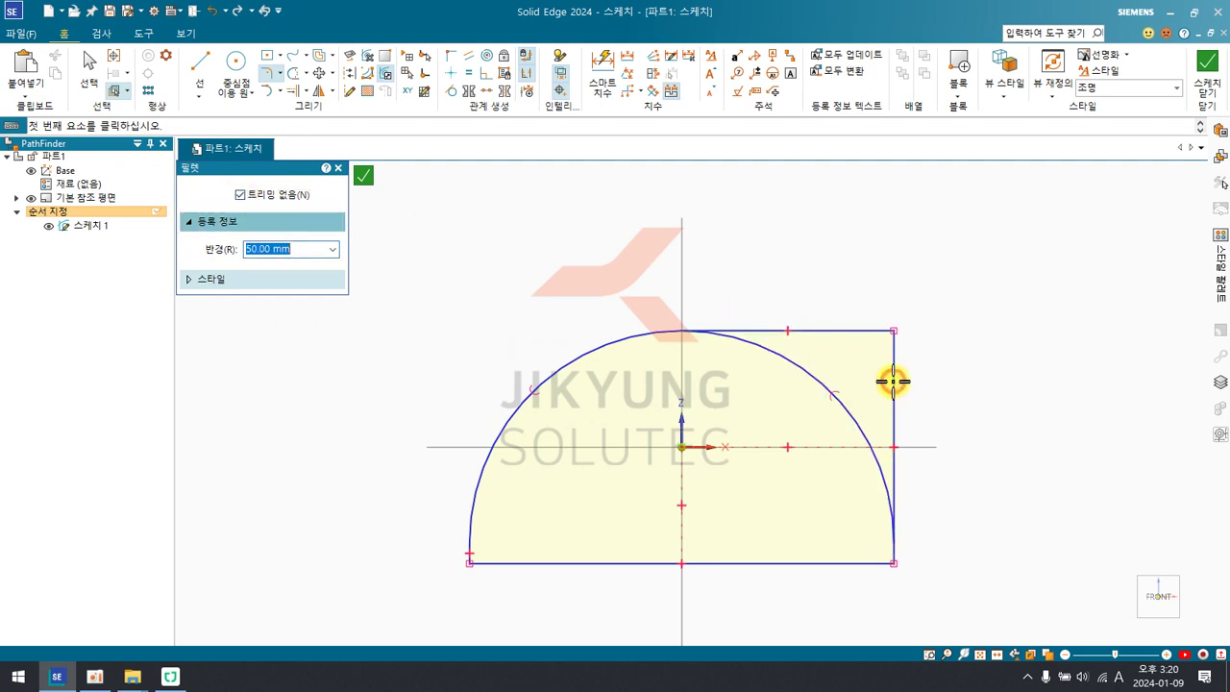
click(890, 429)
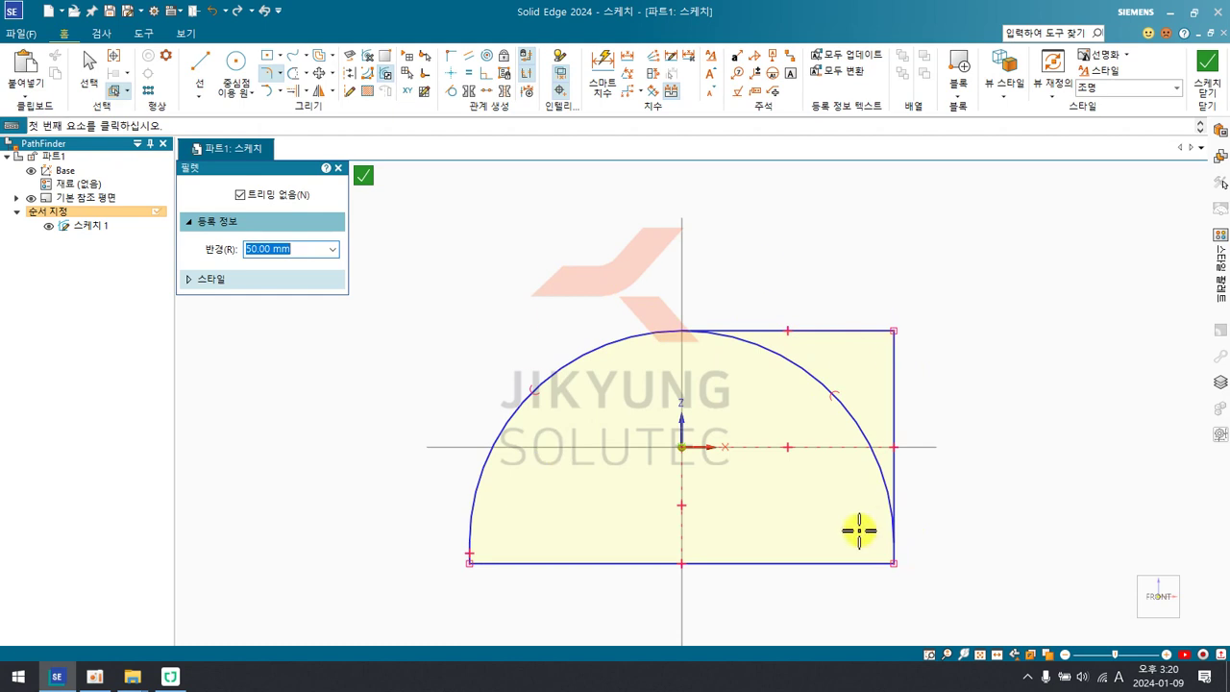
key(Escape)
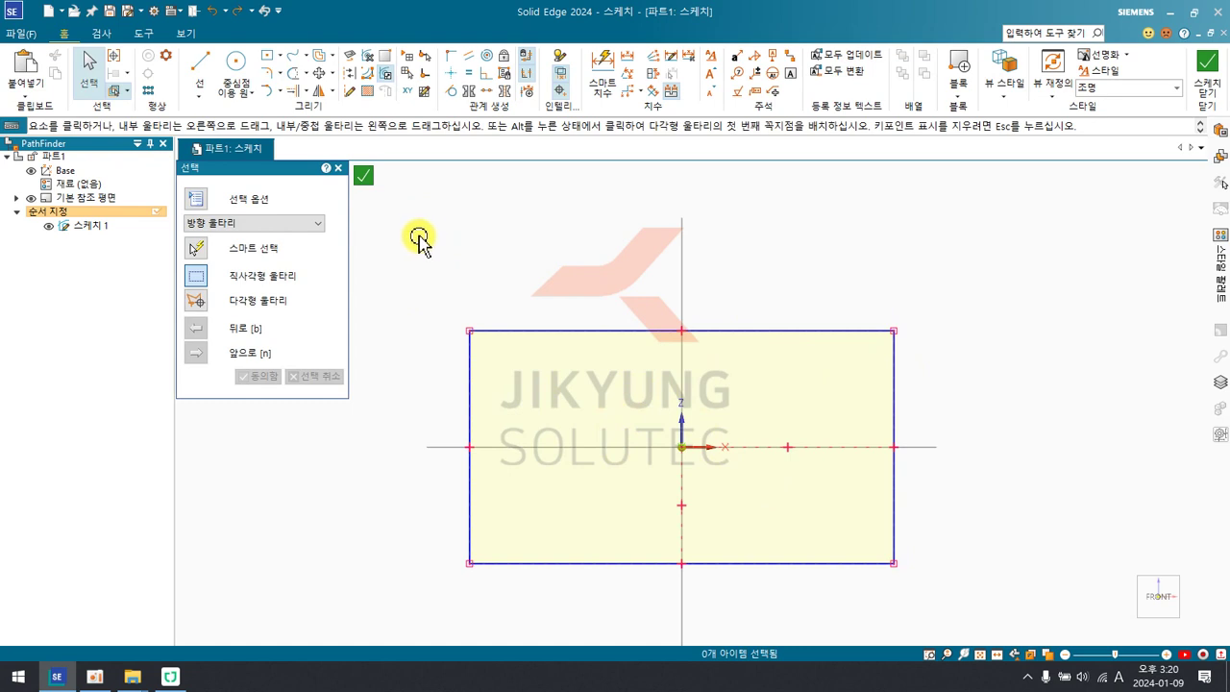
Chamfer the rectangle's upper-left corner between its left and top edges at a 60° angle.
click(278, 70)
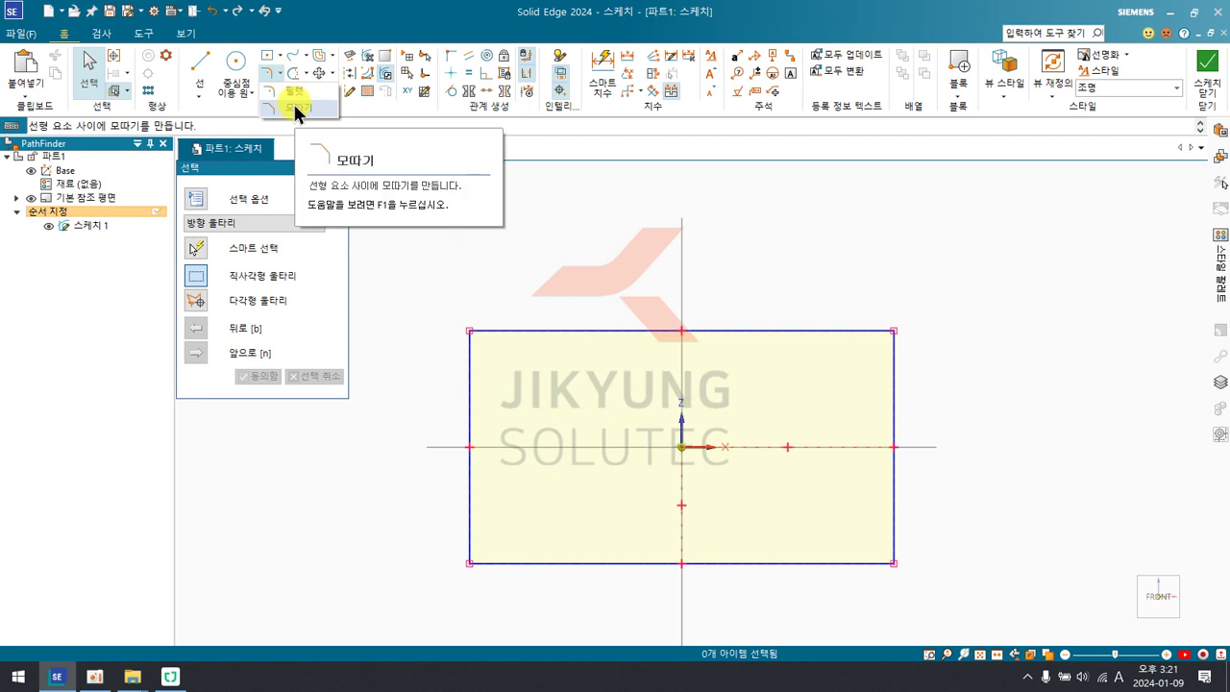
click(294, 107)
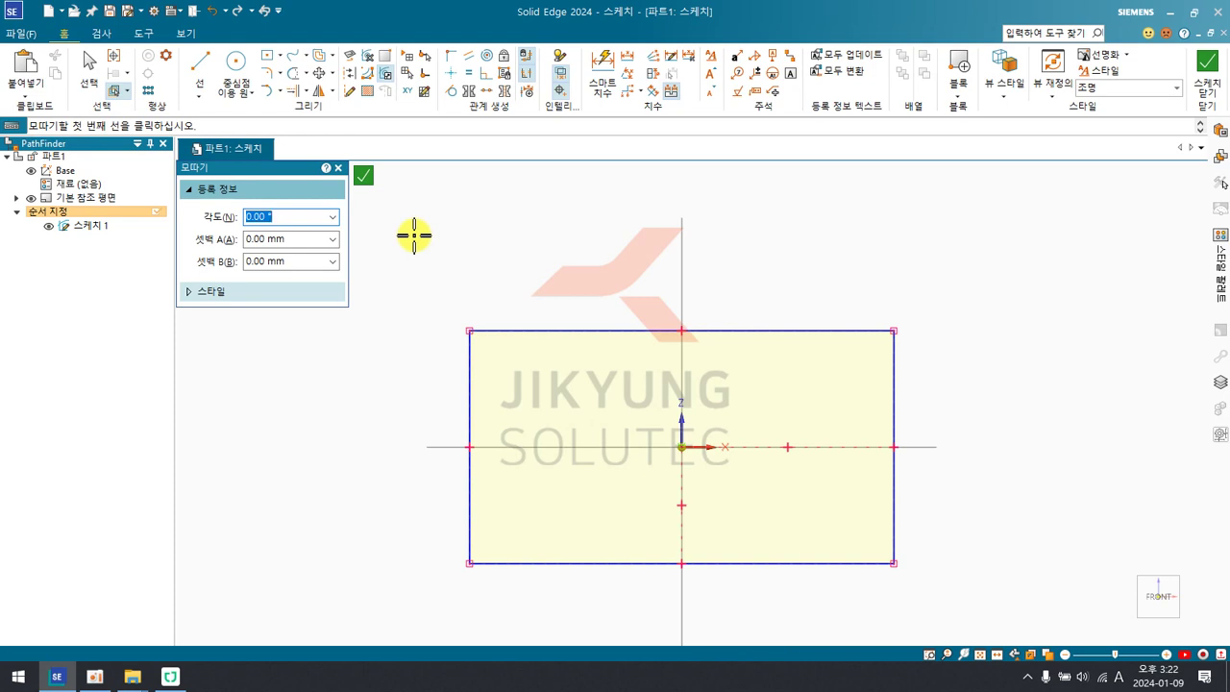
click(470, 390)
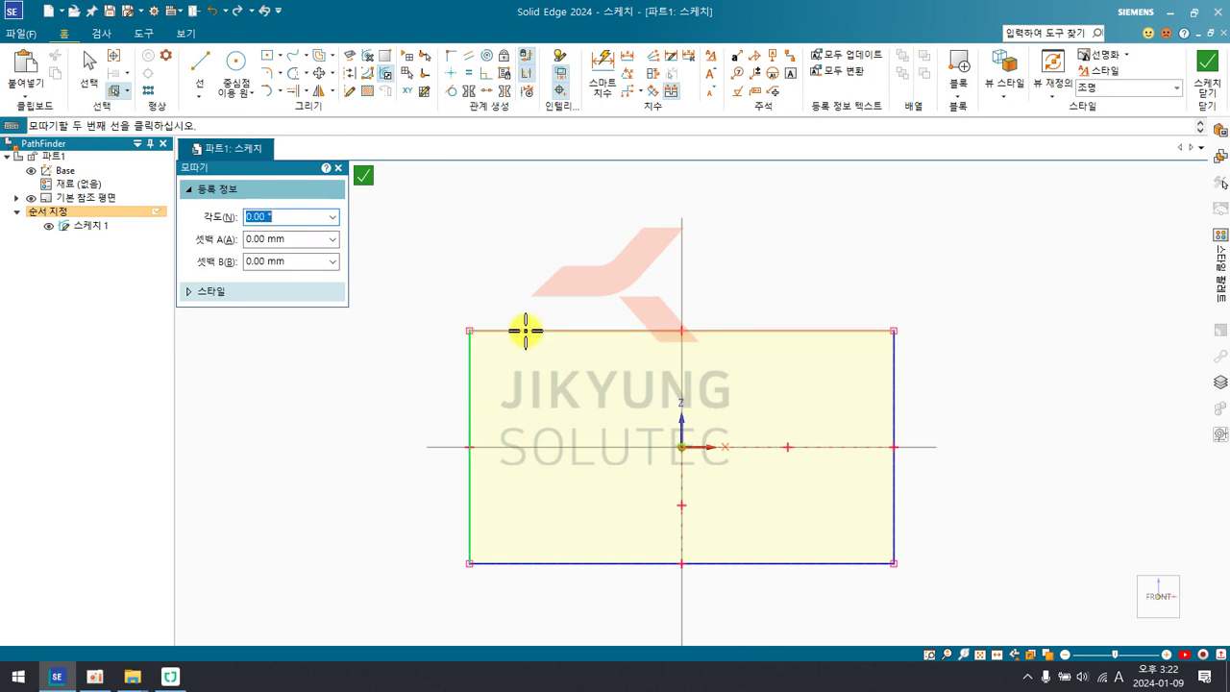
click(526, 331)
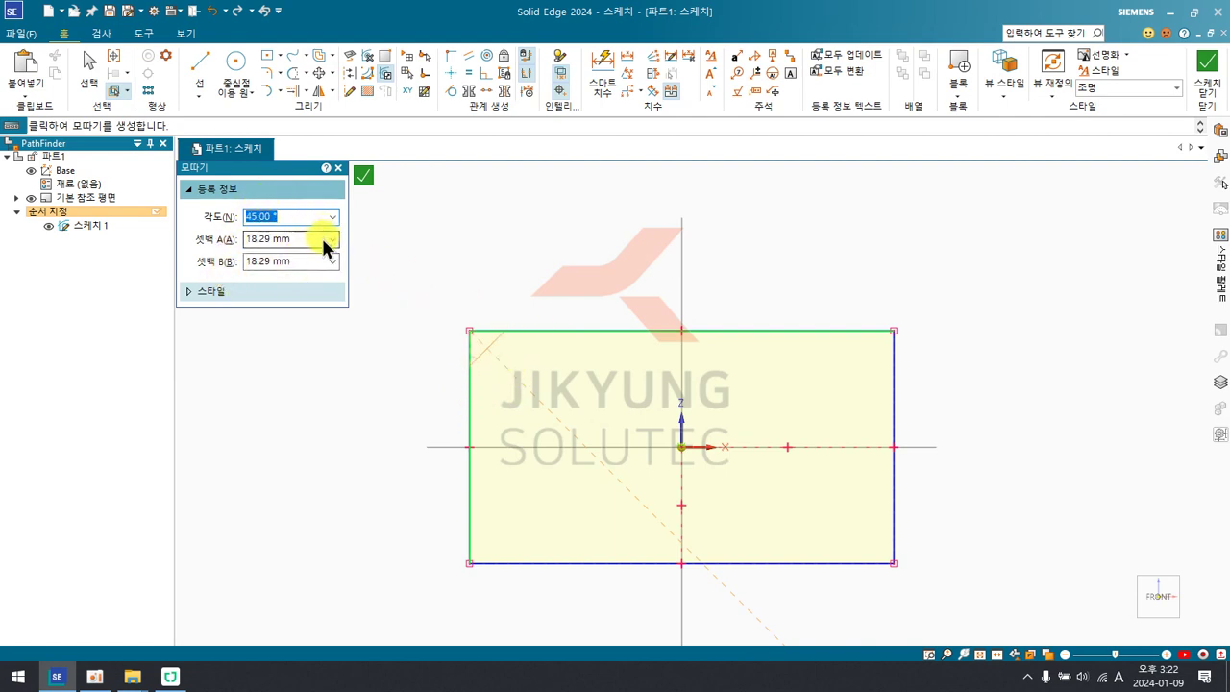
text(60)
key(Return)
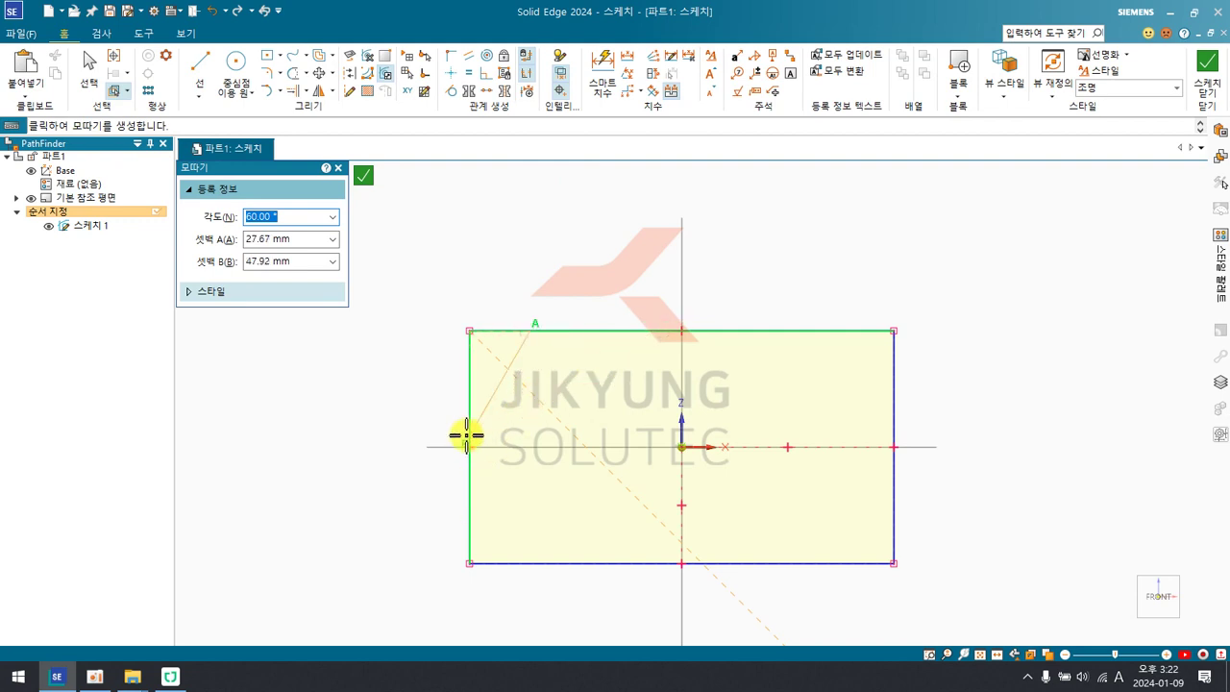
click(562, 351)
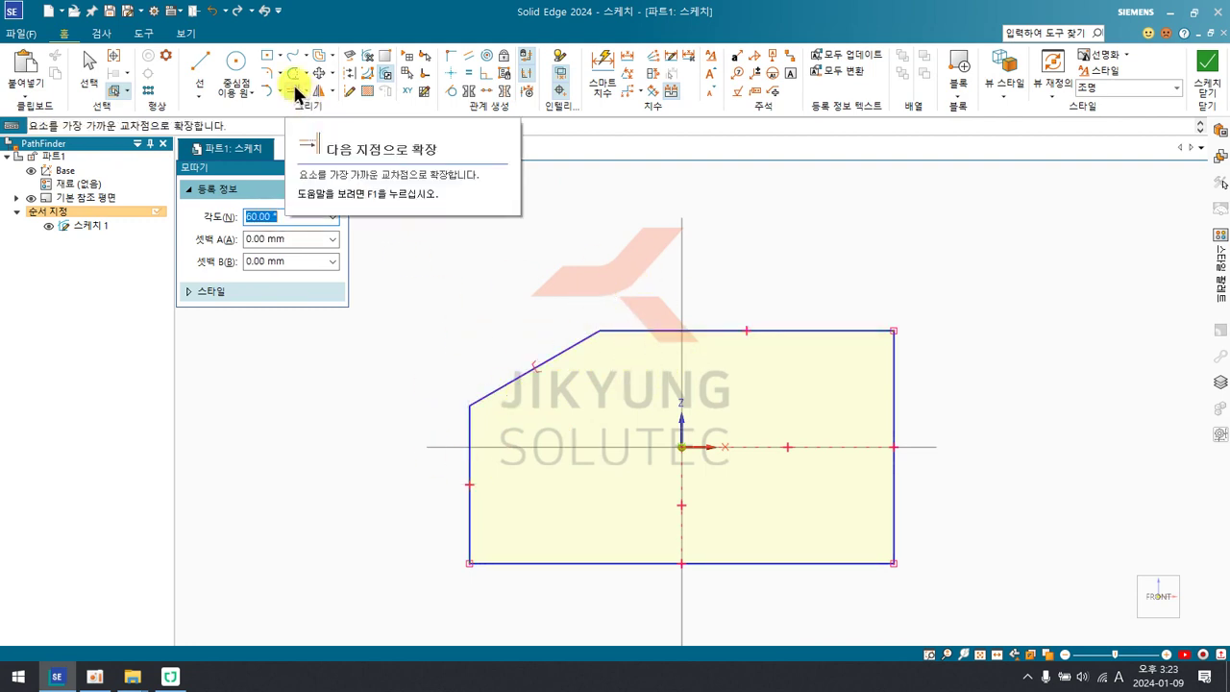
key(Escape)
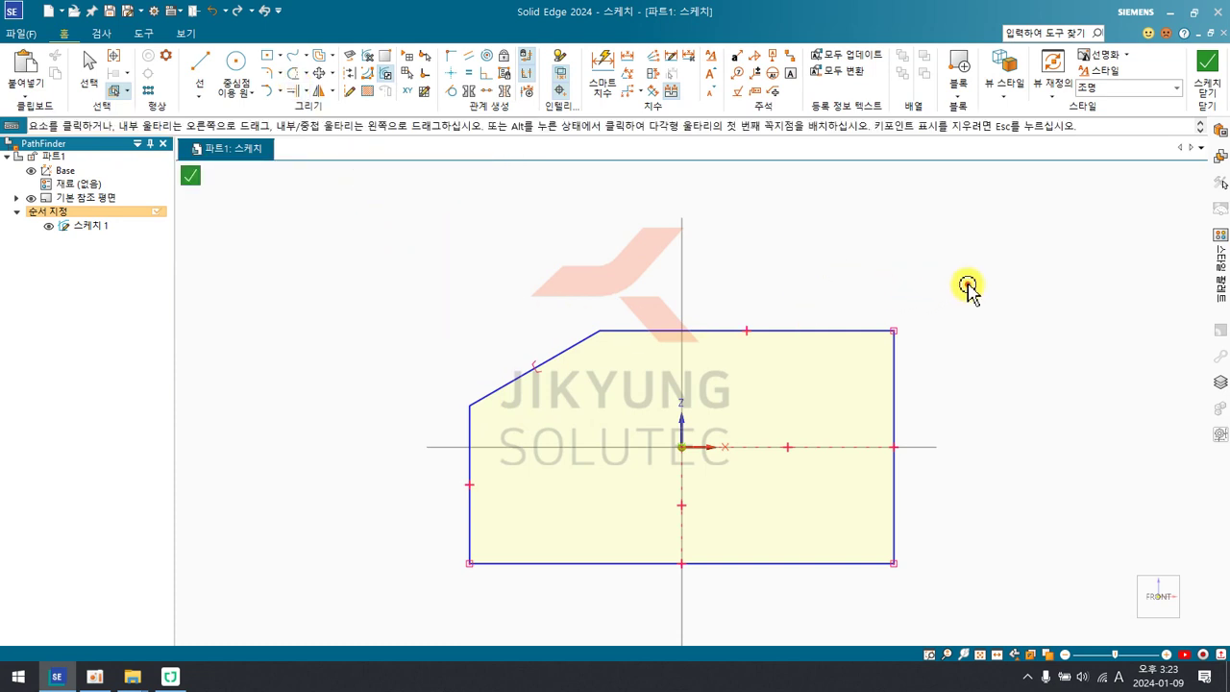
Delete the entire chamfered profile and sketch three separate steep lines side by side plus a nearly horizontal line to their left.
mouse_move(966, 286)
mouse_down()
mouse_move(420, 563)
mouse_move(358, 622)
mouse_up()
key(Delete)
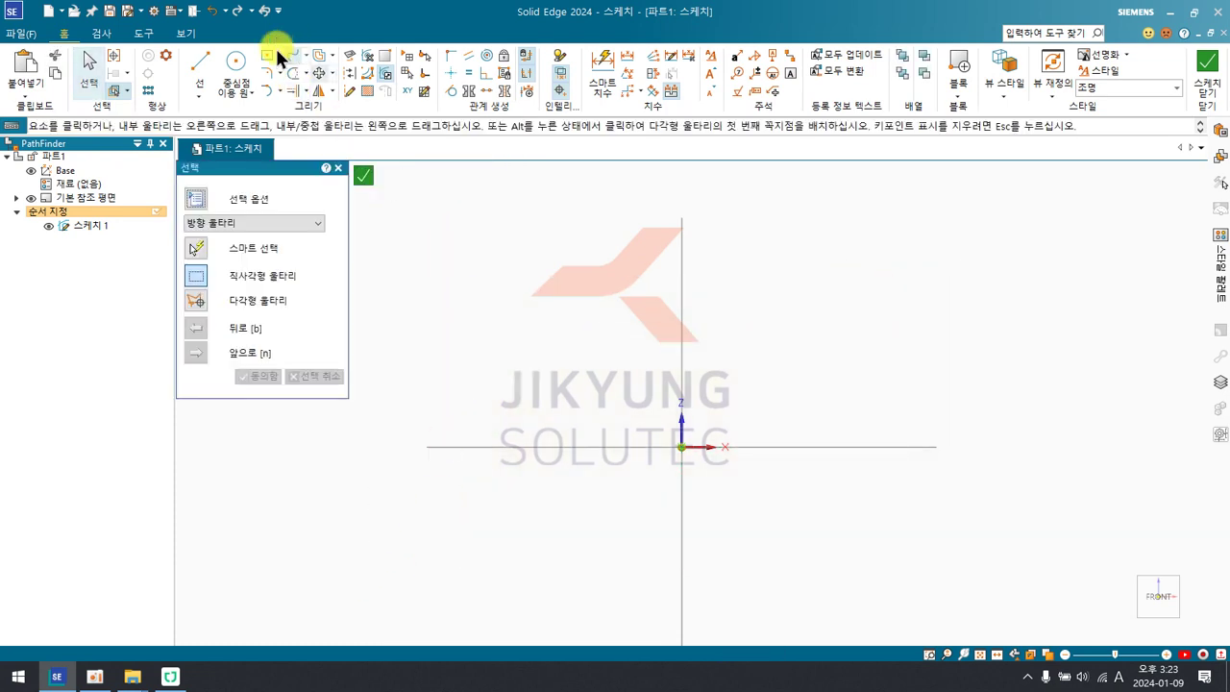
click(197, 59)
click(596, 235)
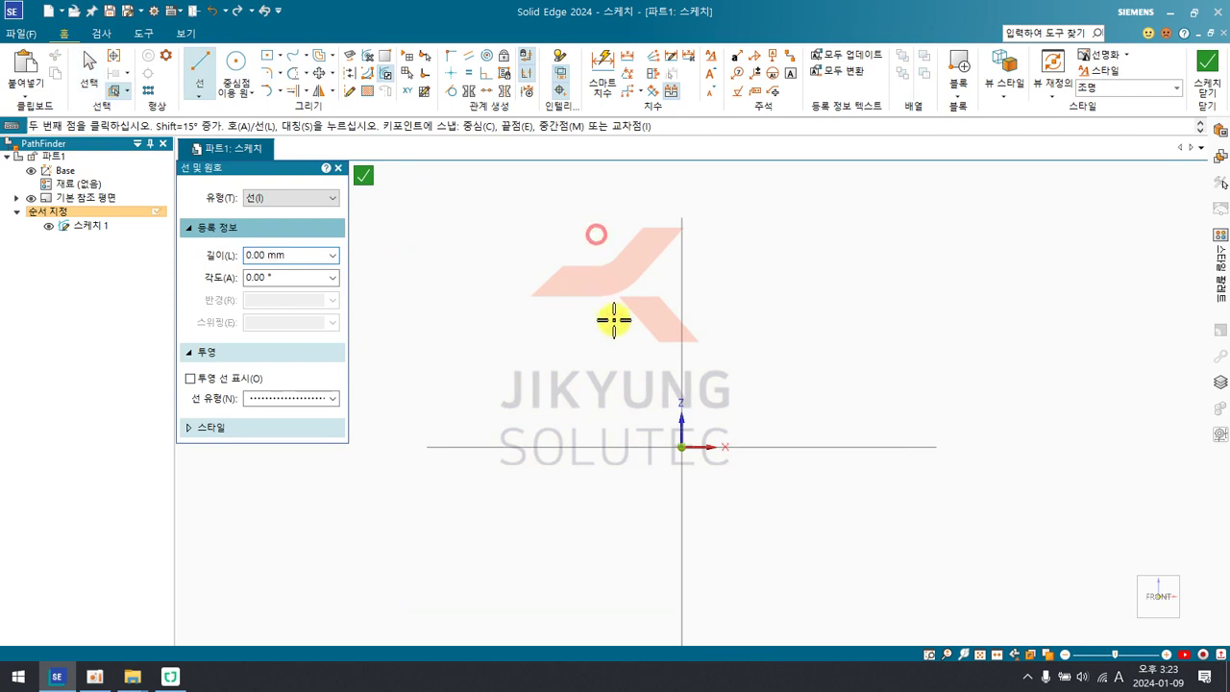
double_click(627, 387)
click(646, 201)
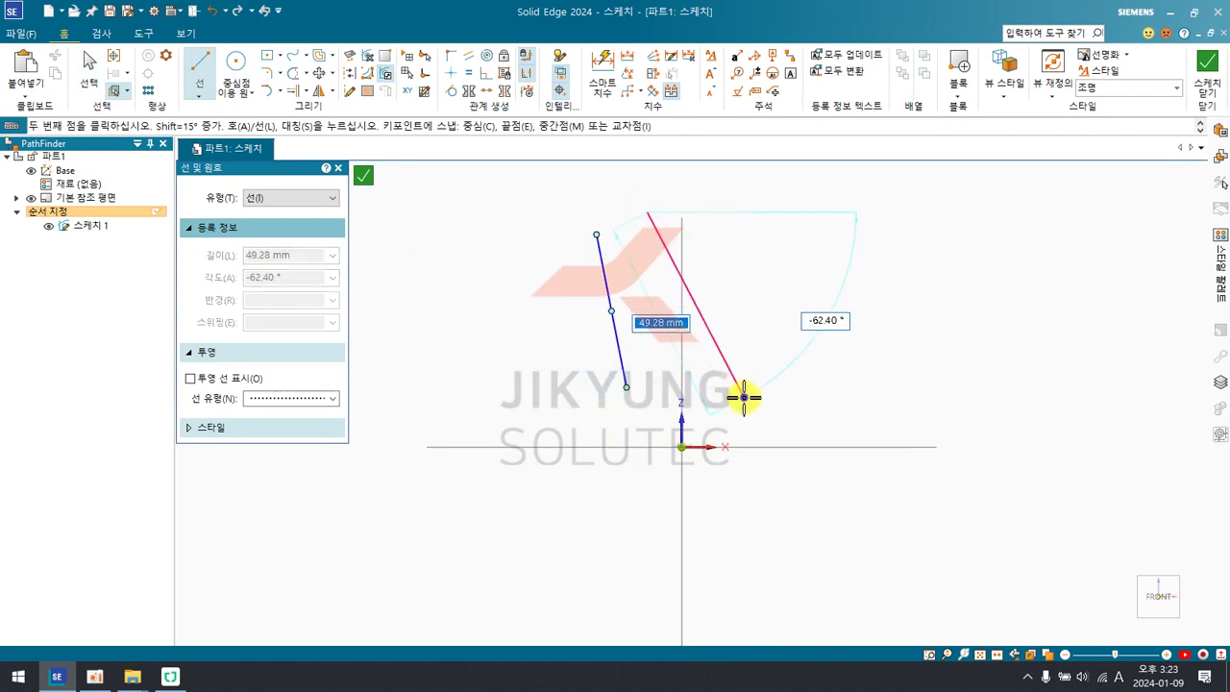
double_click(742, 395)
click(773, 183)
double_click(834, 384)
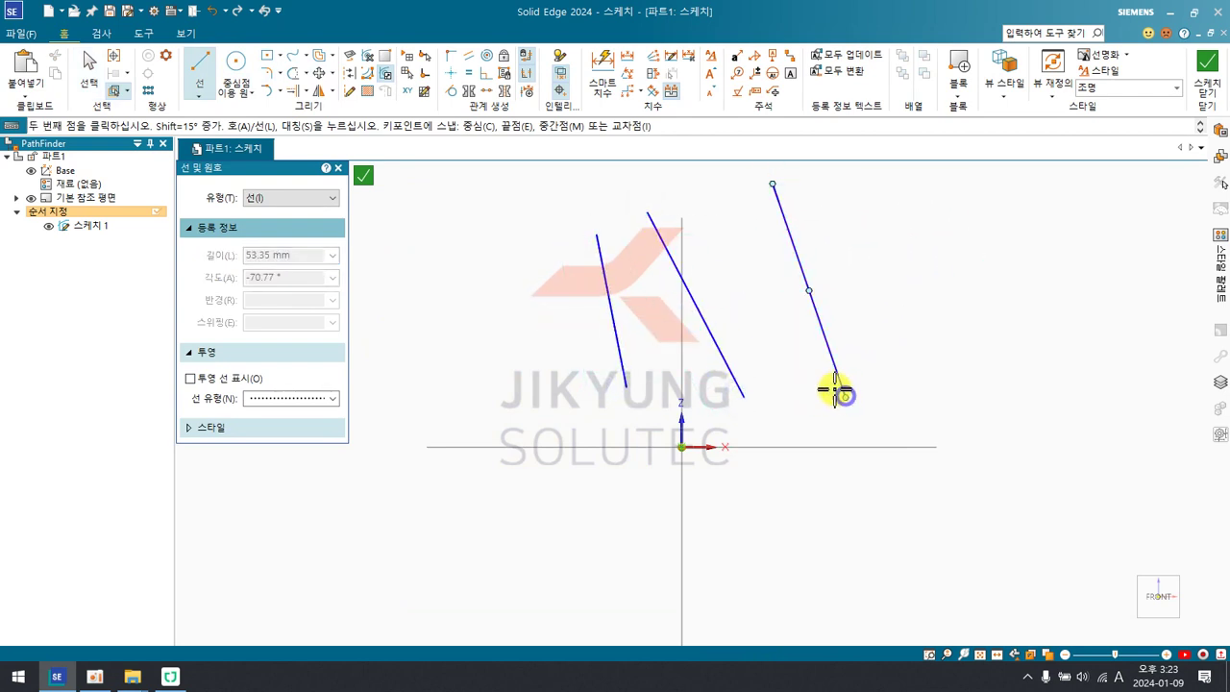
click(416, 311)
double_click(551, 292)
key(Escape)
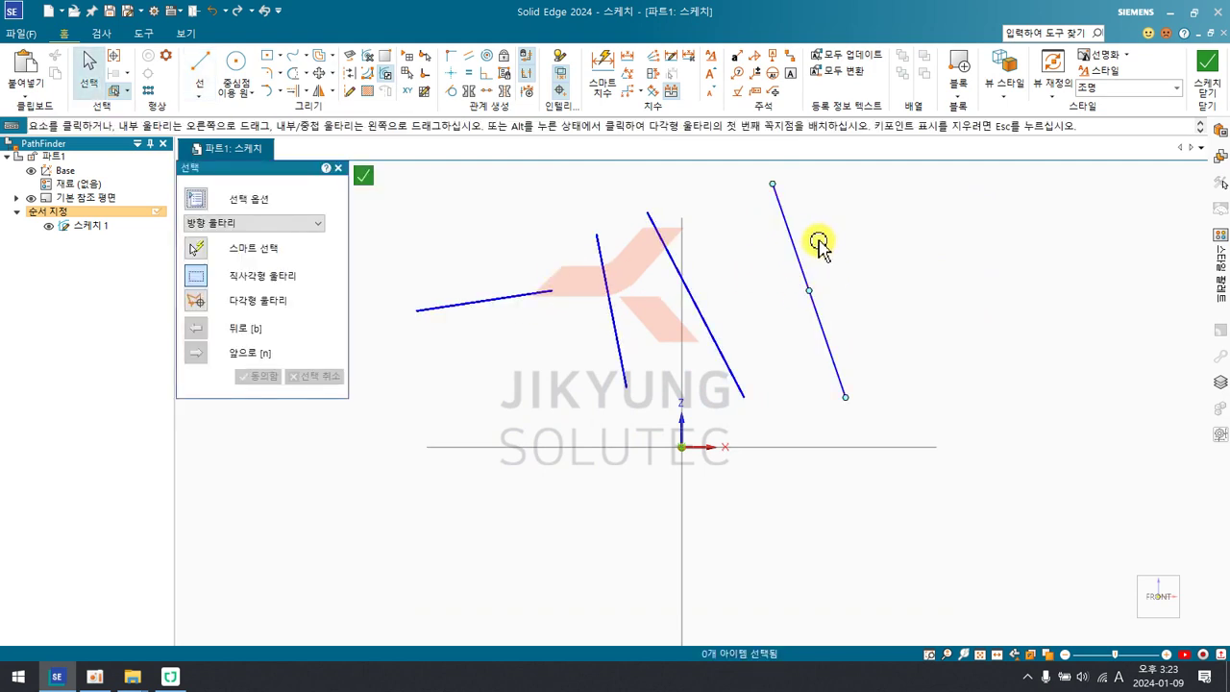
Extend the nearly horizontal line one crossing at a time until it meets the rightmost steep line, and undo the extensions.
click(290, 91)
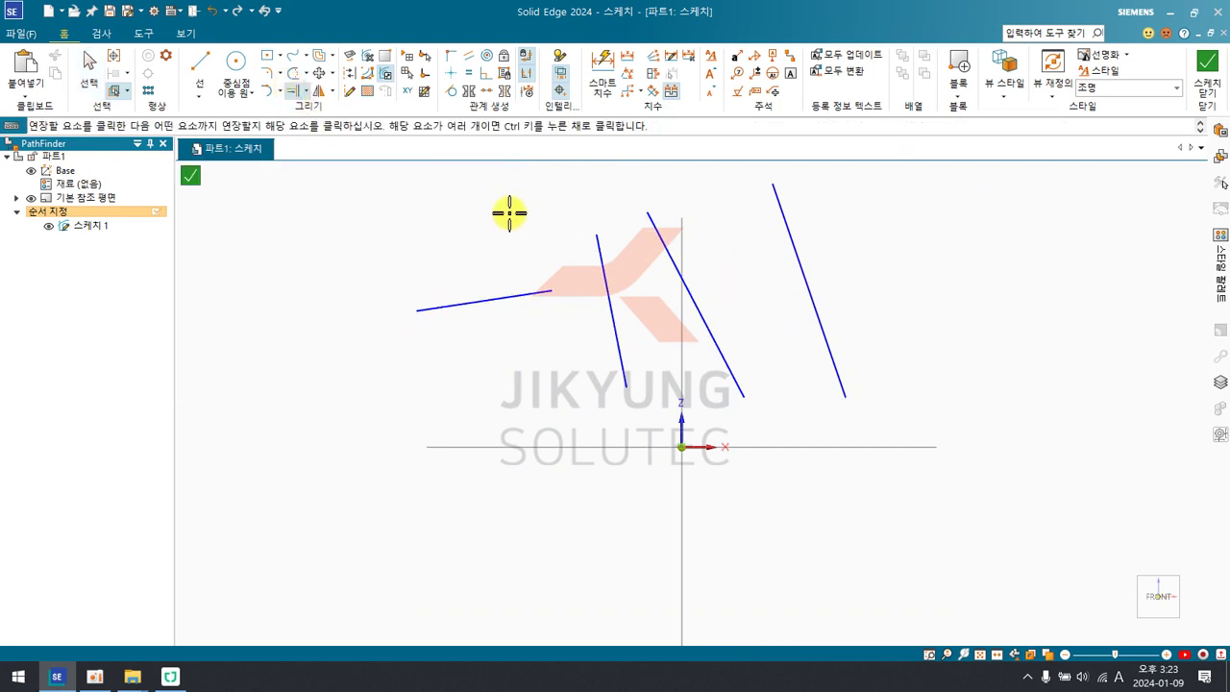
click(537, 296)
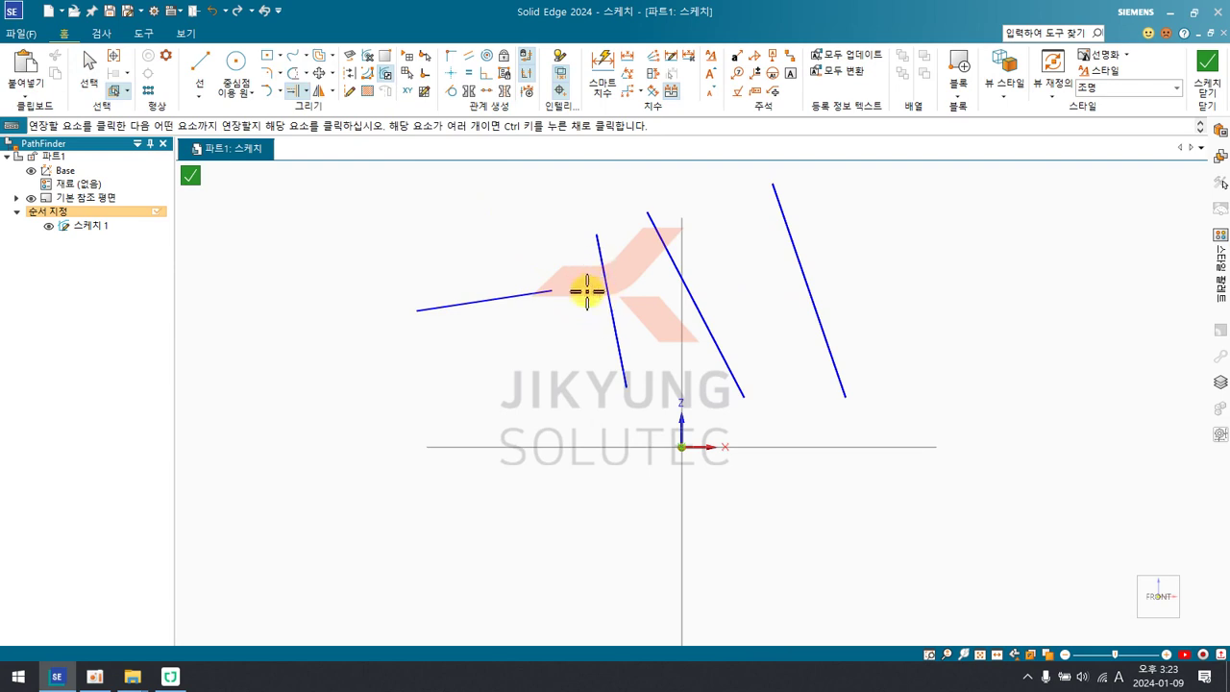
click(646, 275)
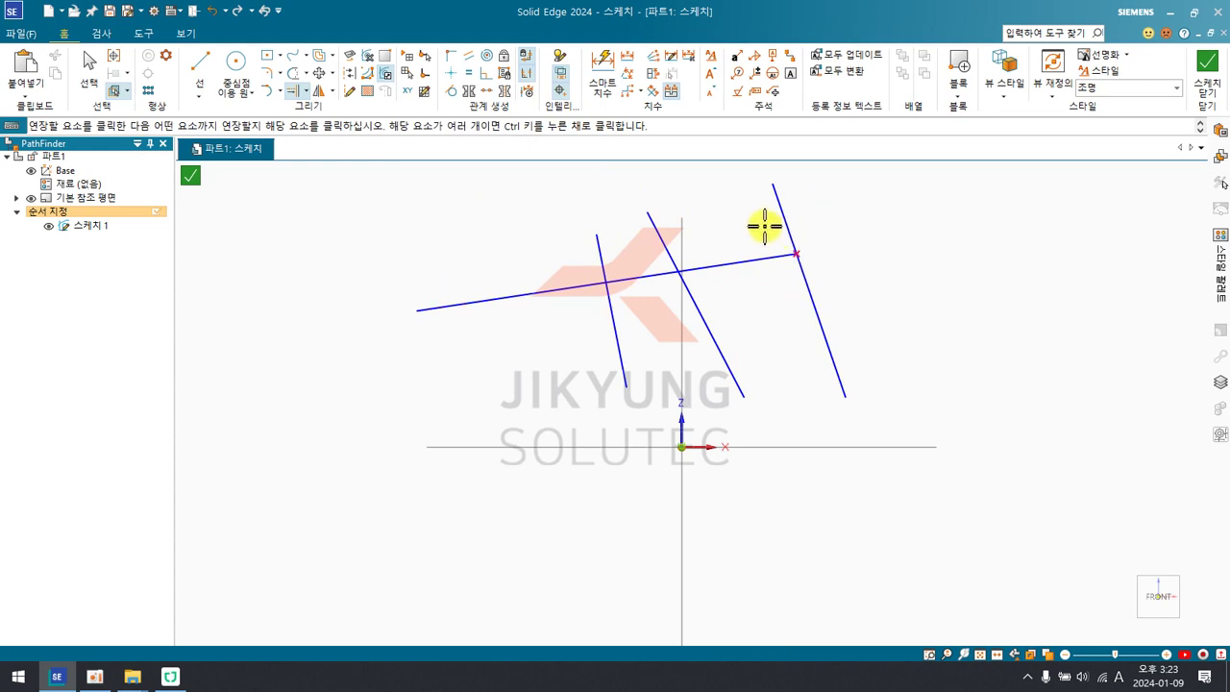
key(ctrl+z)
key(ctrl+z)
key(Escape)
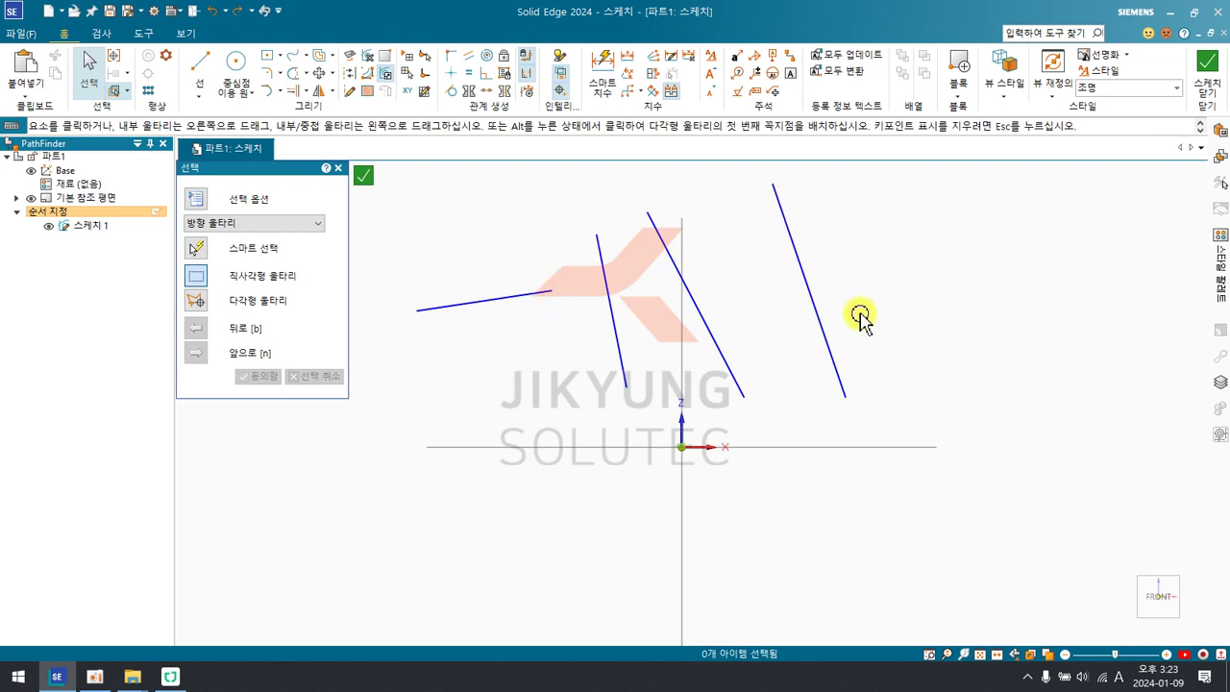
Extend the nearly horizontal line directly to the rightmost steep line, choosing that line as the extension target.
click(293, 90)
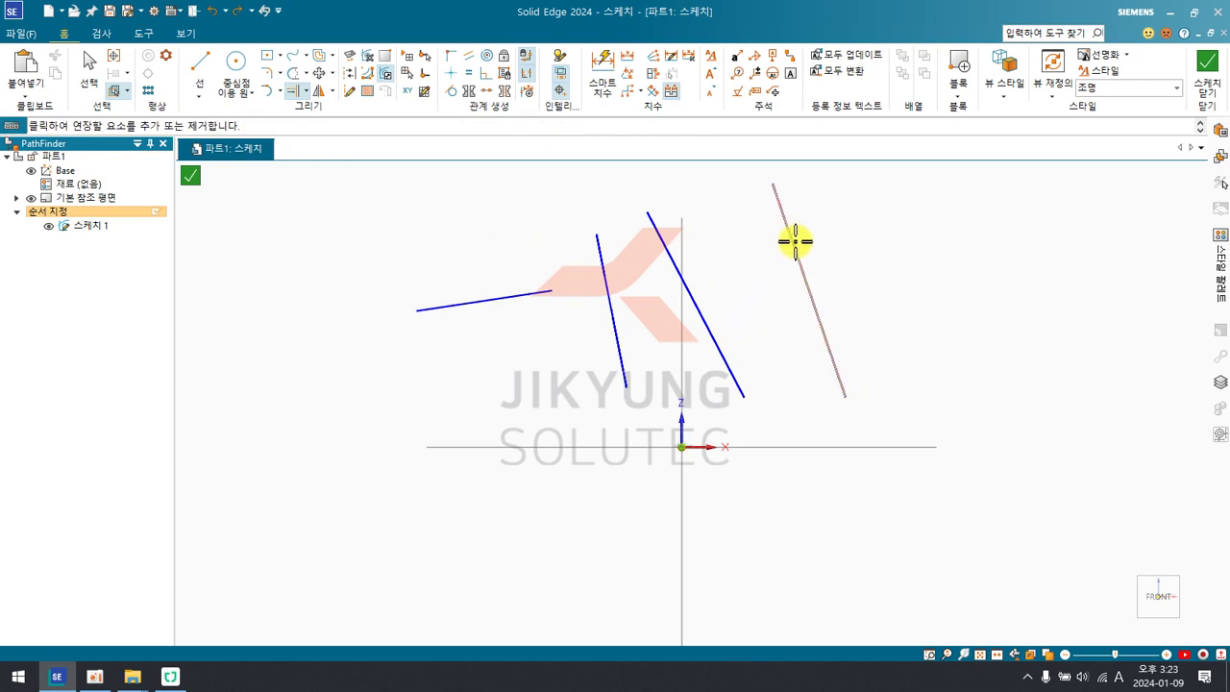
click(538, 297)
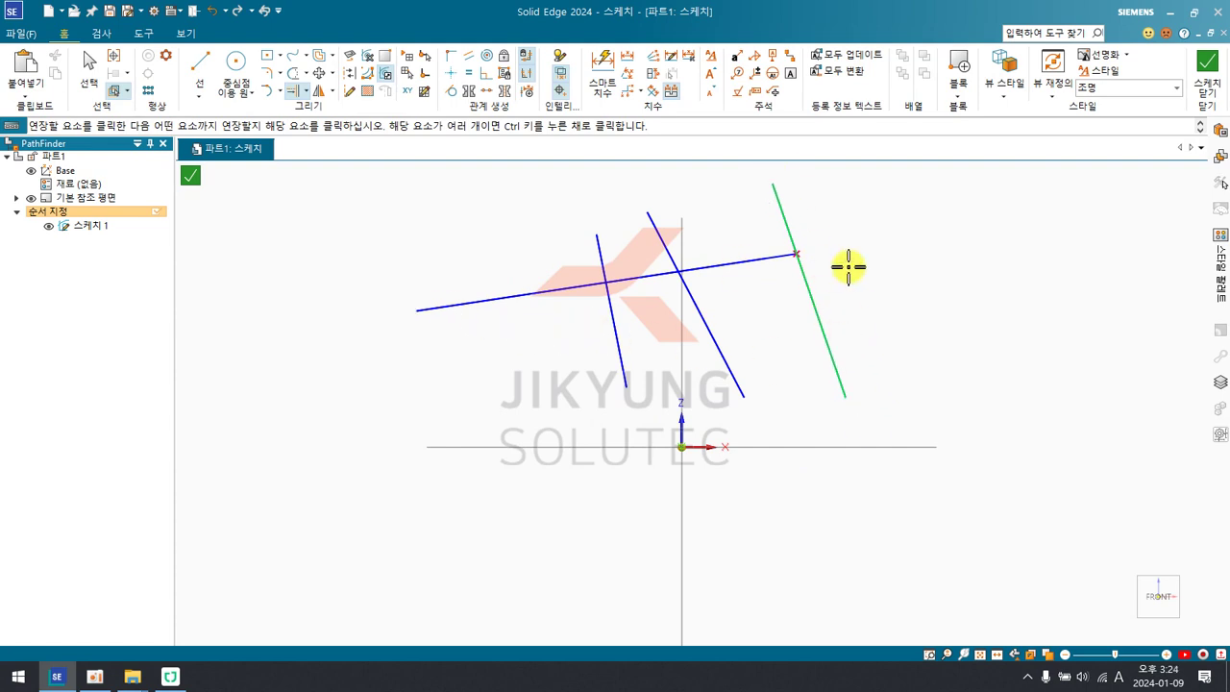
right_click(288, 468)
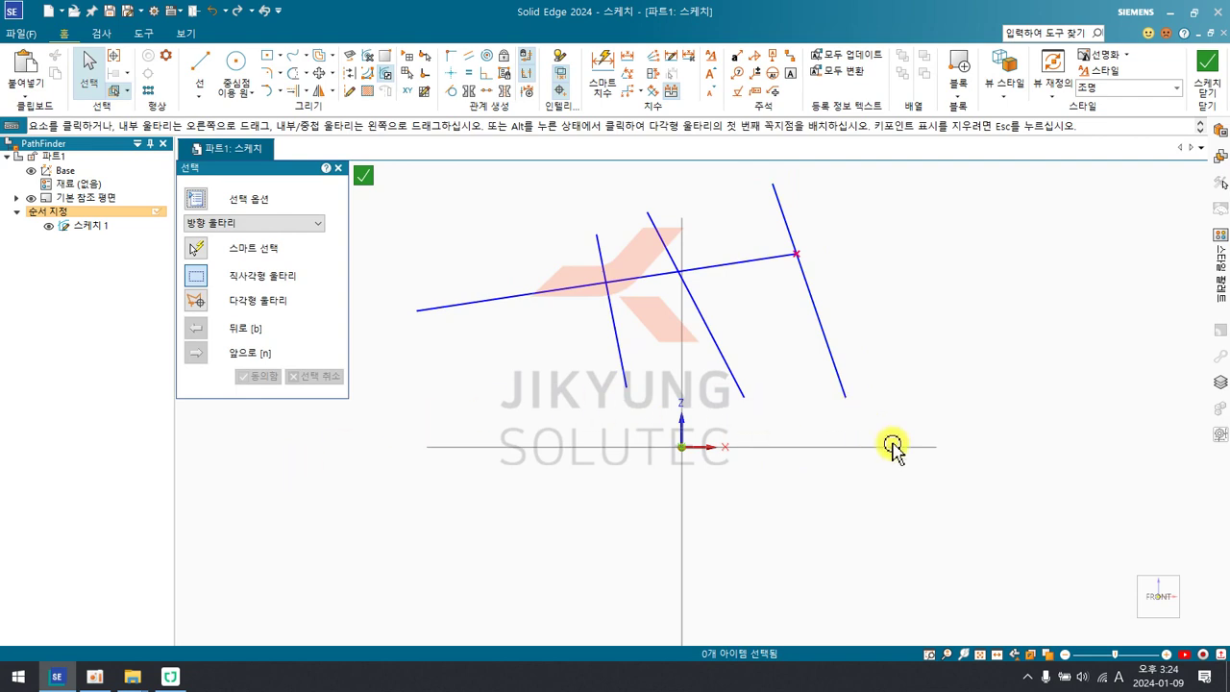
Delete all four lines and sketch a single long, slightly rising line across the vertical axis above the origin.
drag(928, 471, 596, 183)
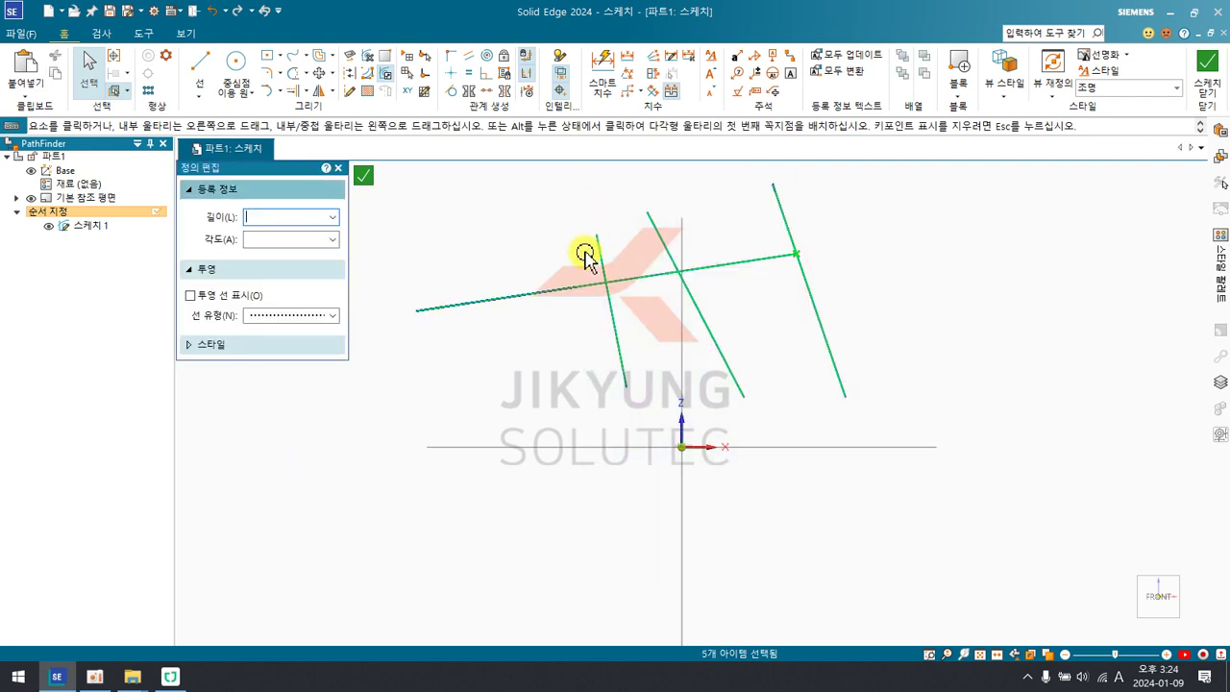
key(Delete)
click(202, 75)
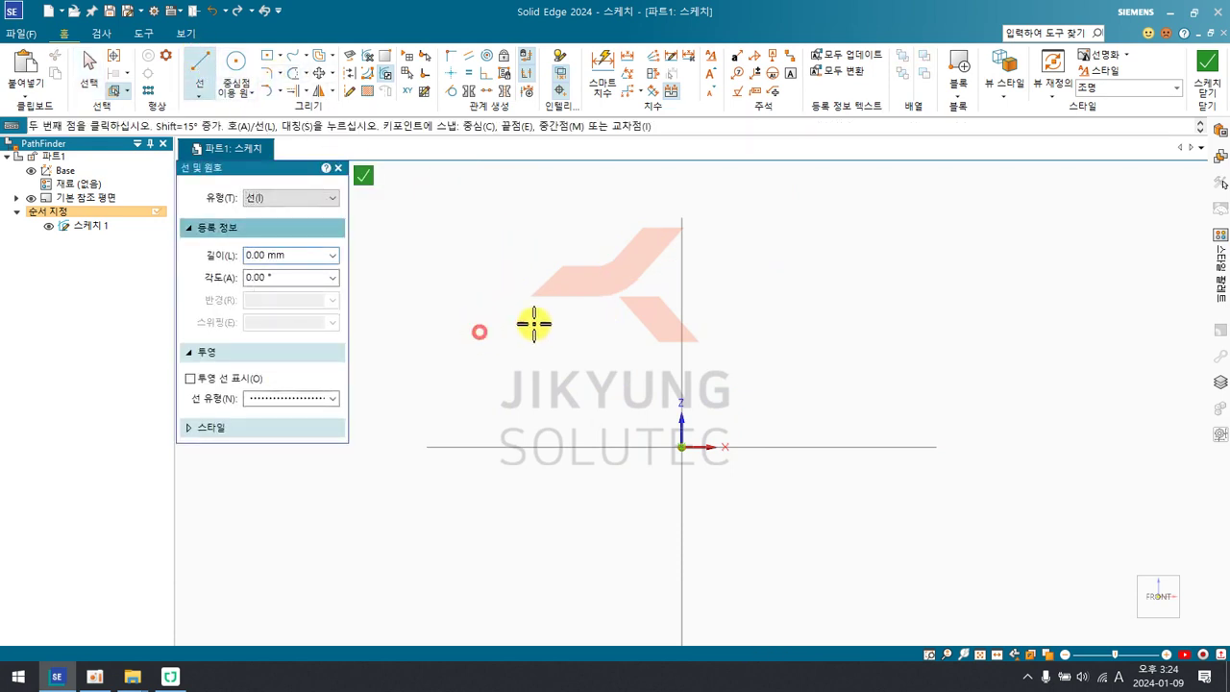
click(880, 308)
key(Escape)
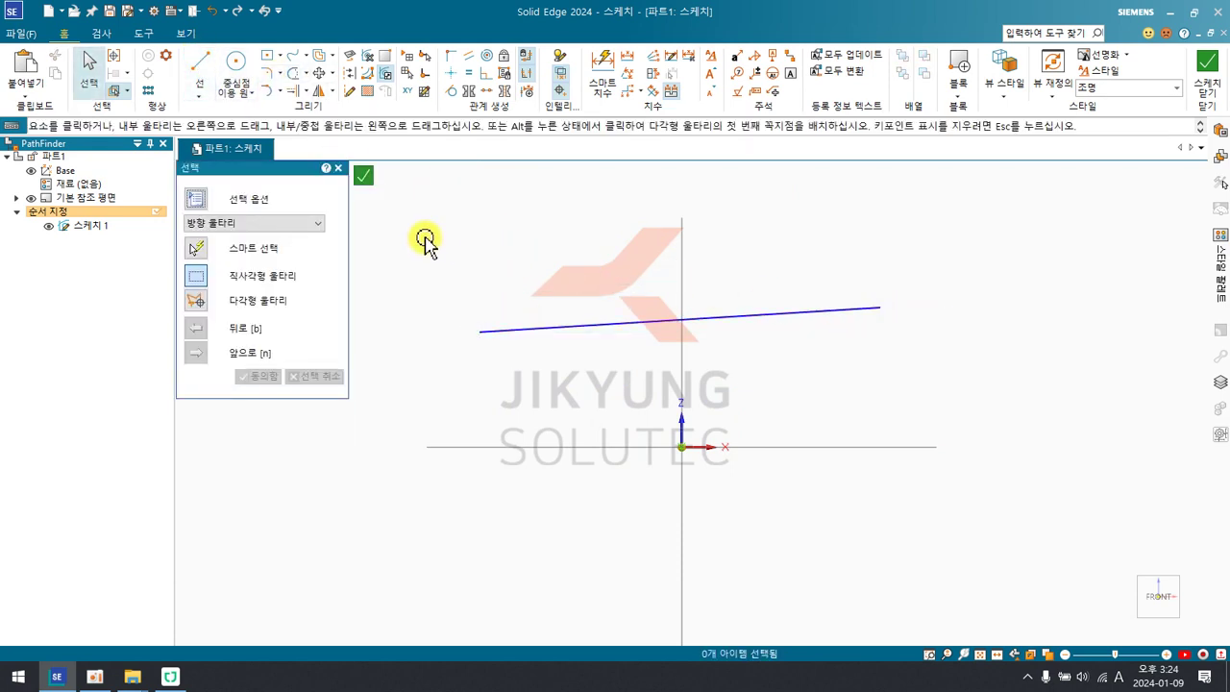
Split the line at a point right of the vertical axis and at another point just left of it.
click(307, 90)
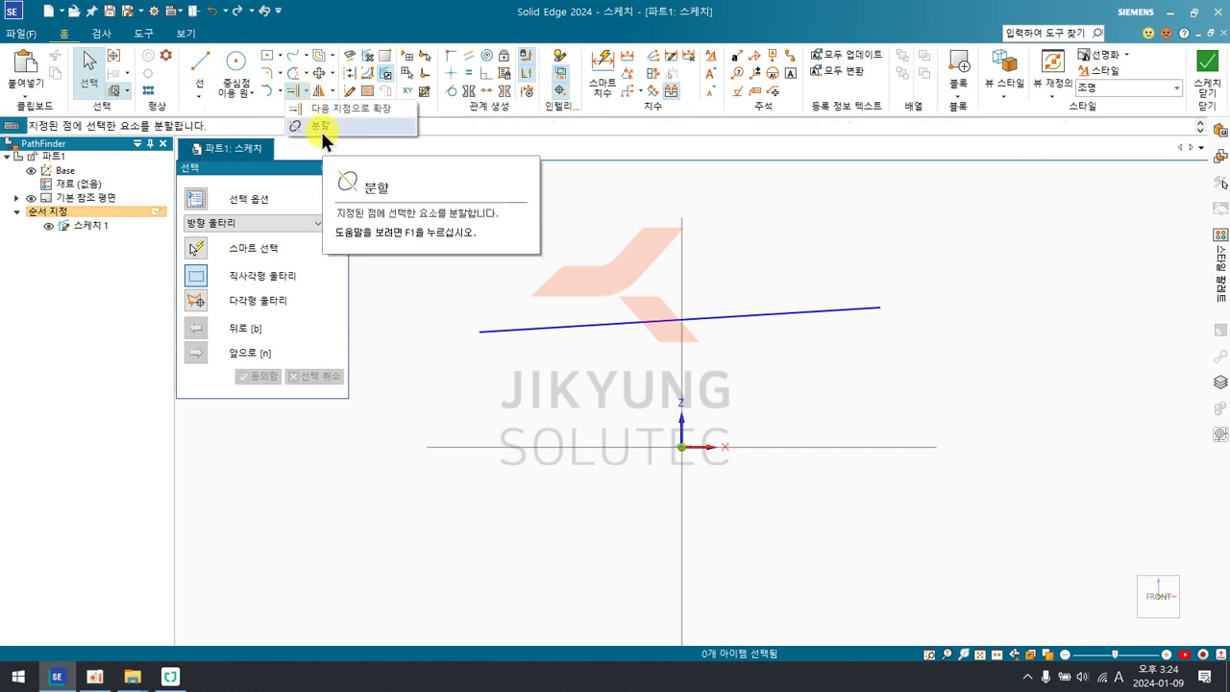
click(320, 126)
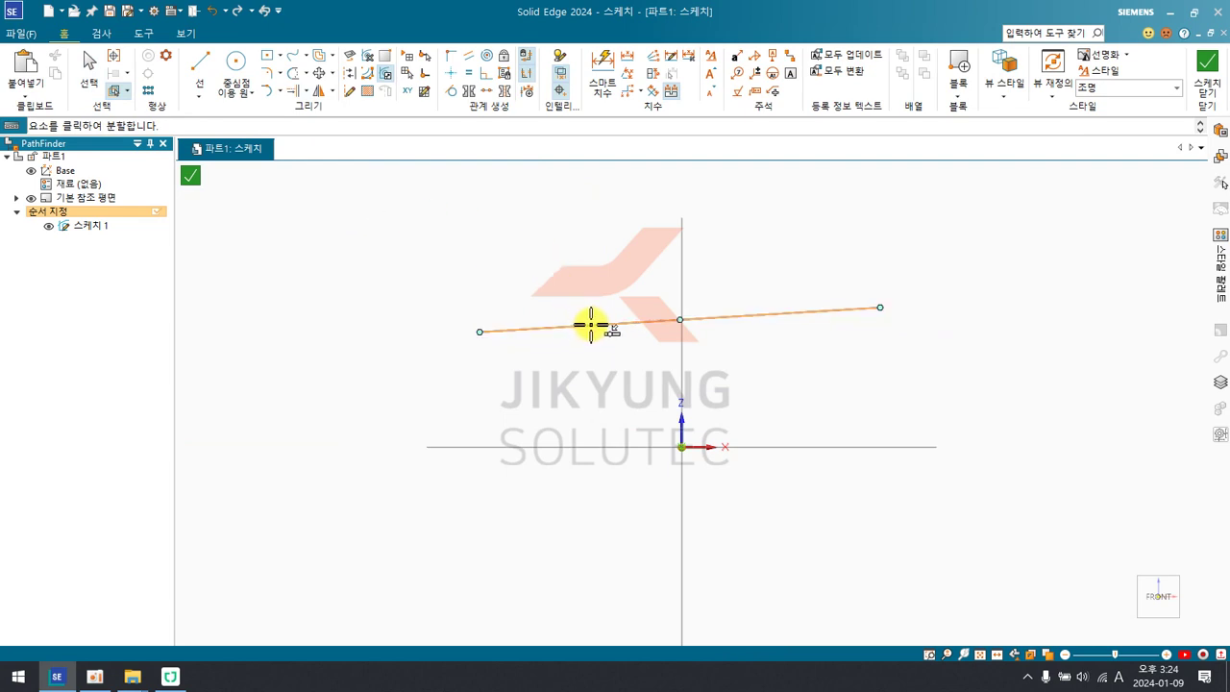
click(591, 325)
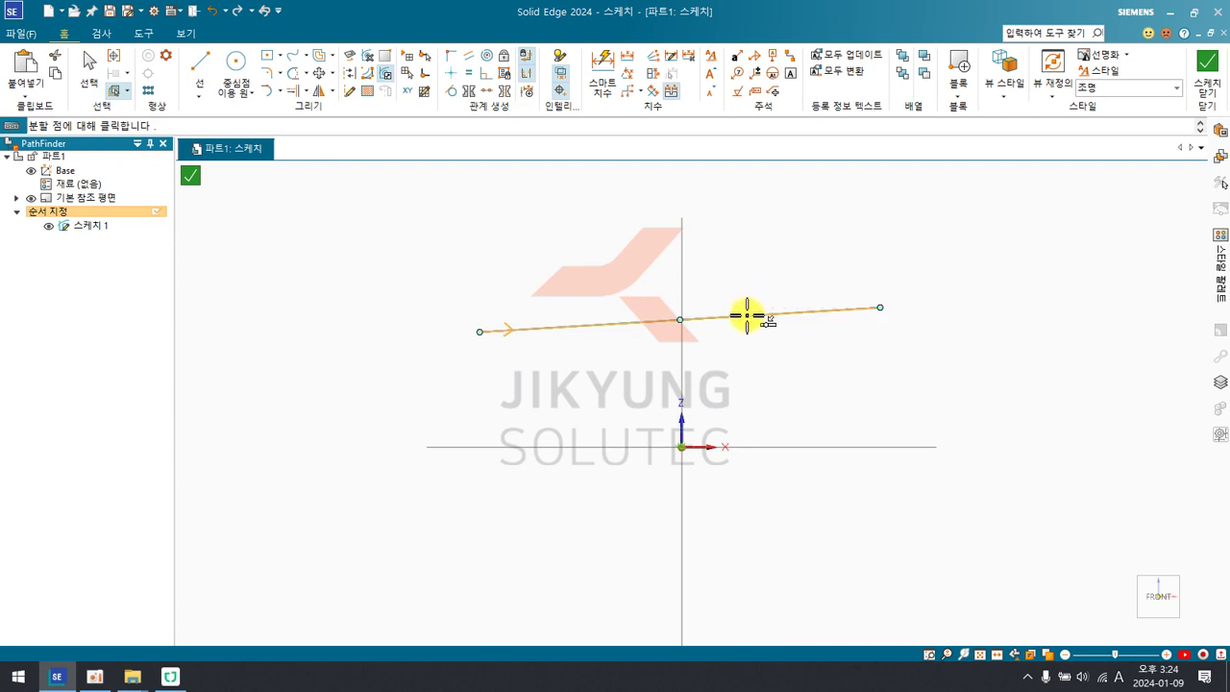
click(746, 316)
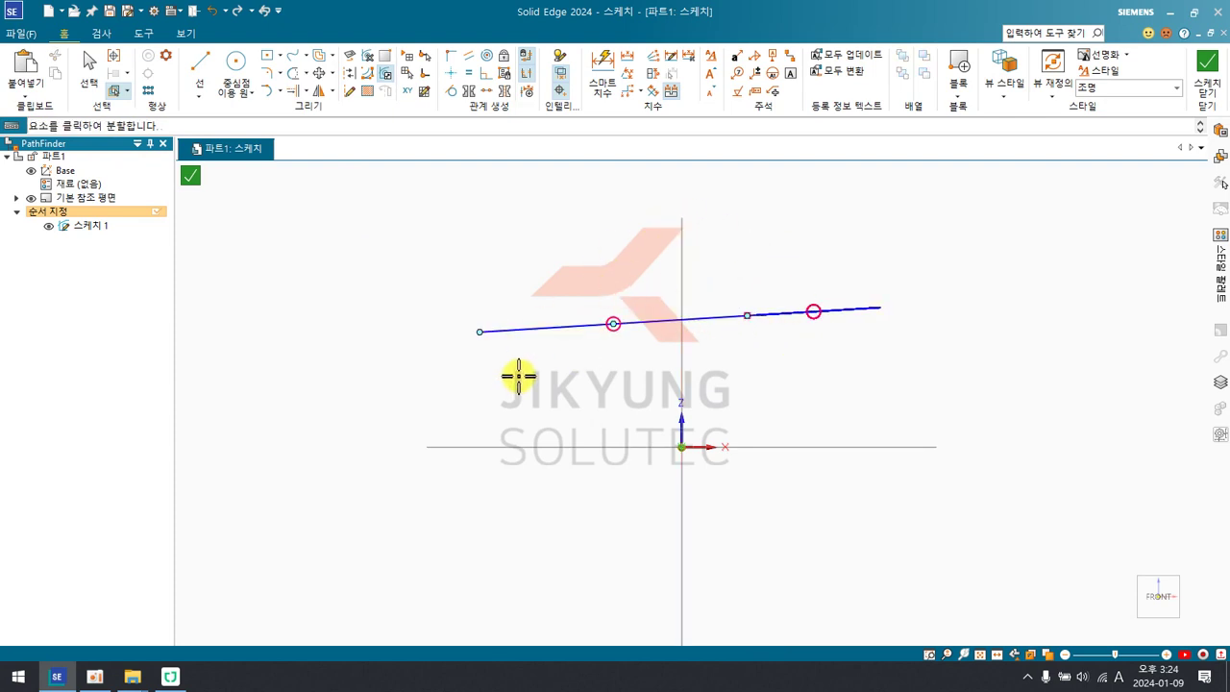
click(532, 328)
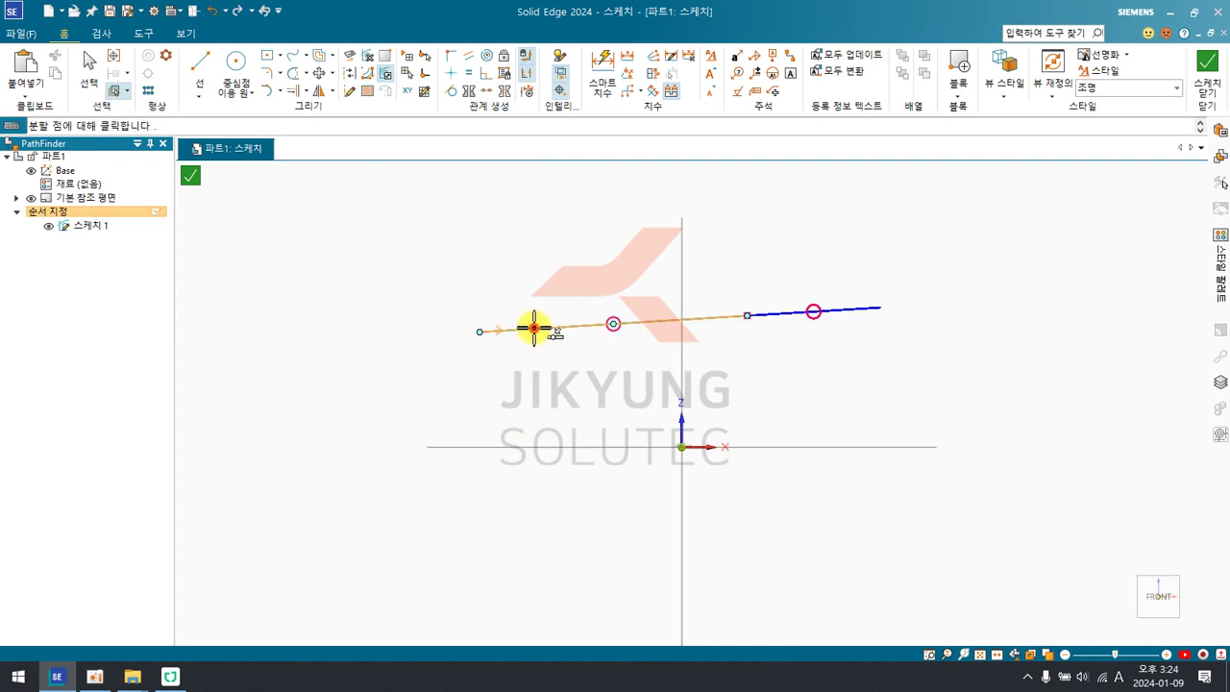
click(652, 321)
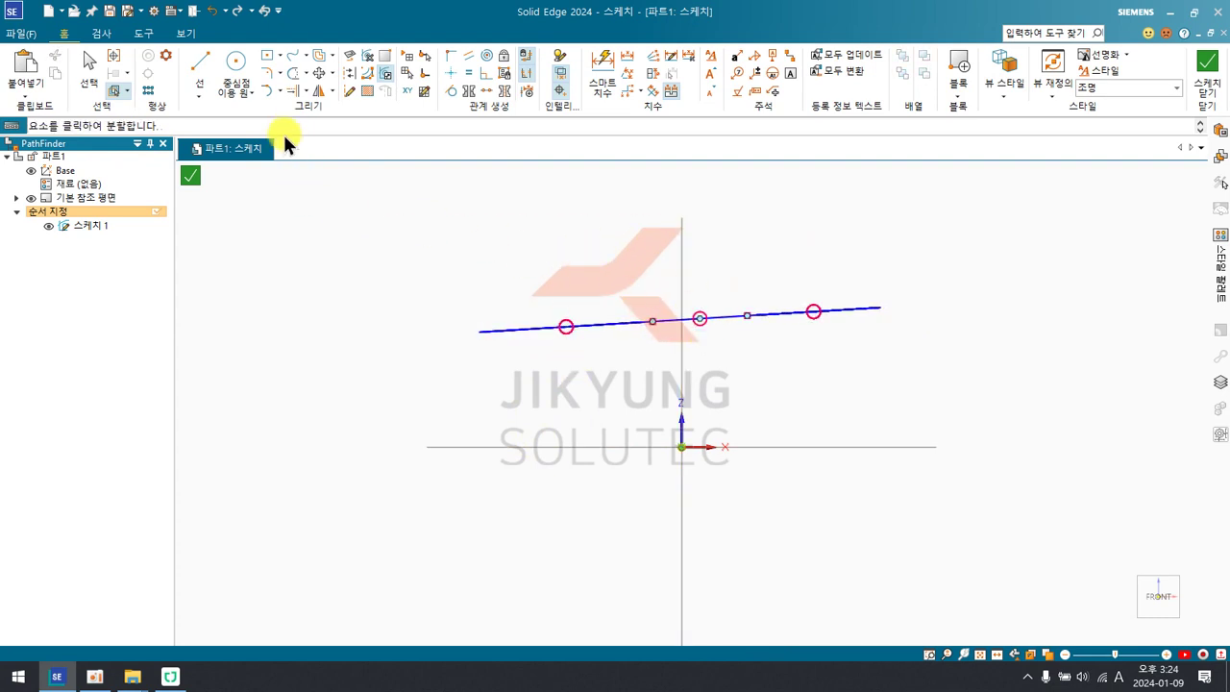
Sketch a center-point circle about 54 mm in diameter below the right half of the split line.
click(235, 62)
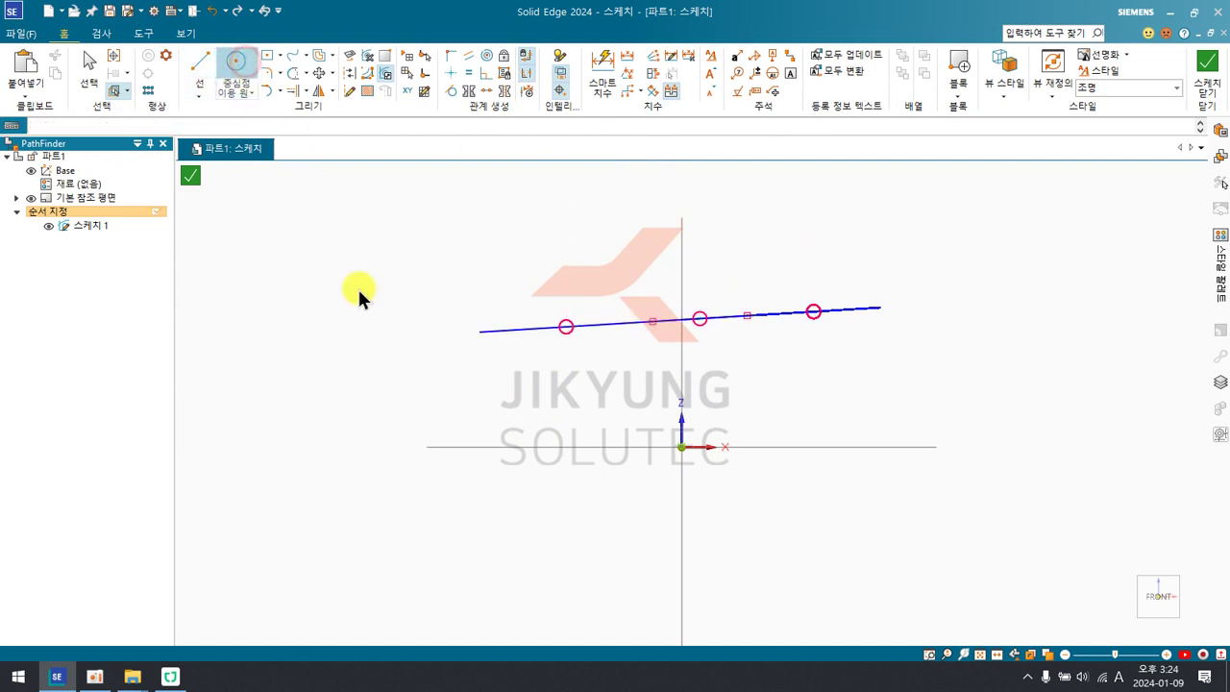
click(845, 509)
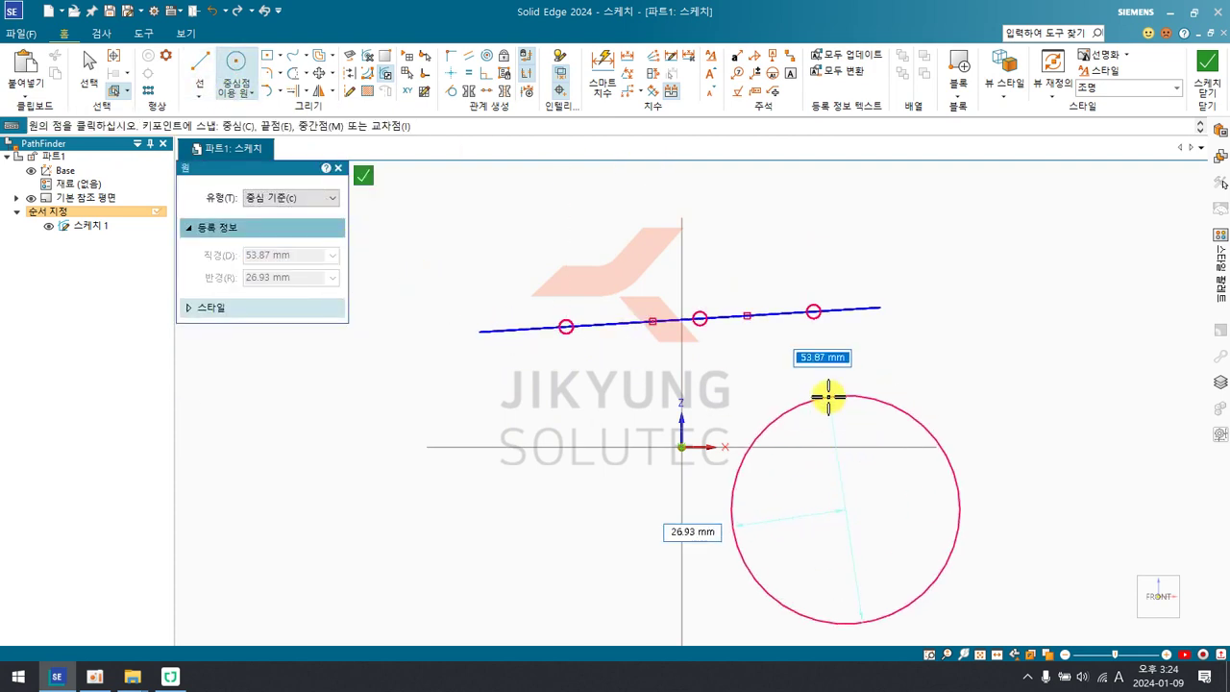
click(825, 393)
Split the circle into two arcs at a point on its upper left and a point on its lower right.
click(303, 91)
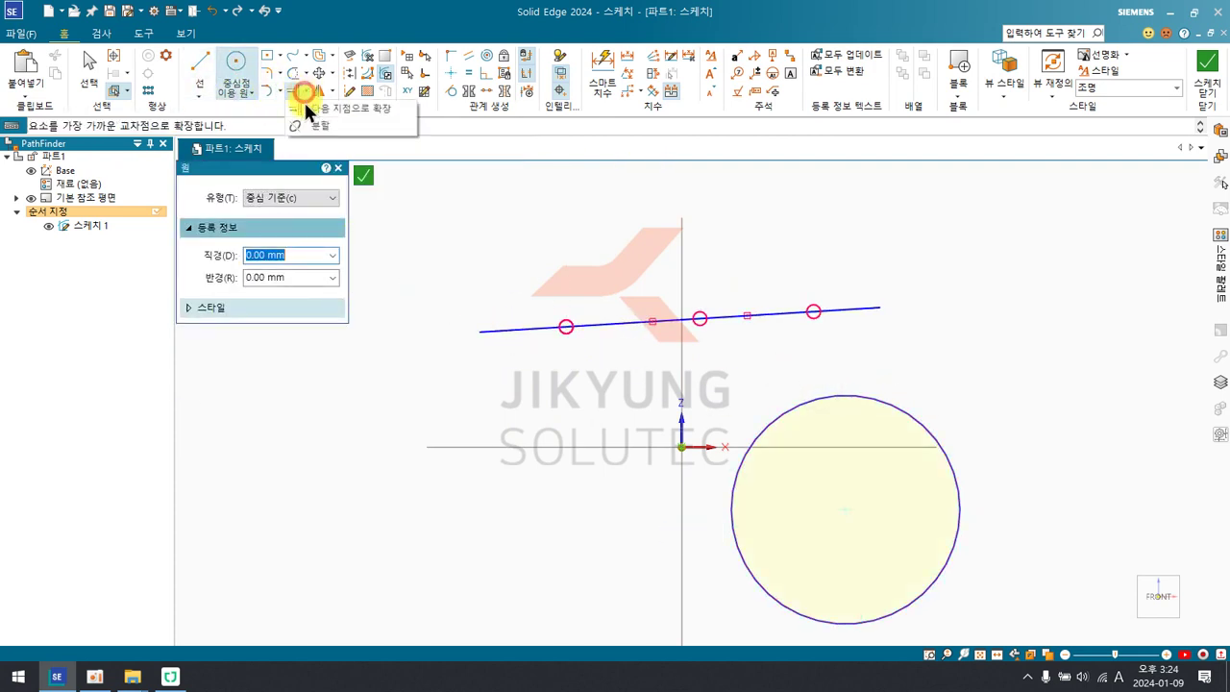
click(303, 118)
click(907, 418)
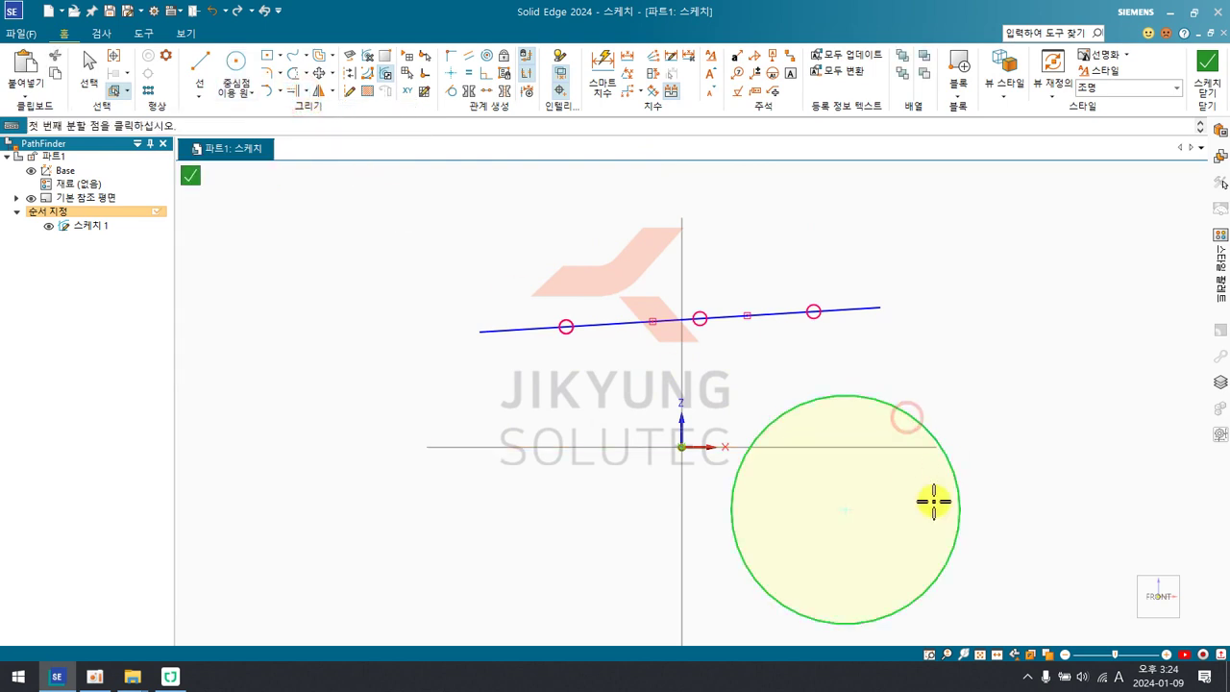
click(795, 404)
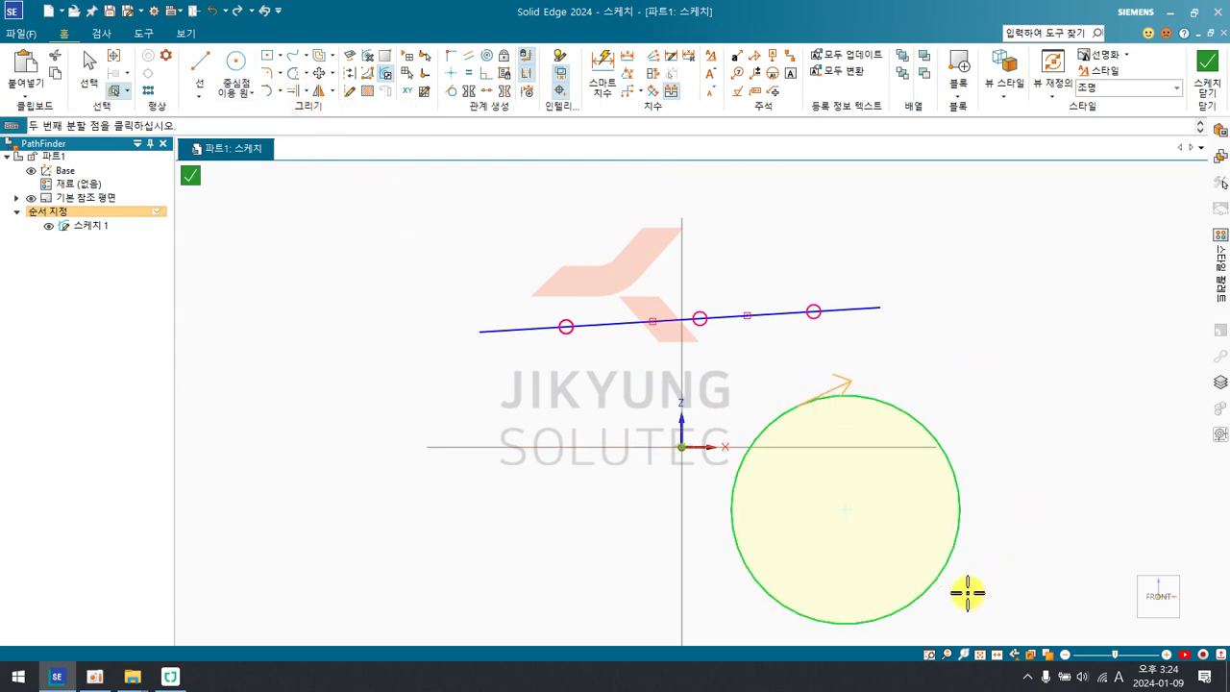
click(918, 600)
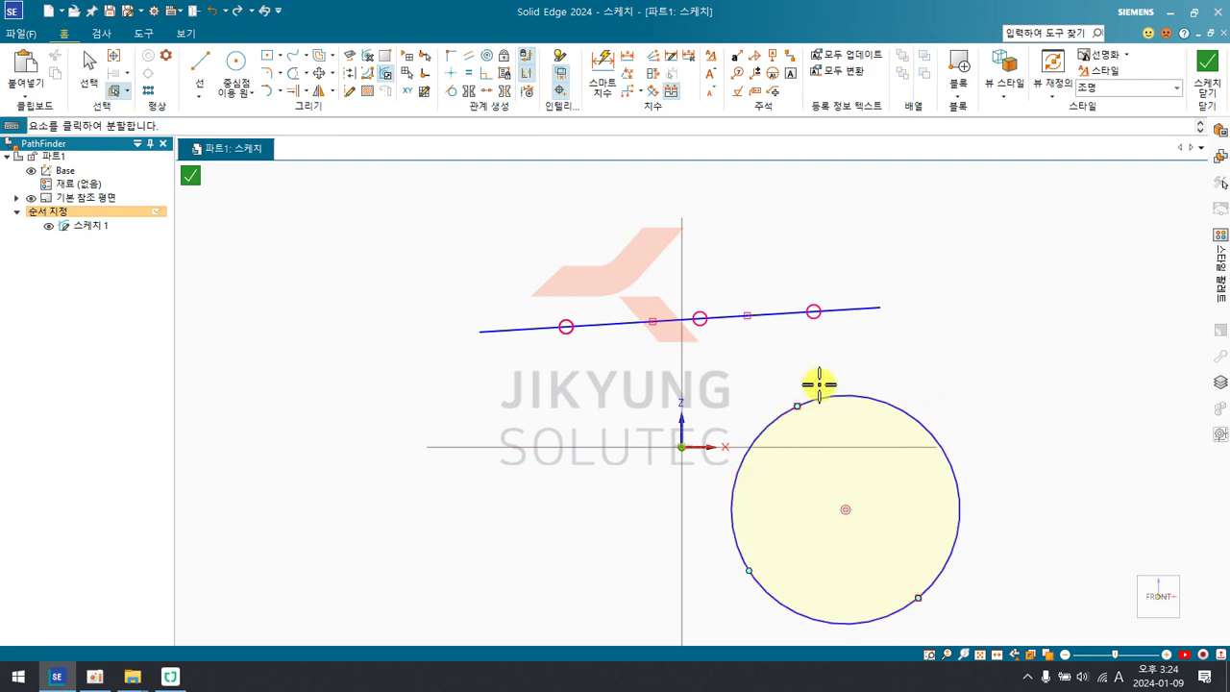
Delete all the split line segments and circle arcs from the sketch.
key(Escape)
key(ctrl+a)
key(Delete)
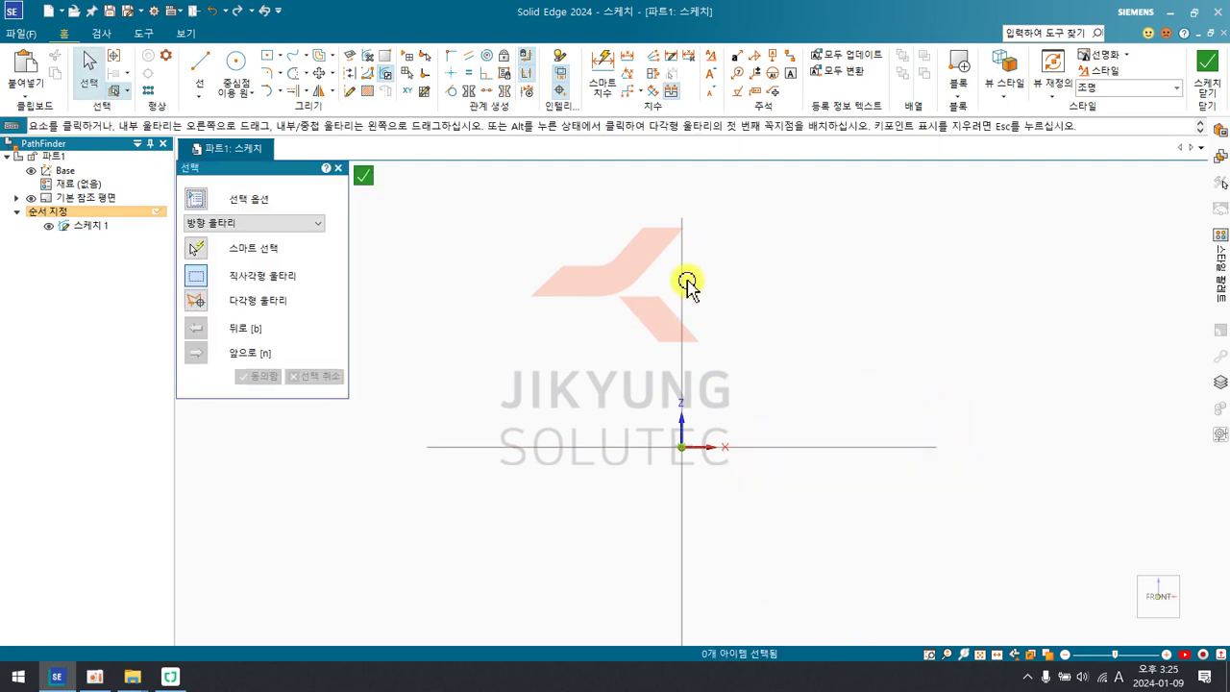
Sketch three rectangles stepping down from upper left to lower right, each overlapping the next one's corner.
click(267, 55)
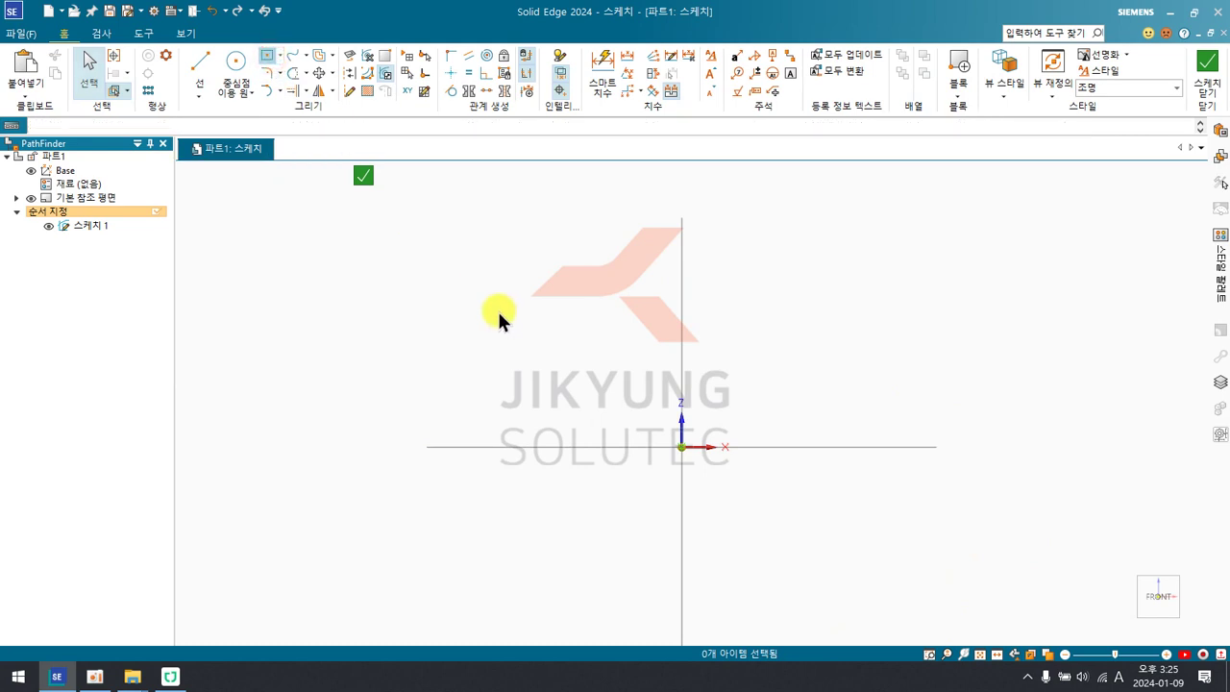
click(447, 201)
click(639, 316)
click(559, 249)
click(758, 393)
click(682, 322)
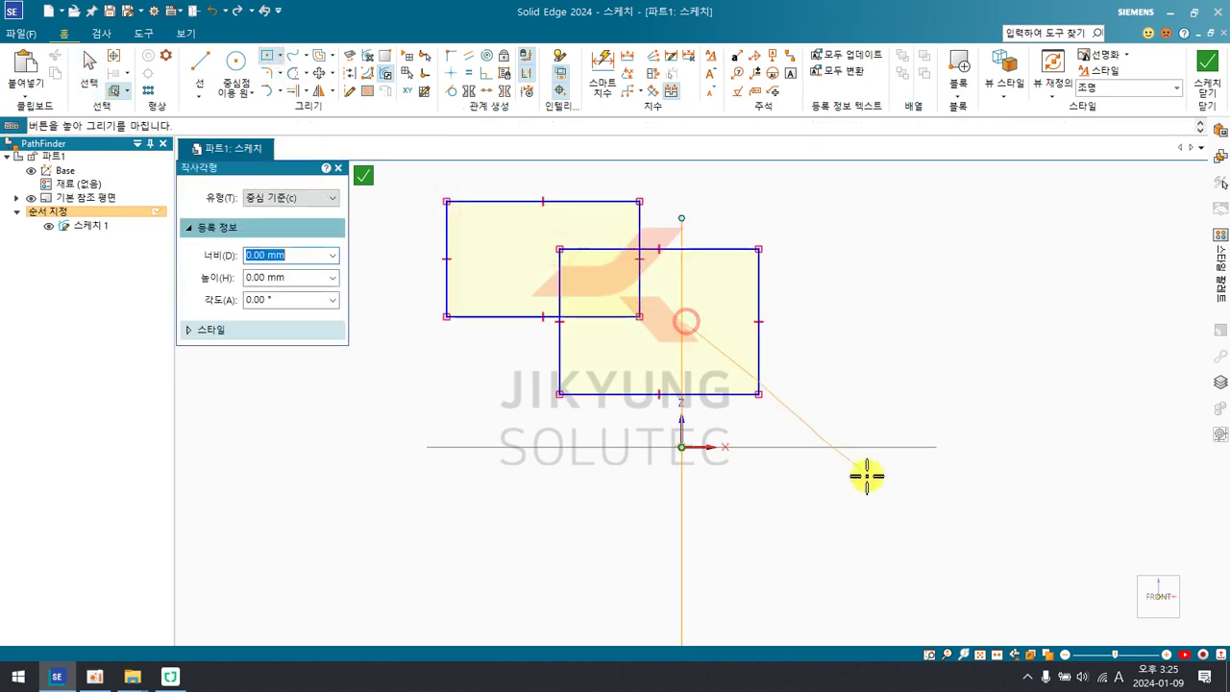
click(865, 472)
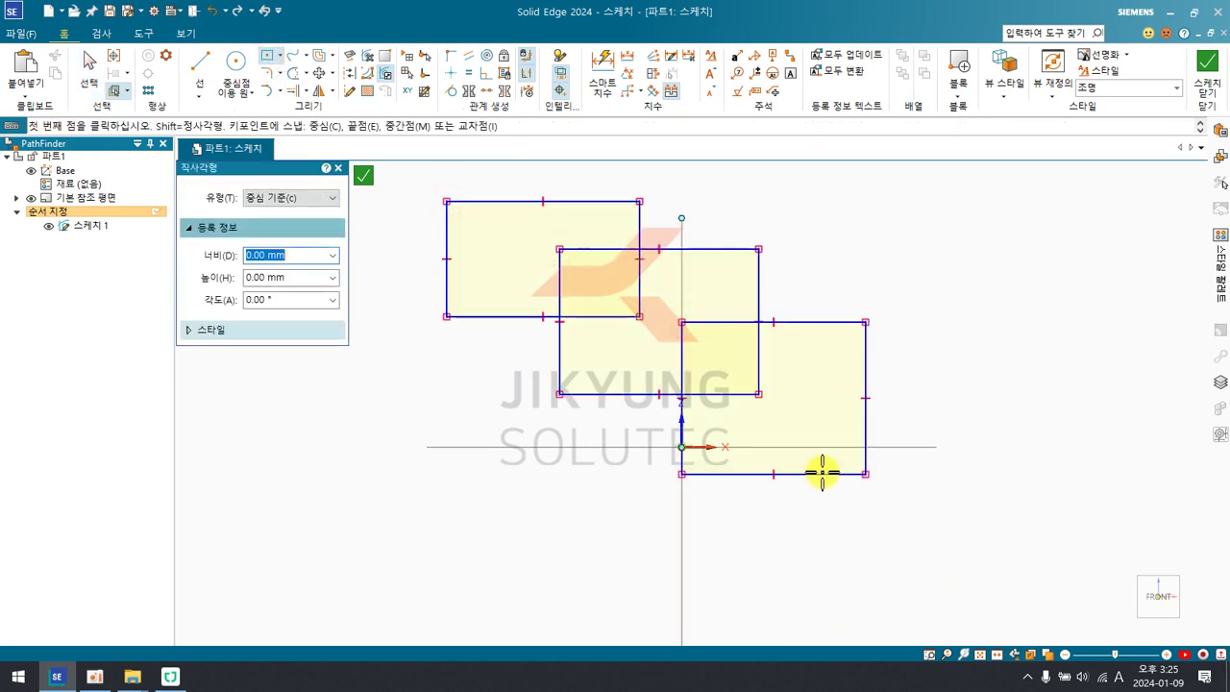
Trim the edge segments inside both rectangle overlaps one at a time to leave a single stepped outline.
click(296, 77)
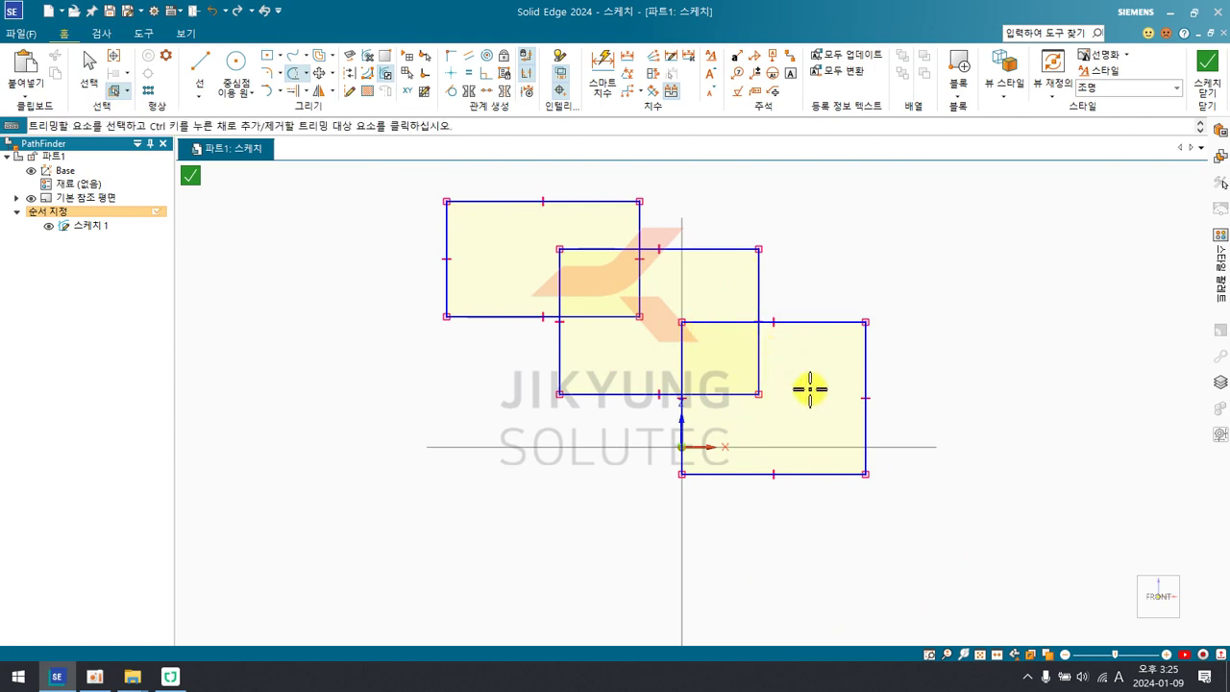
click(759, 348)
click(741, 394)
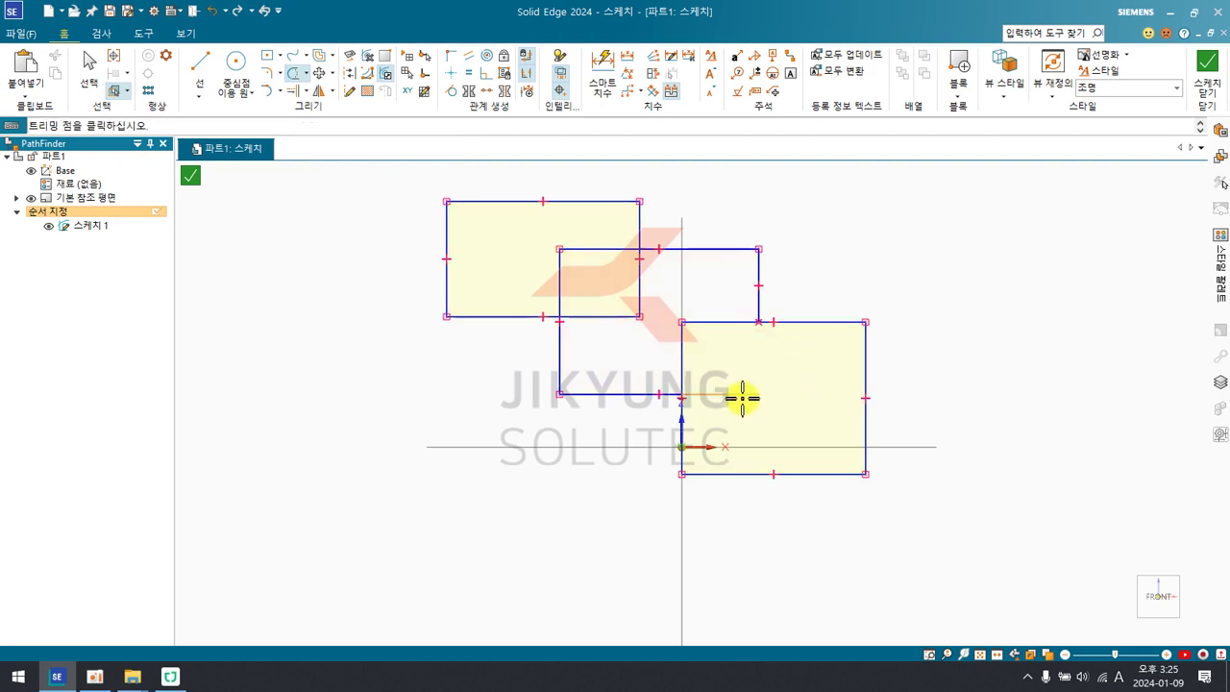
click(692, 357)
click(711, 323)
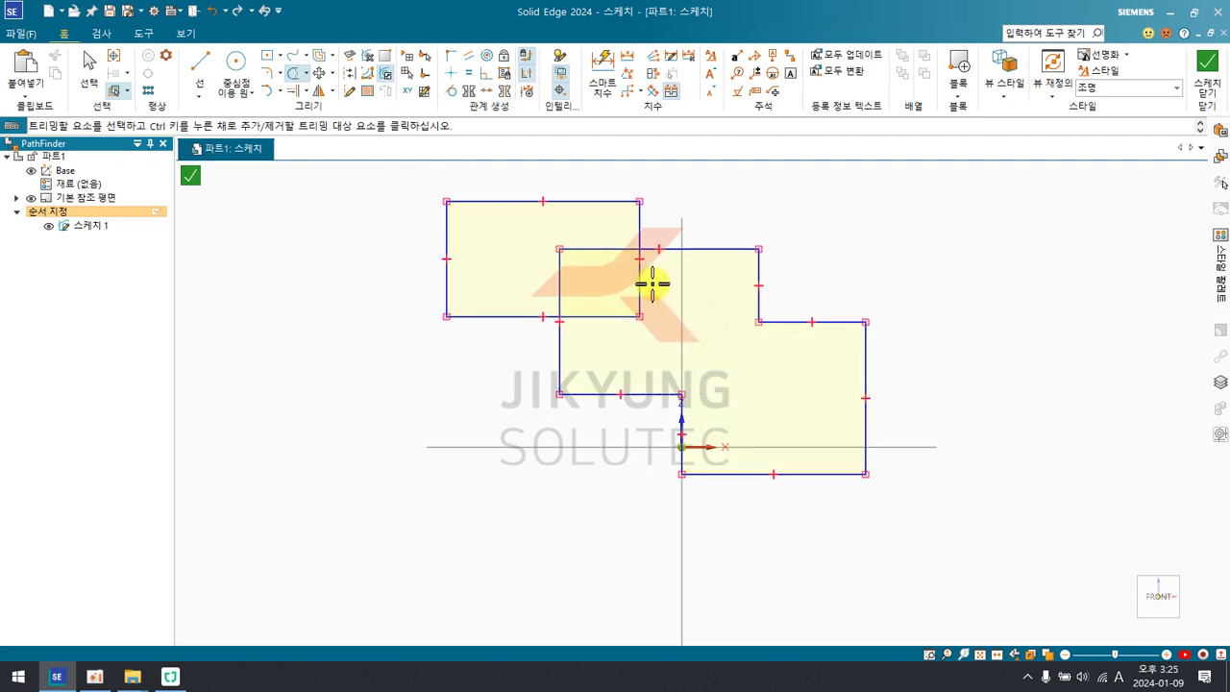
click(639, 274)
click(605, 315)
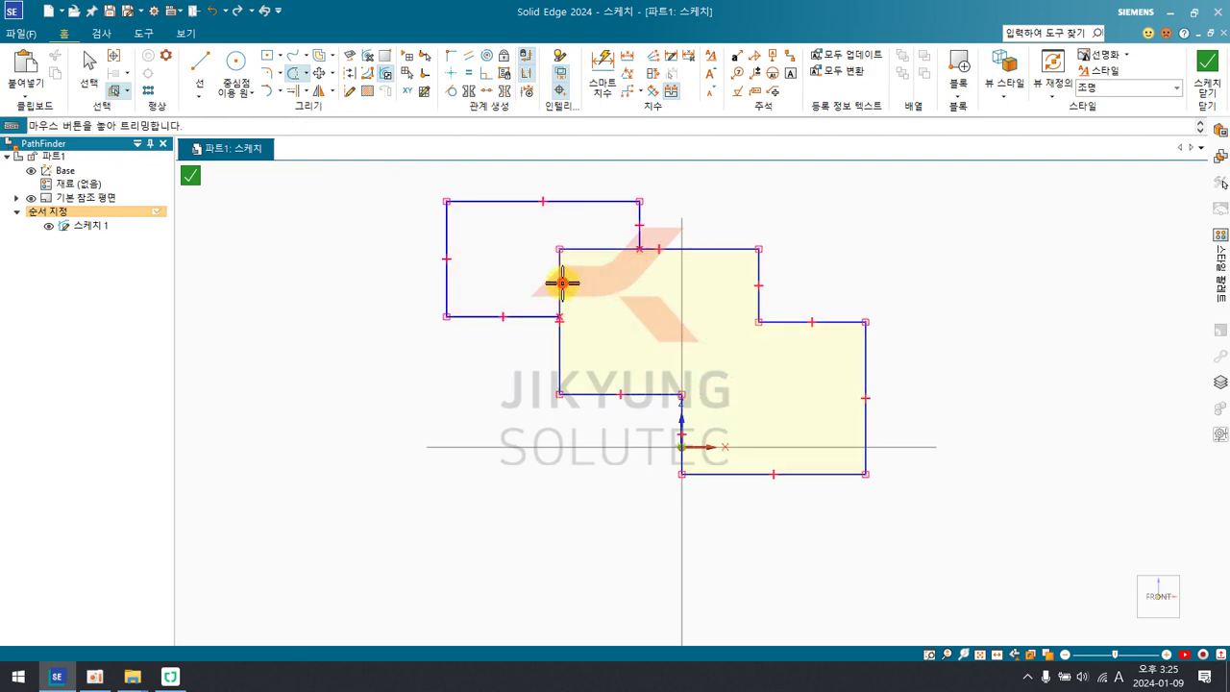
click(559, 283)
click(582, 251)
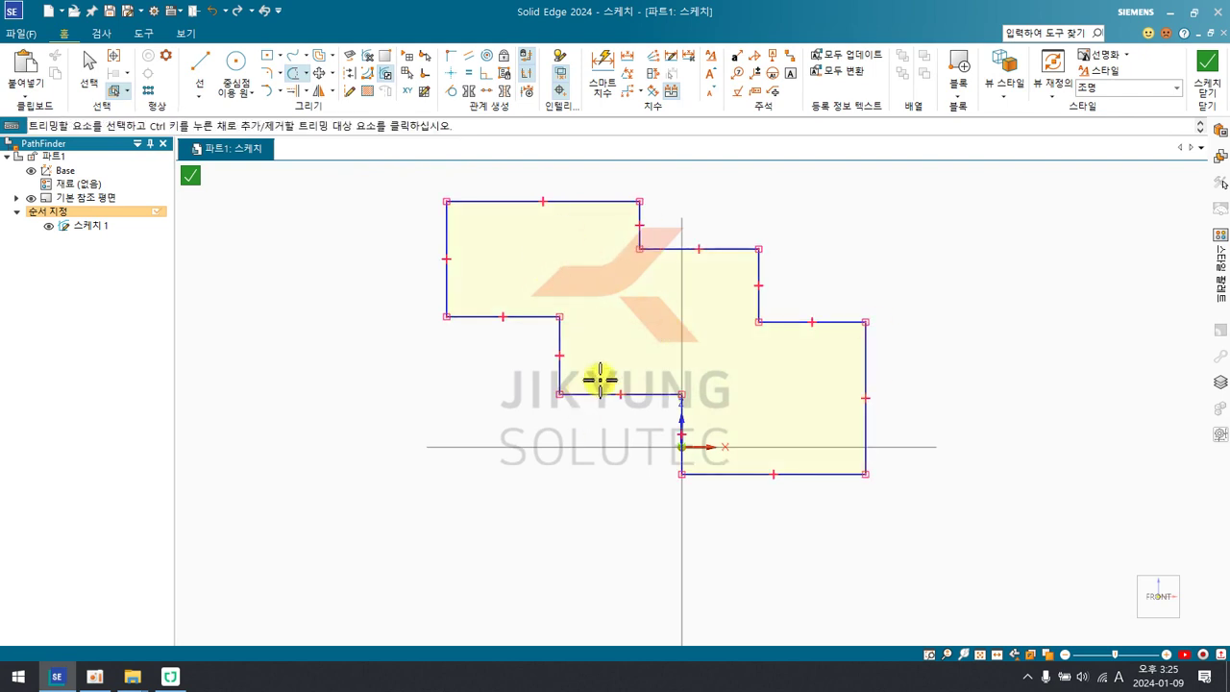
Undo the individual trims to restore the three complete overlapping rectangles.
key(ctrl+z)
key(ctrl+z)
key(ctrl+z)
key(ctrl+z)
key(ctrl+z)
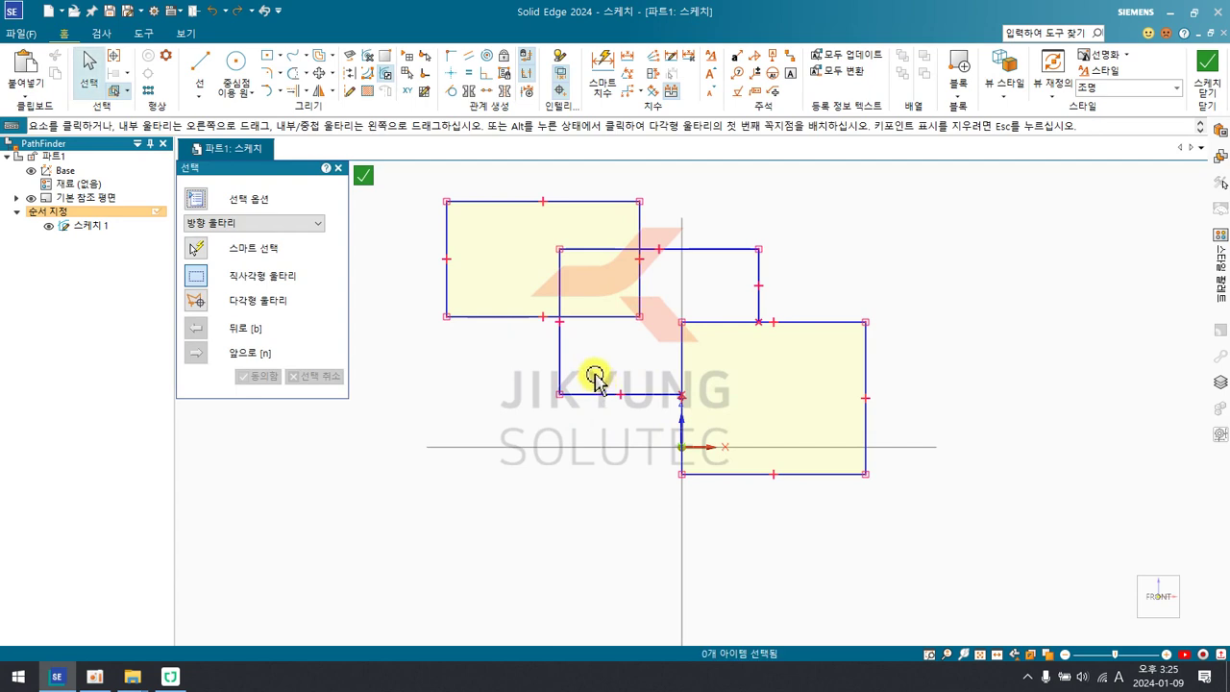
Trim all inner edge segments of both rectangle overlaps with one continuous freehand stroke crossing them.
click(294, 73)
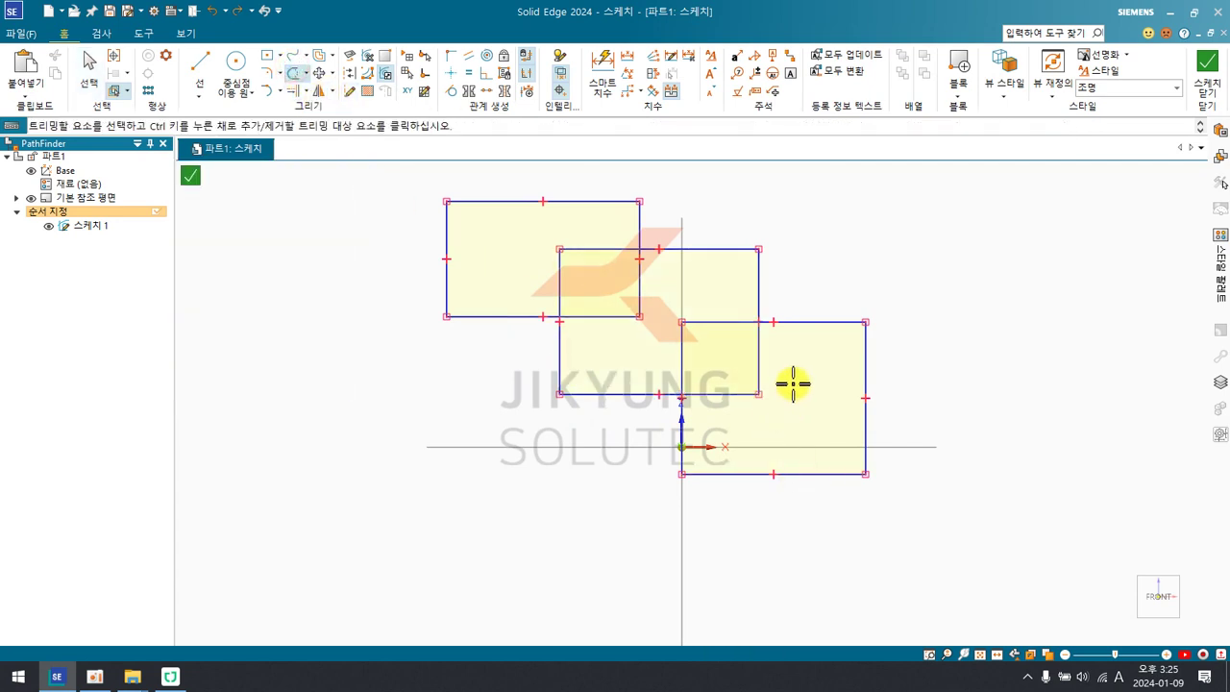
drag(793, 384, 687, 286)
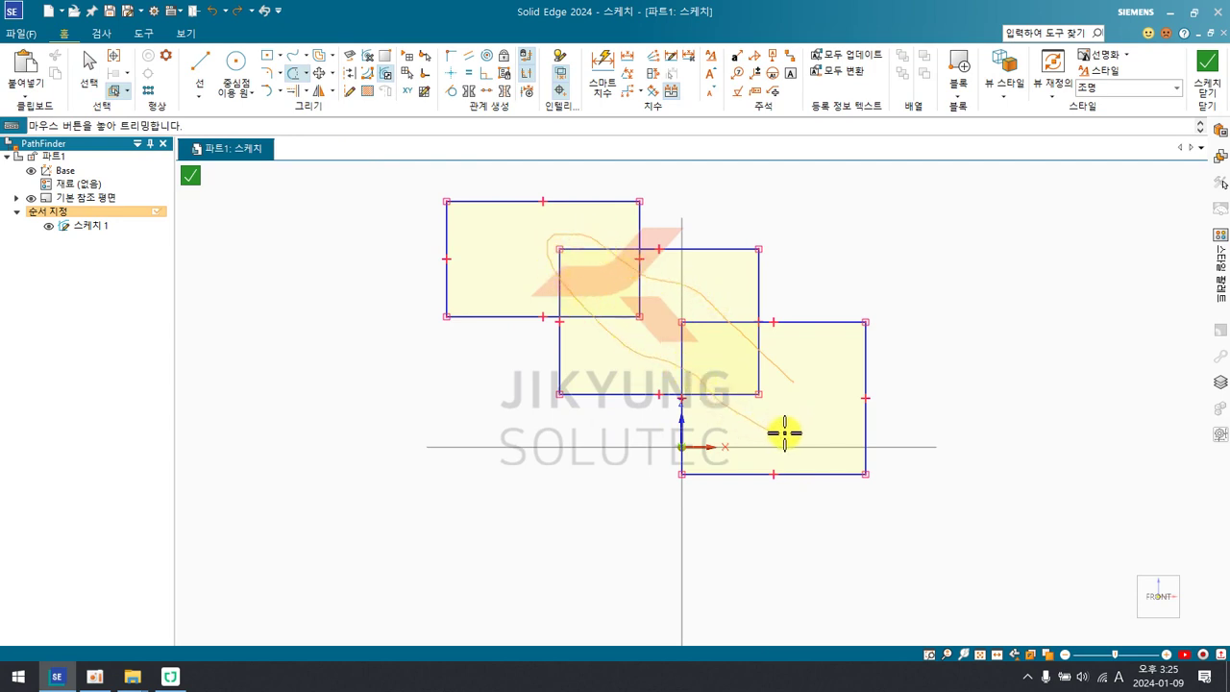
drag(784, 433, 784, 432)
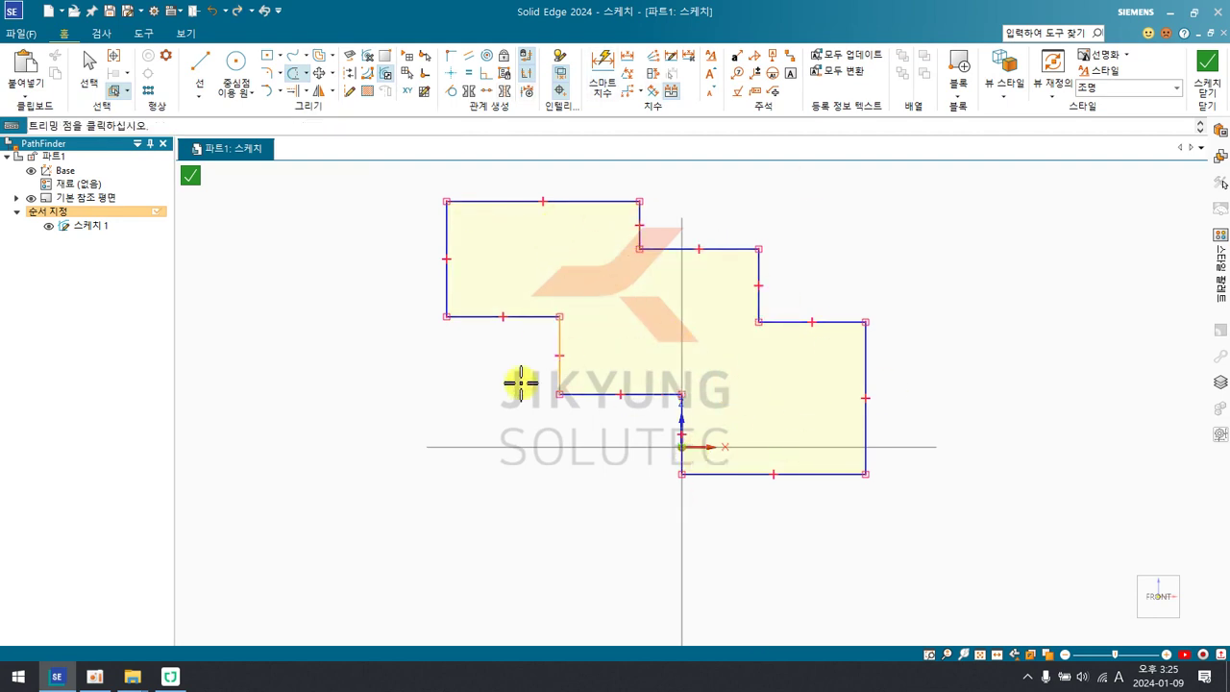
Use Corner Trim on the stepped outline's cut edge pairs to rebuild the three complete overlapping rectangles.
click(306, 74)
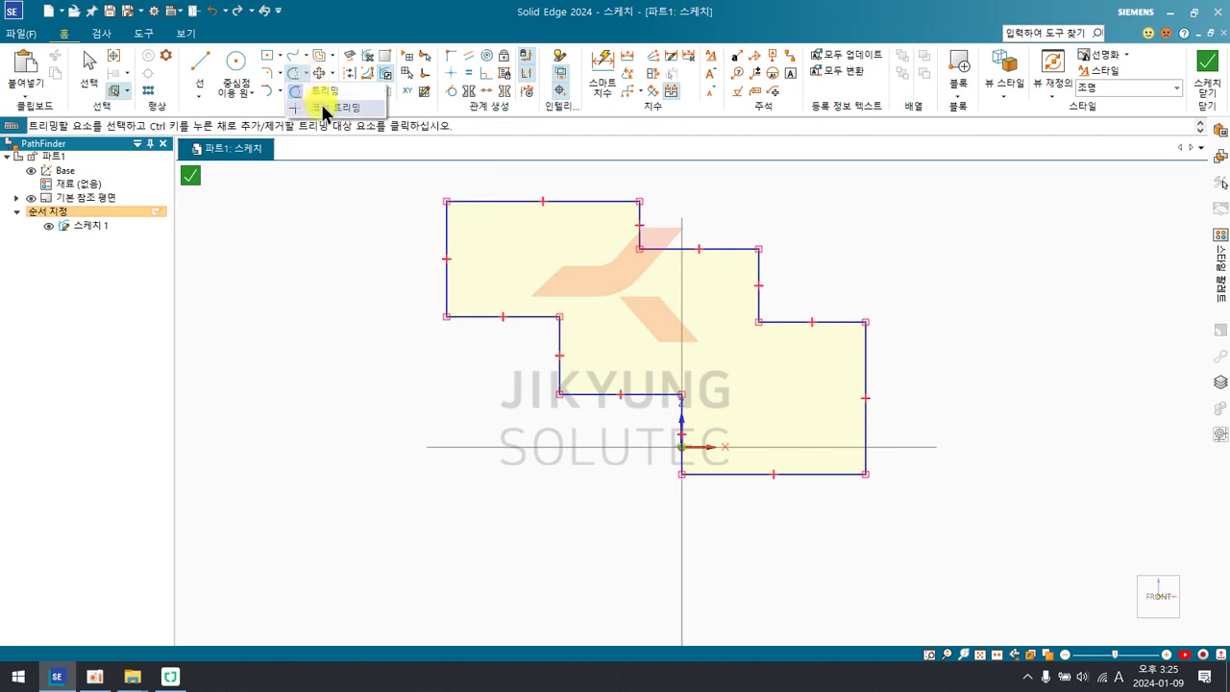
click(323, 109)
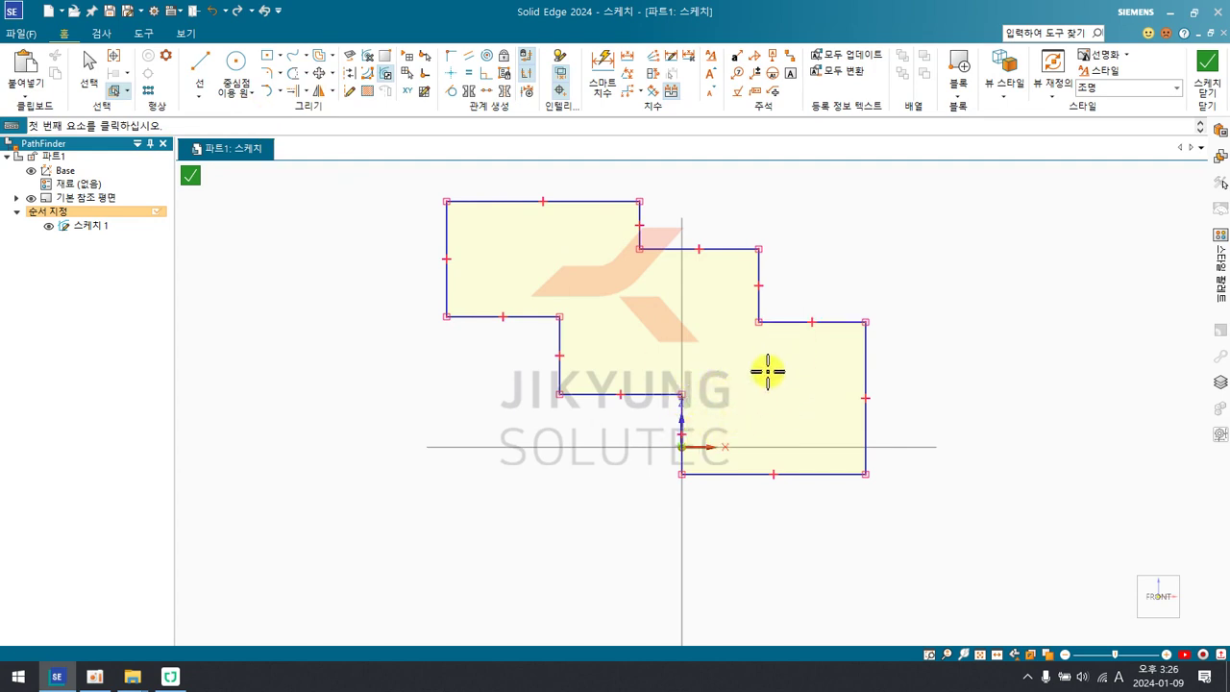
click(682, 419)
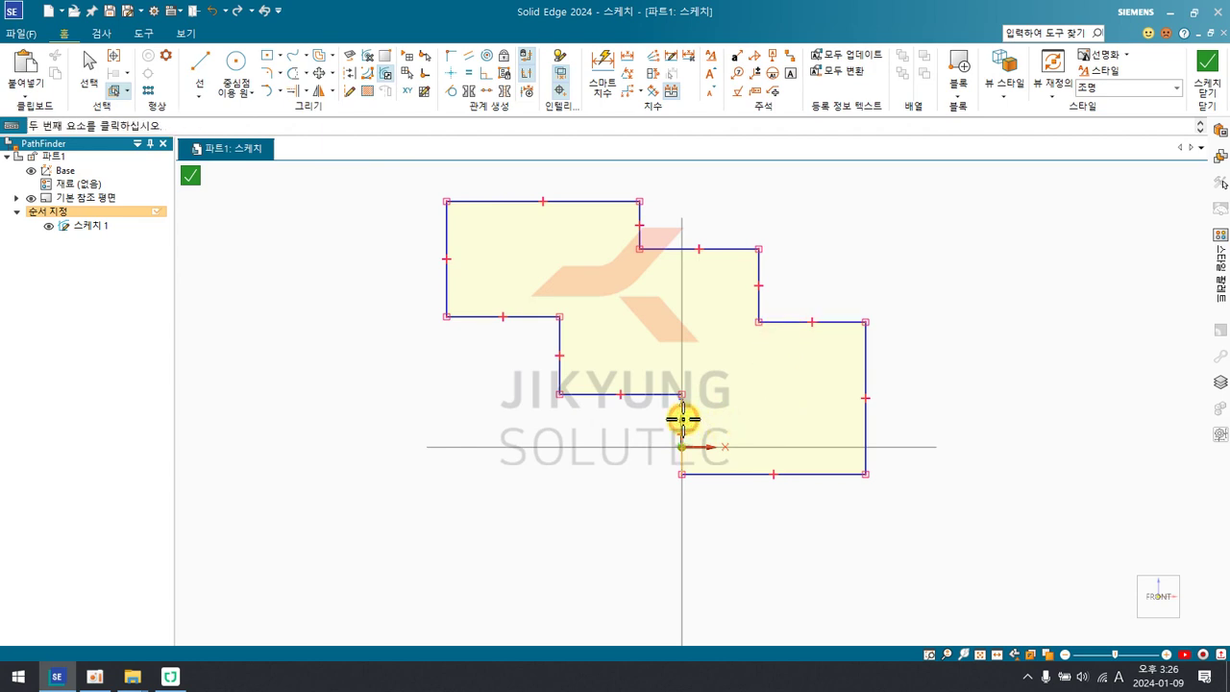
click(784, 322)
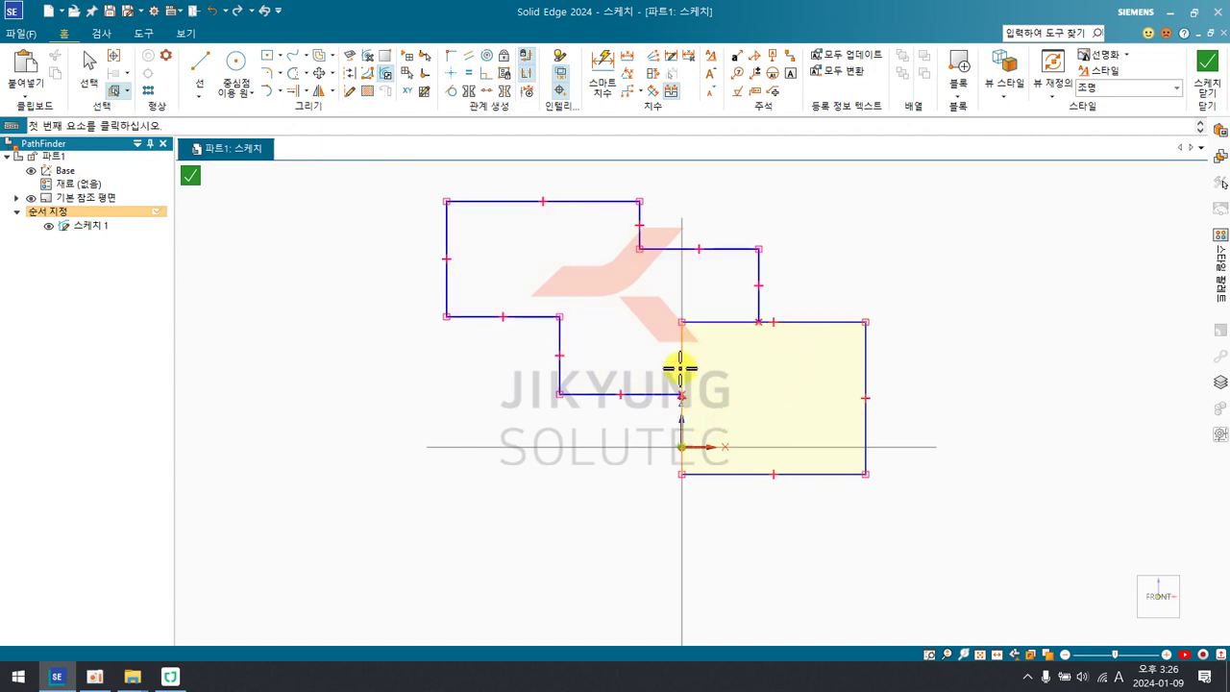
click(644, 402)
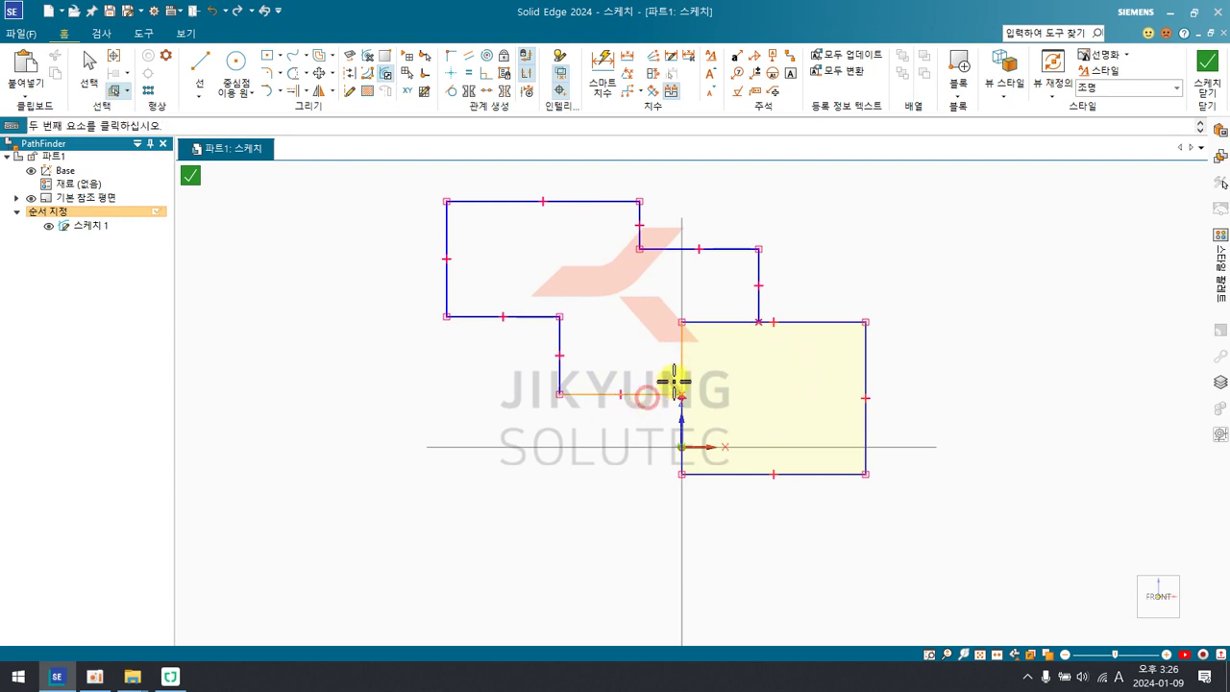
click(759, 300)
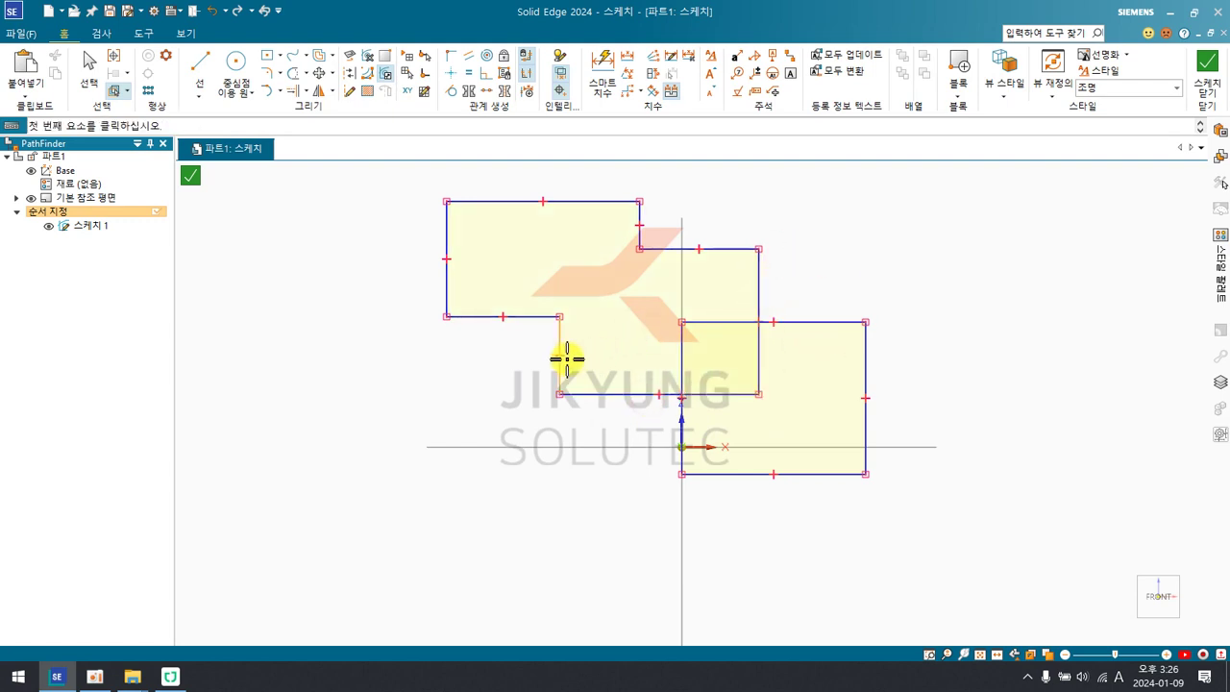
click(660, 249)
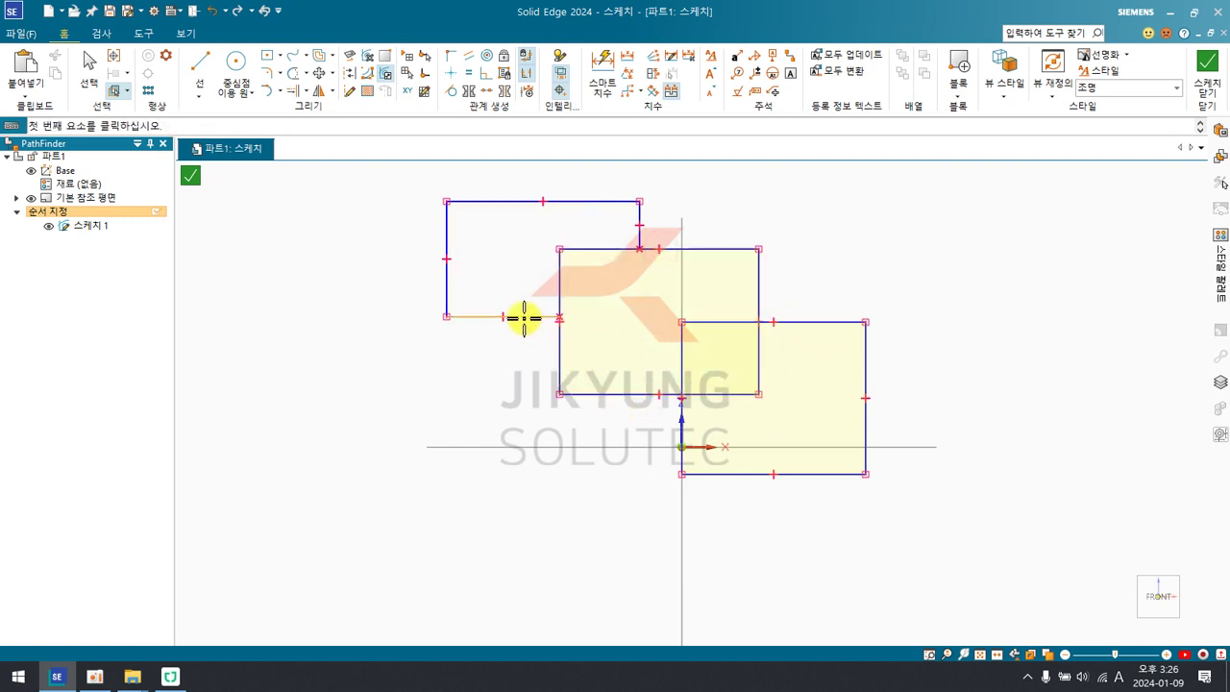
click(638, 233)
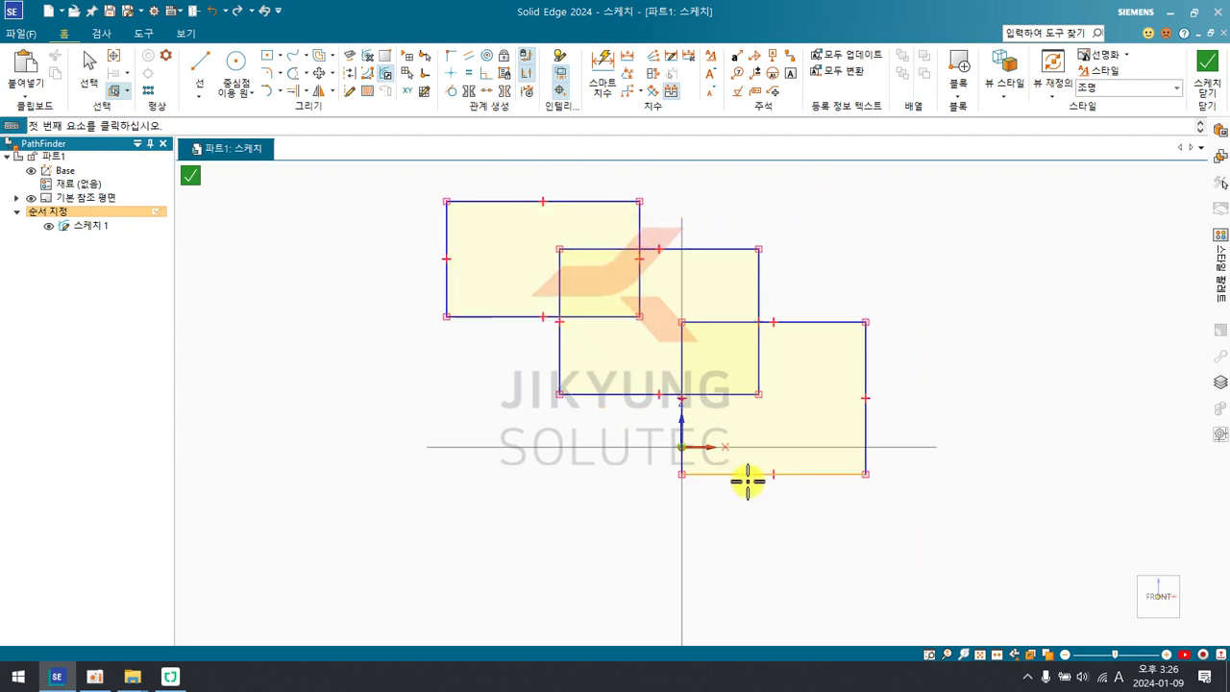
Select all three overlapping rectangles together with a fence and delete them from the sketch.
click(90, 73)
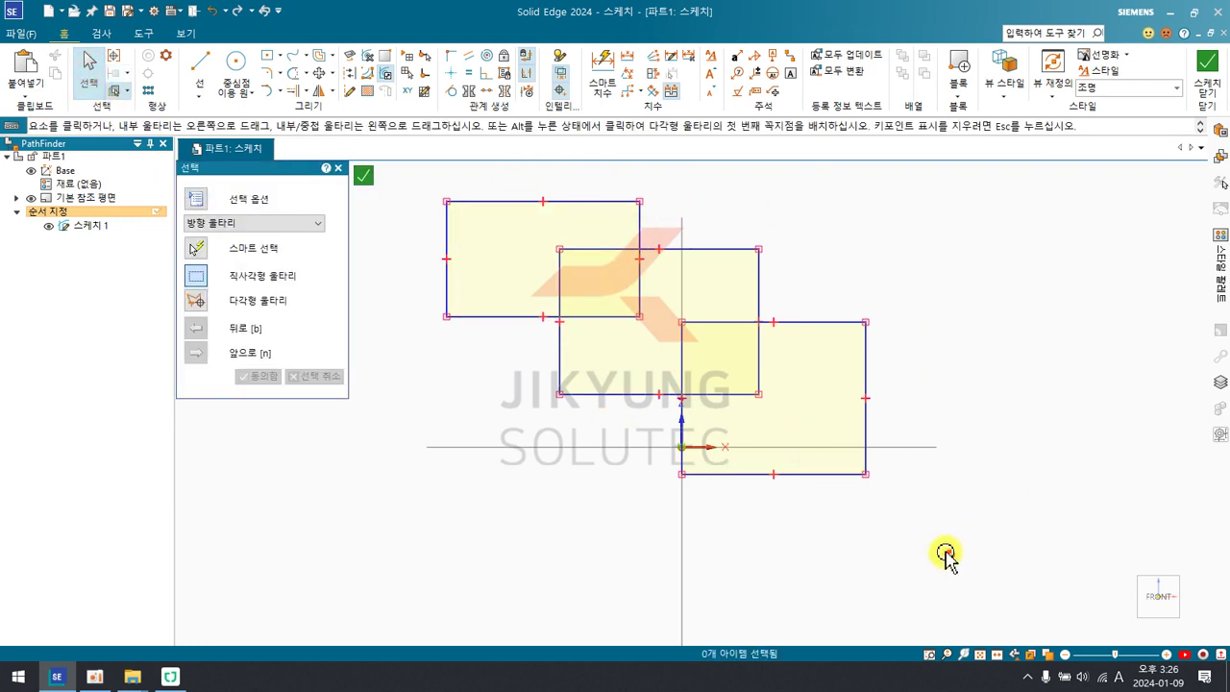
drag(949, 562, 412, 173)
key(Delete)
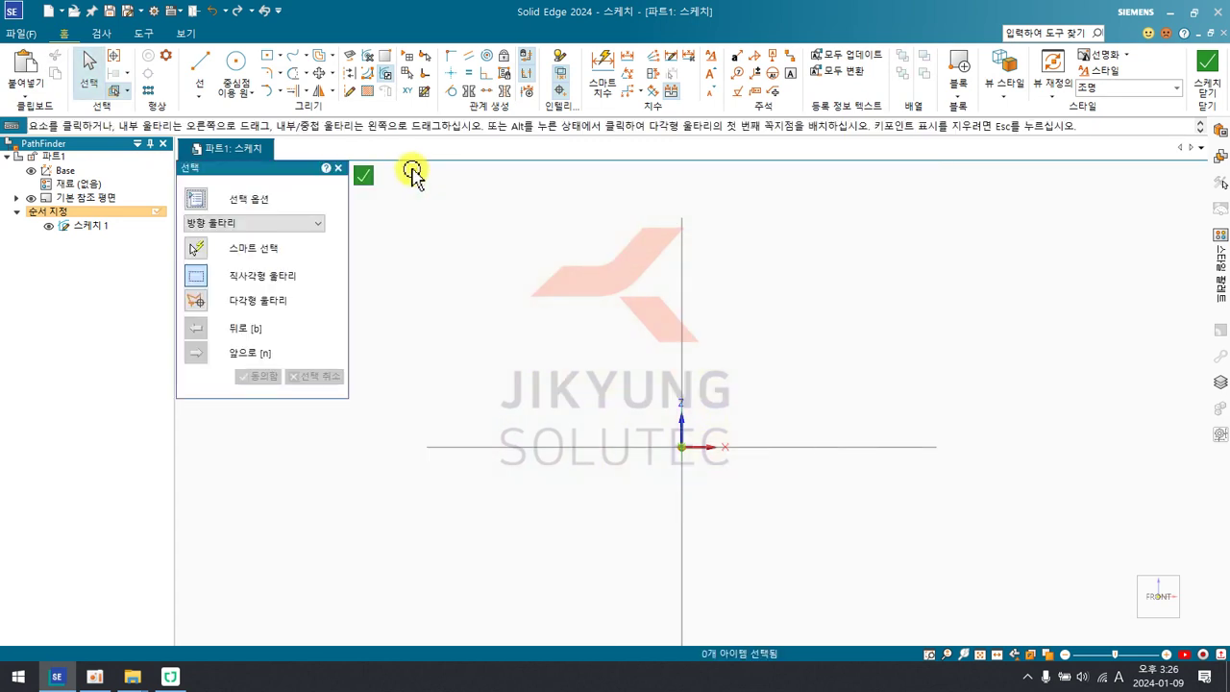
Sketch a diagonal line rising to the right and a longer horizontal line crossing it near its upper end.
click(208, 64)
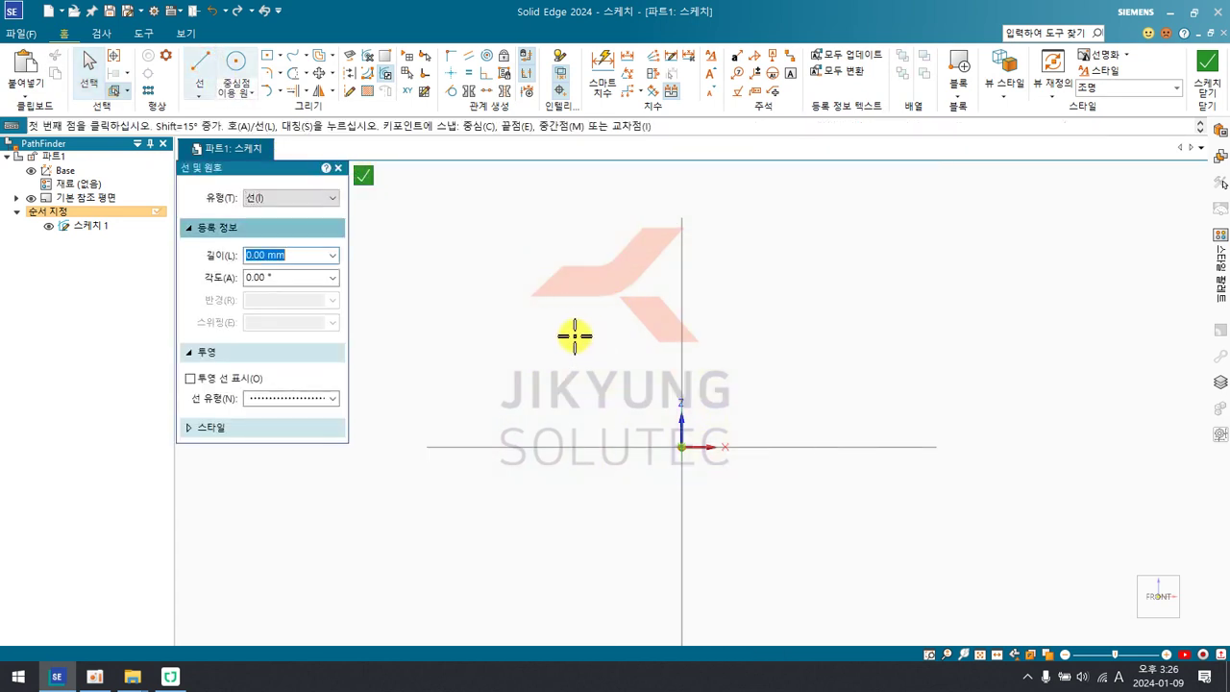
click(518, 361)
click(625, 233)
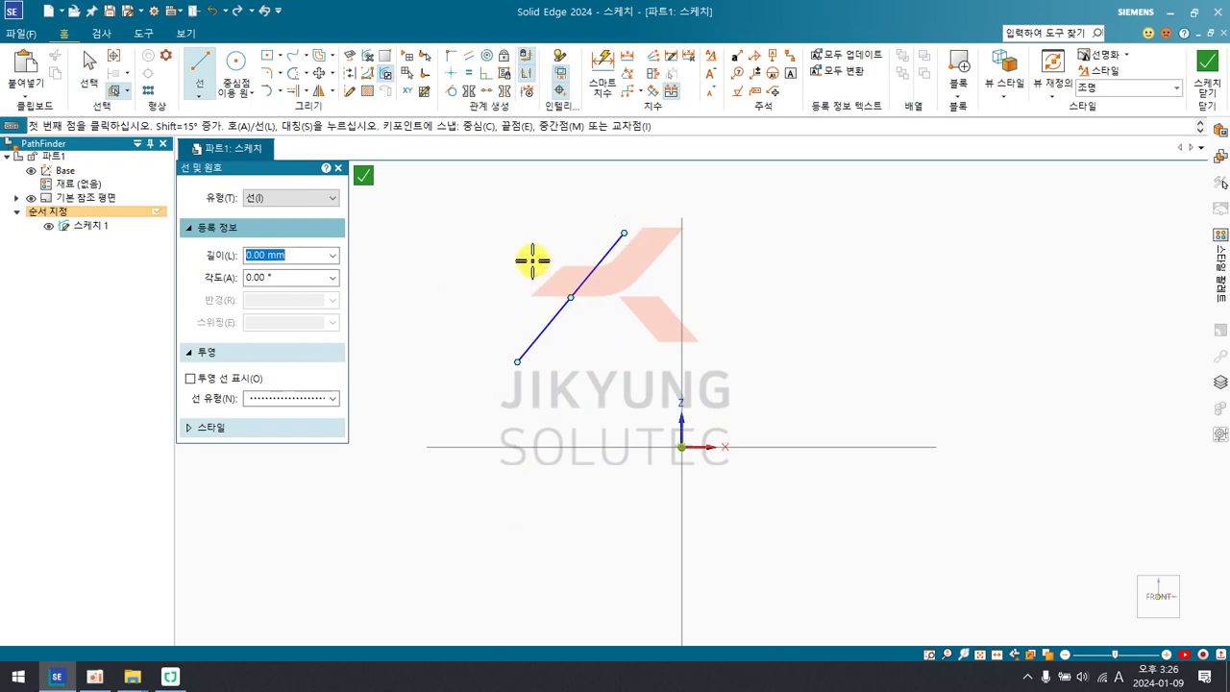
click(854, 262)
key(Escape)
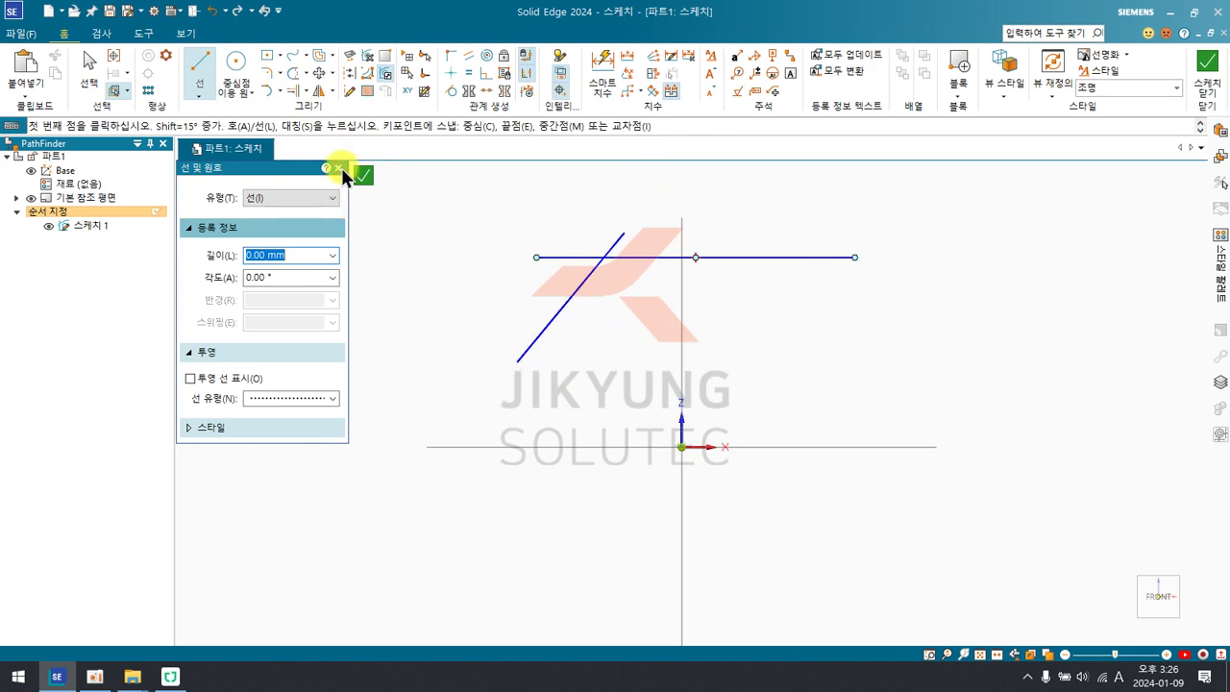
Corner-trim the two crossing lines, keeping the lower part of the diagonal and the right part of the horizontal line.
click(309, 91)
click(317, 101)
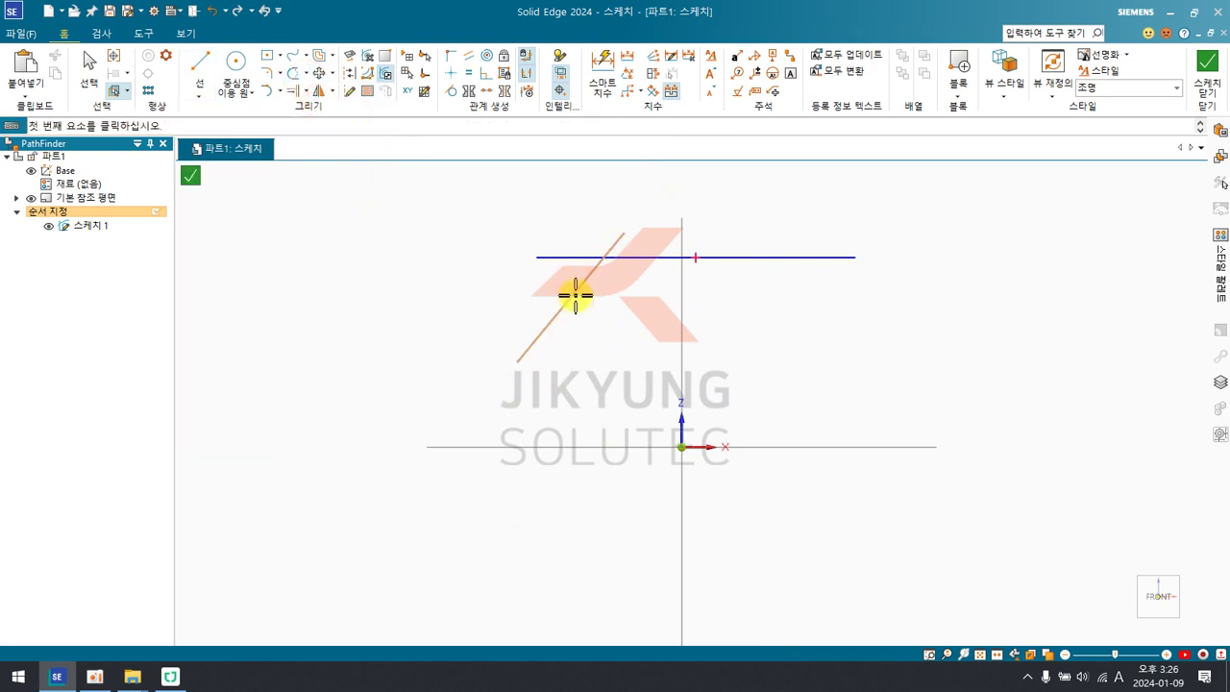
click(634, 258)
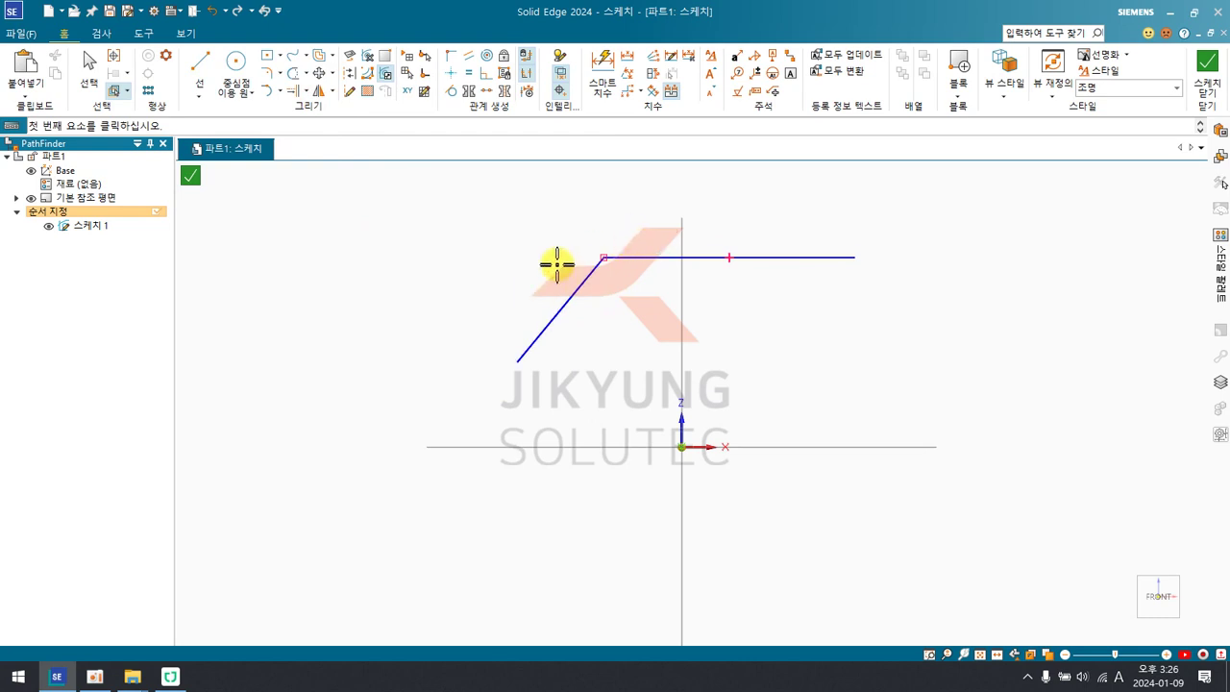
Select both corner-trimmed lines with a fence and delete them.
key(Escape)
drag(631, 297, 576, 234)
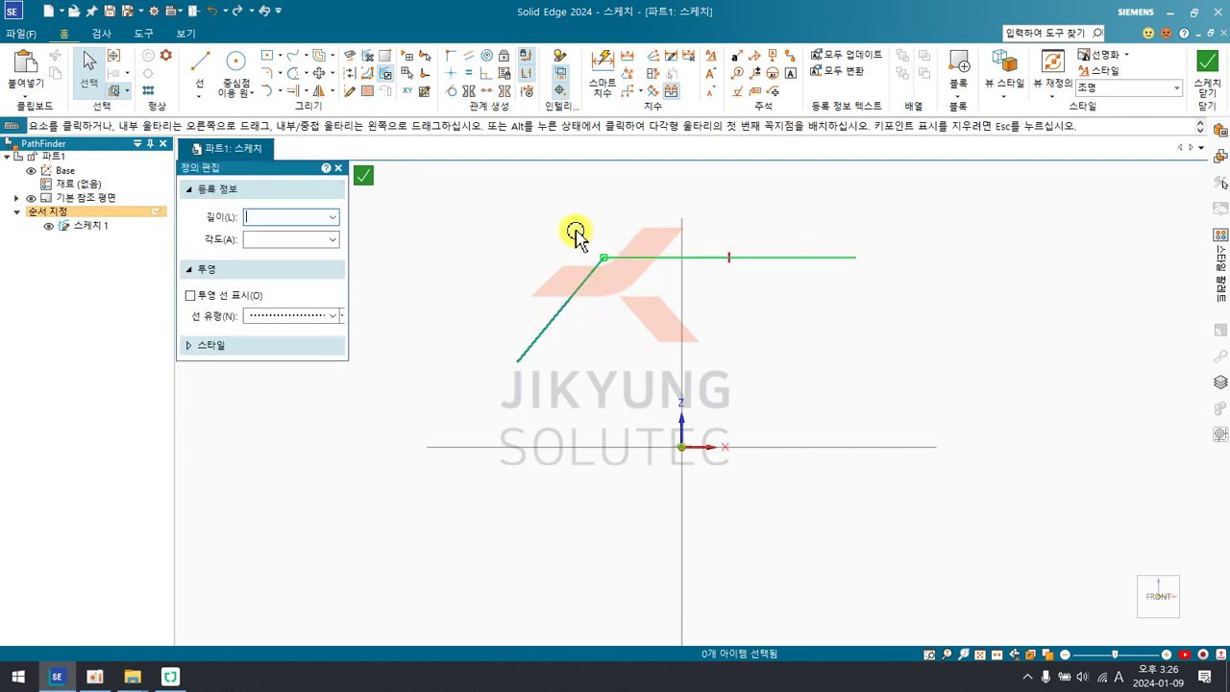
key(Delete)
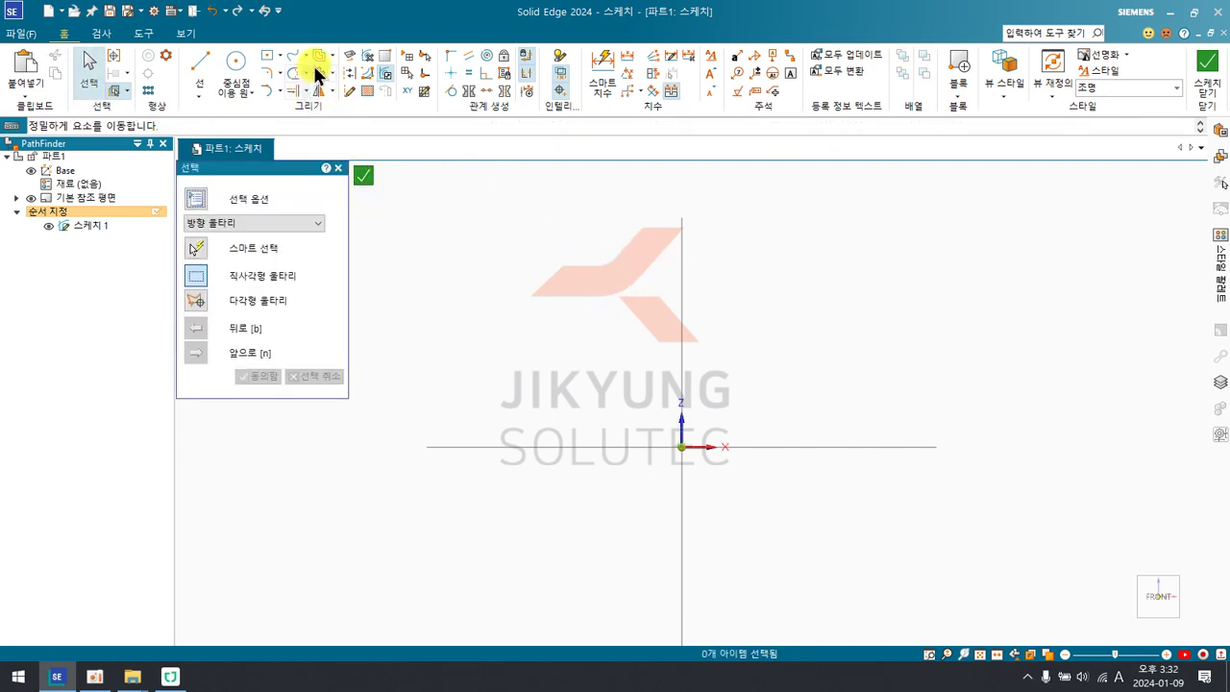
Sketch an open L-shaped profile left of the origin, with a vertical leg about 30 mm long and a horizontal leg running right.
click(202, 69)
click(458, 300)
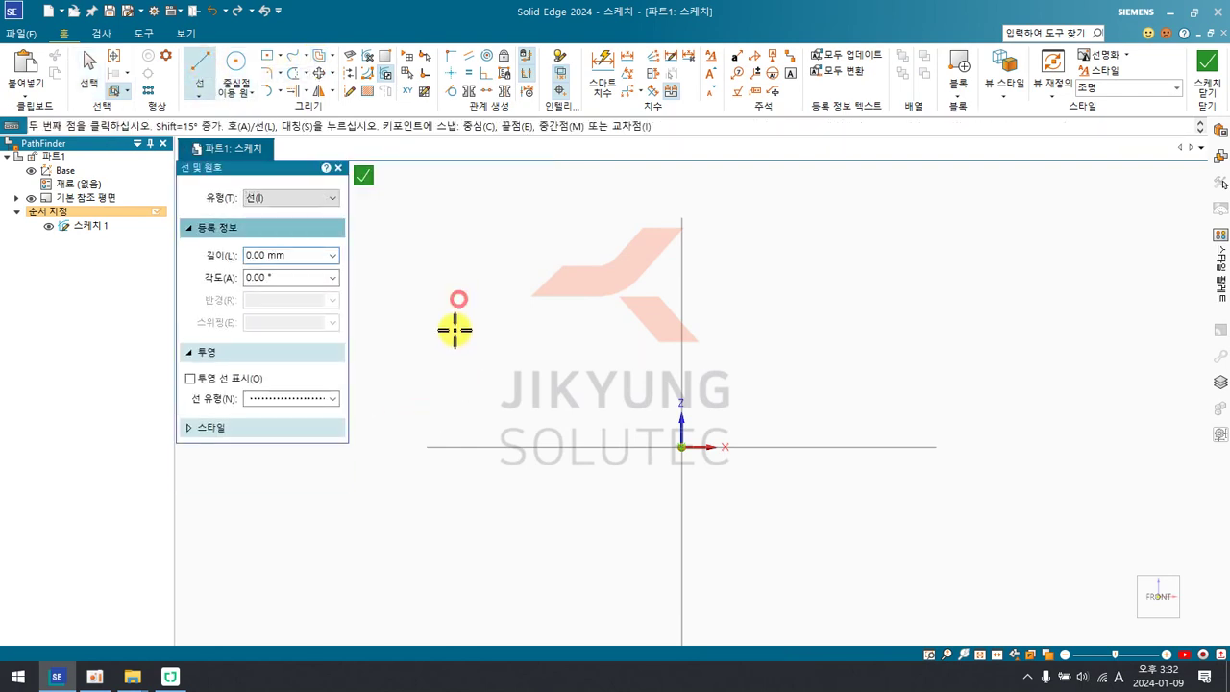
click(458, 424)
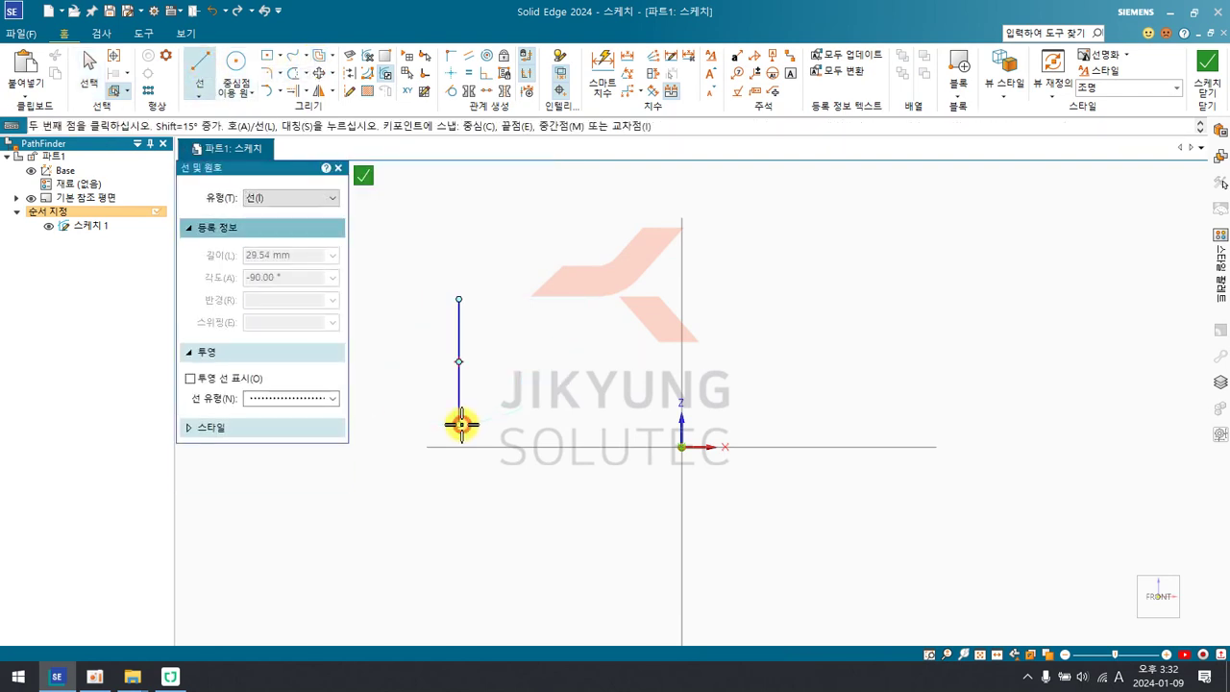
click(598, 423)
right_click(780, 301)
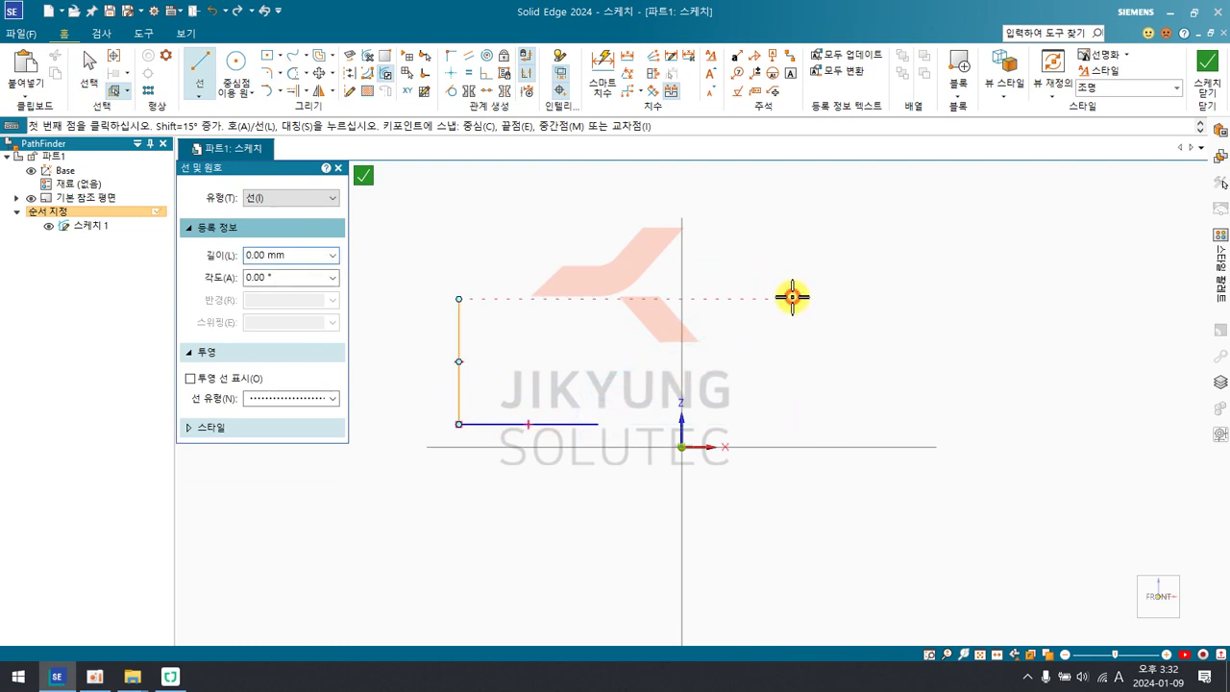
Sketch a second L-shaped profile right of the origin, aligned with the first, with a horizontal leg about 32 mm long.
click(791, 298)
click(792, 424)
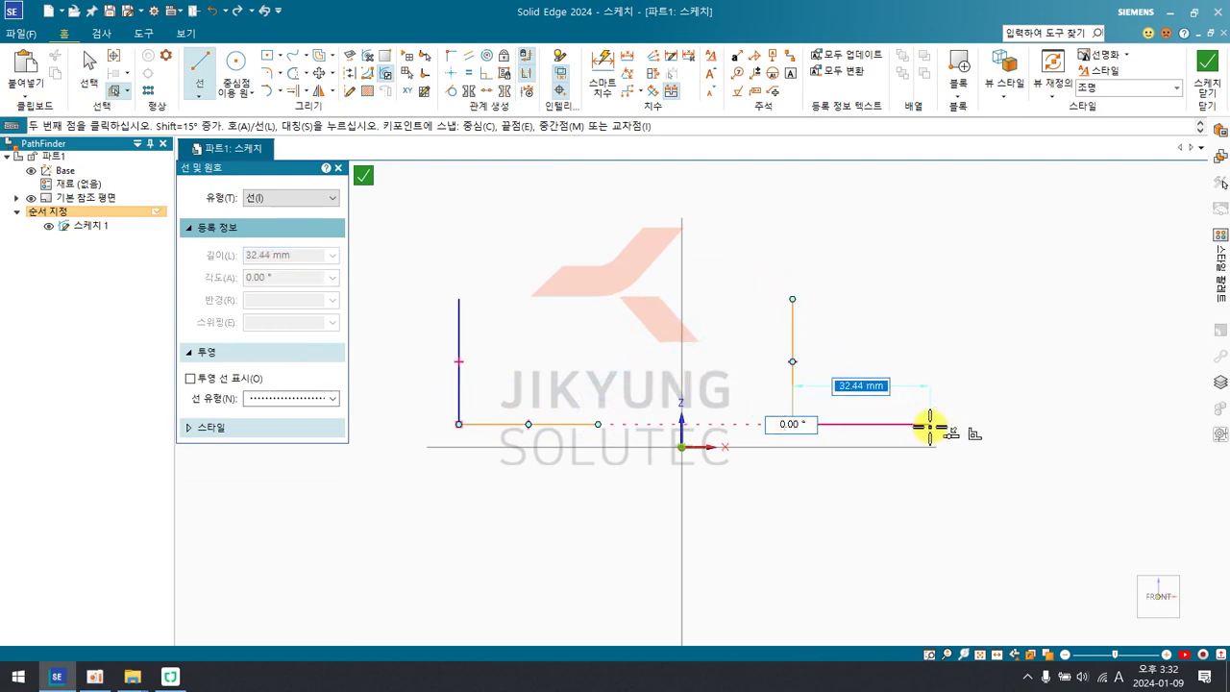
click(930, 424)
right_click(918, 428)
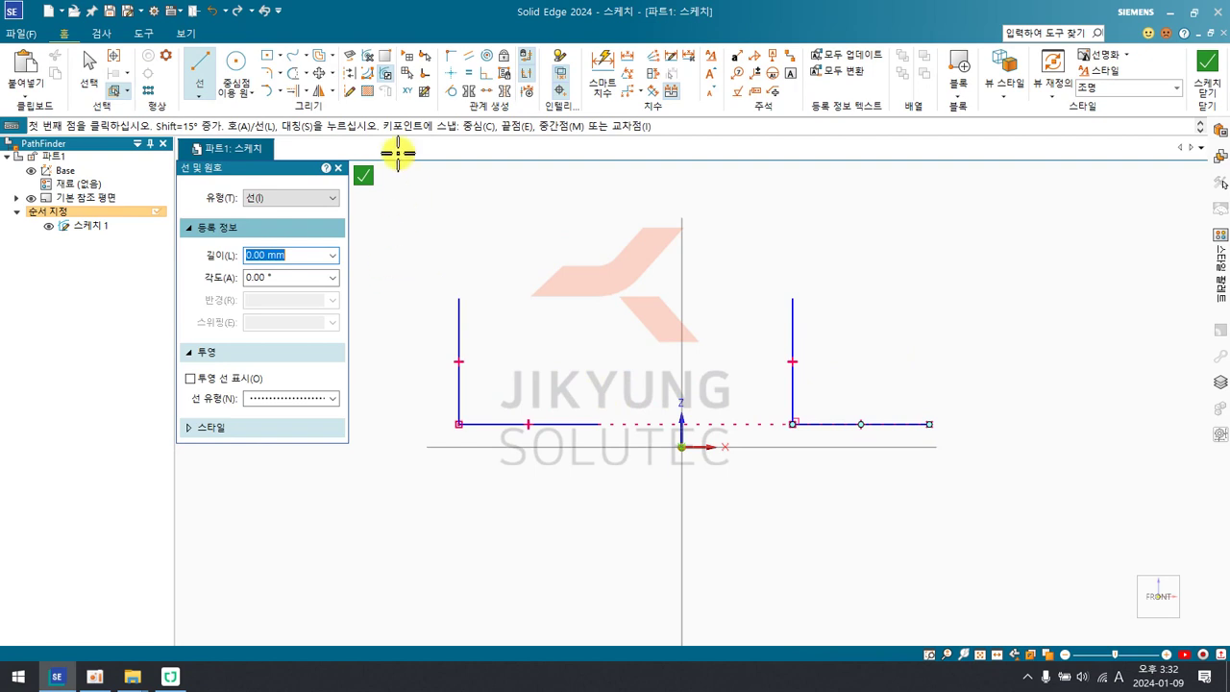
Start Offset and select the left L-shaped profile using the Chain (체인) selection type.
click(314, 58)
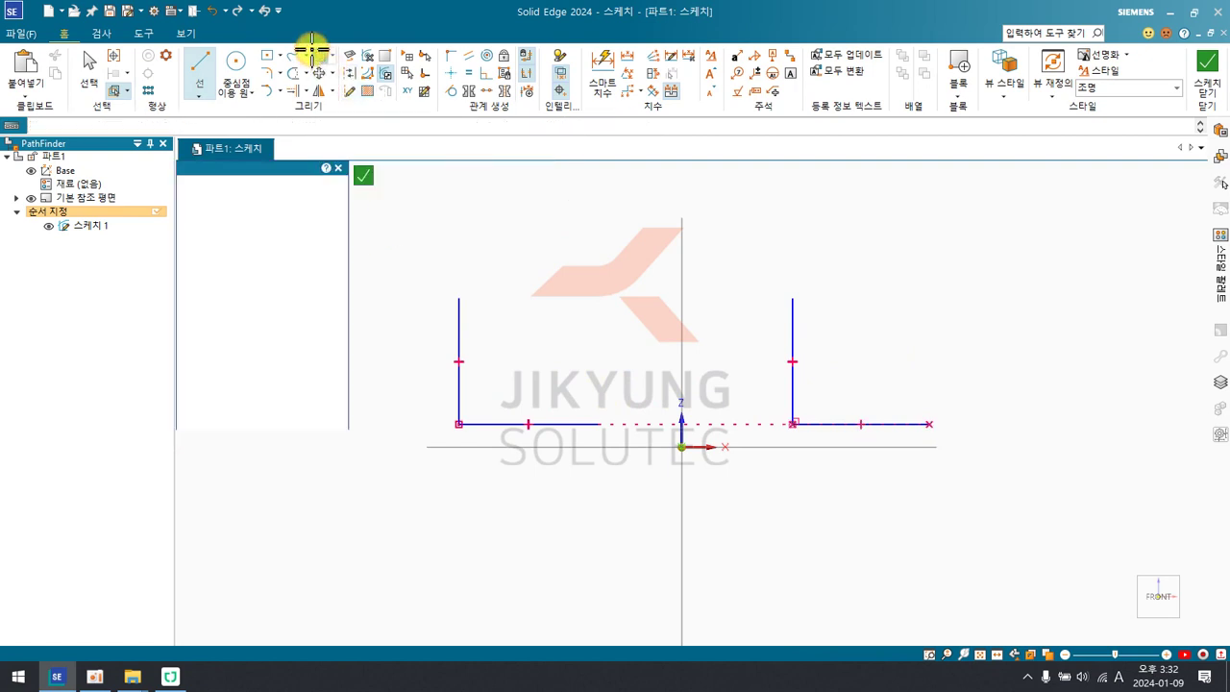
click(457, 334)
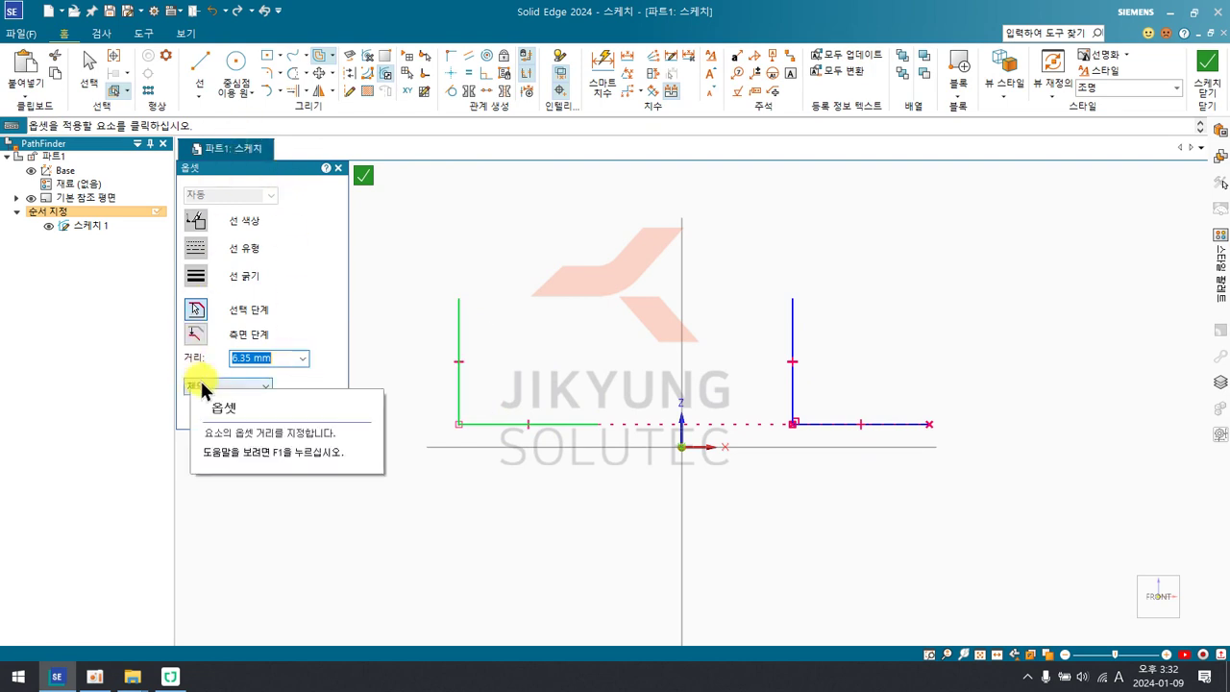
click(252, 385)
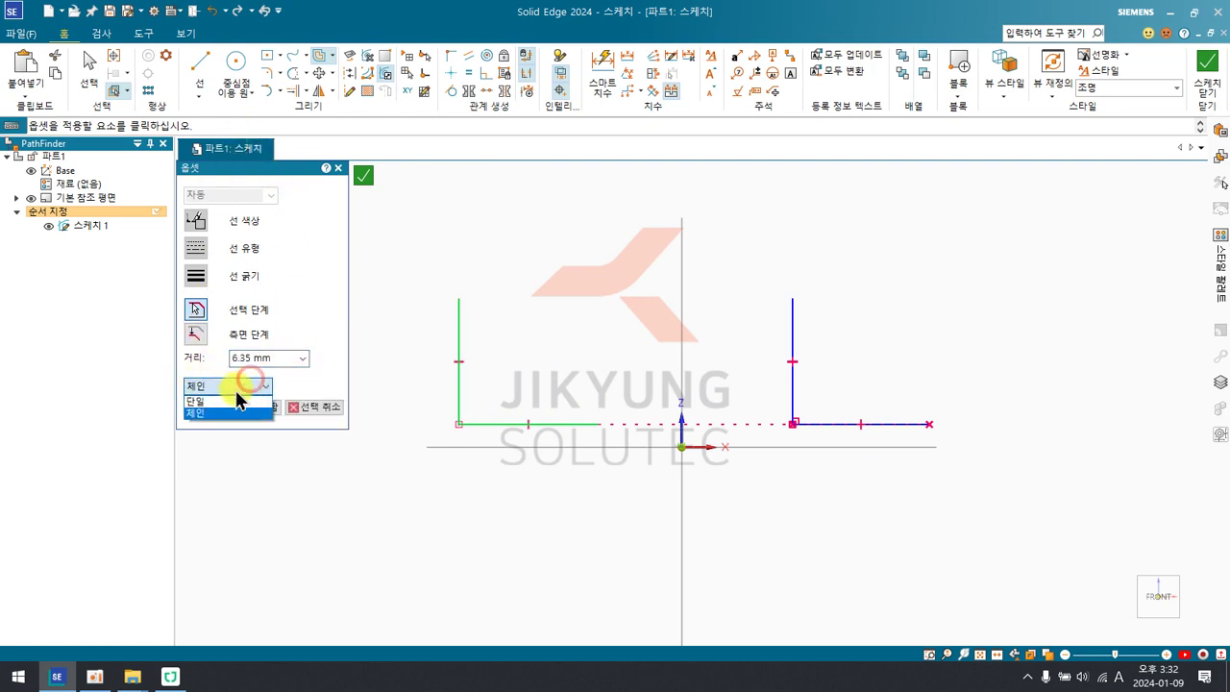
click(197, 414)
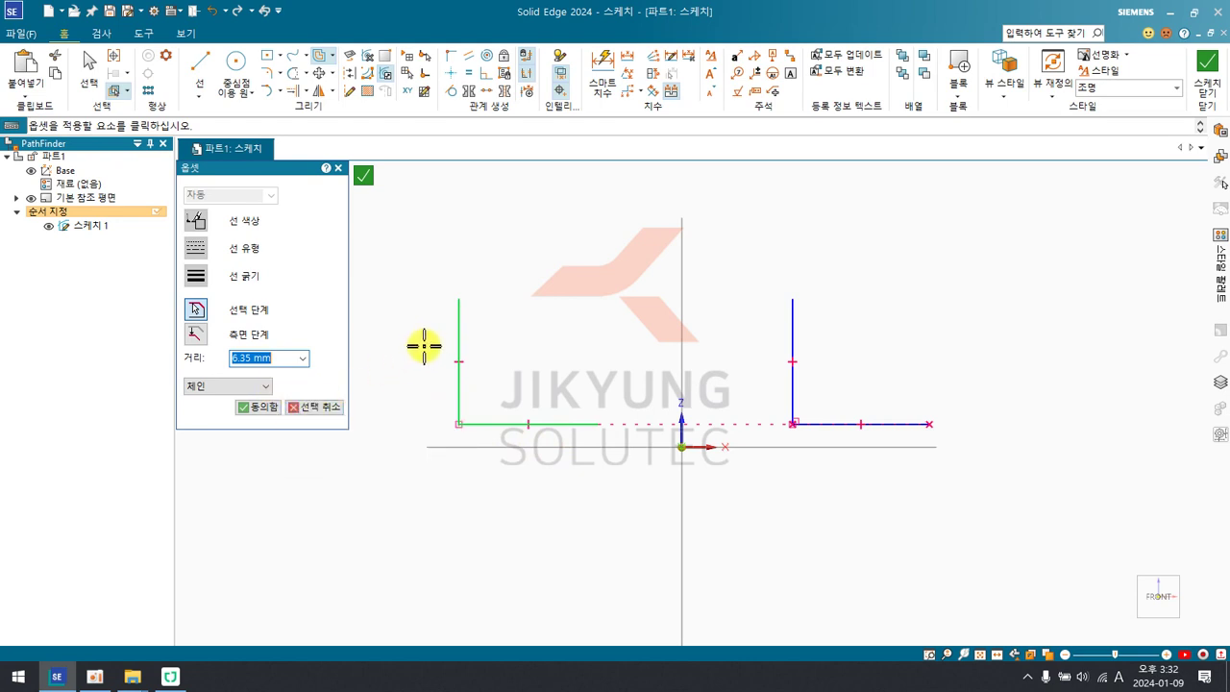
Clear the offset selection, switch to the Single (단일) selection type, and select the left profile's two legs individually.
click(309, 409)
click(258, 386)
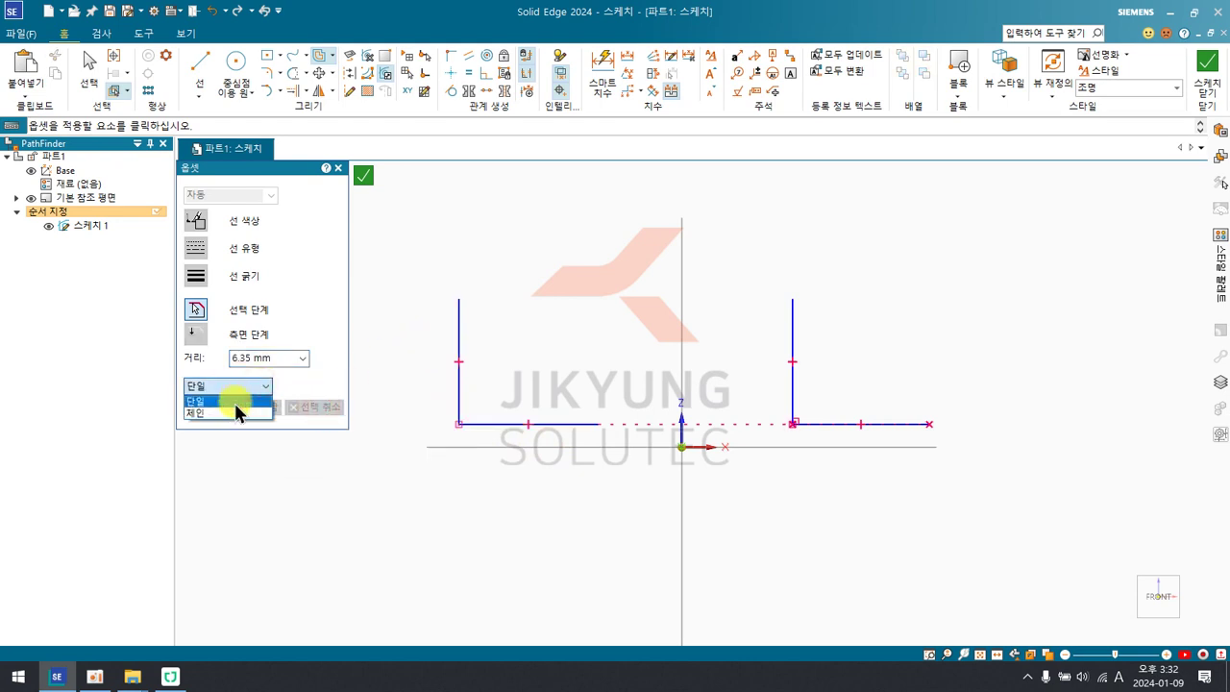
click(236, 400)
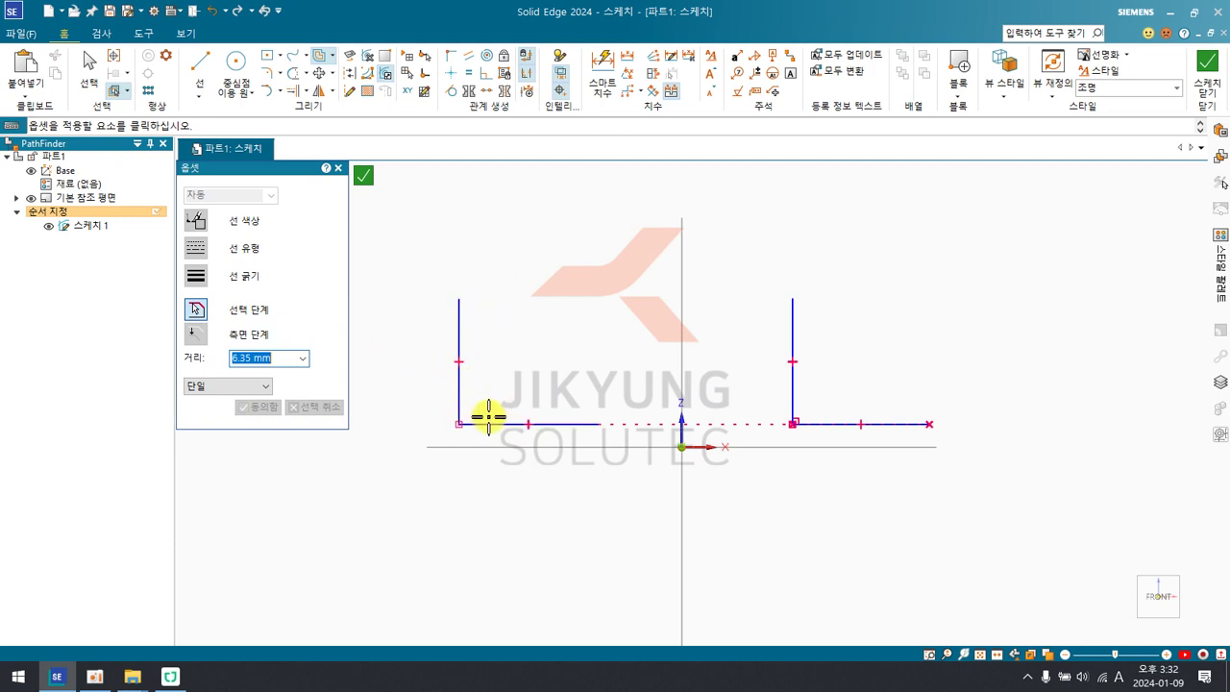
click(459, 384)
click(500, 422)
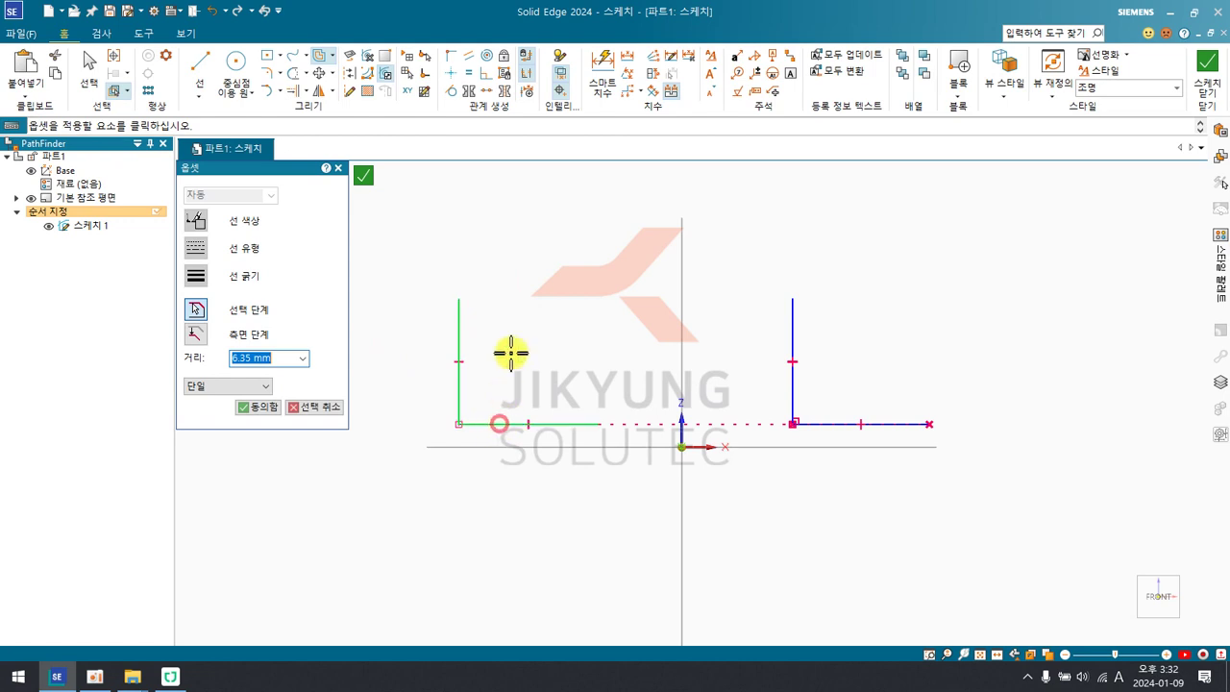
Return the offset selection type to Chain (체인), clear the single picks, and reselect the whole left L-shaped profile.
click(259, 386)
click(208, 407)
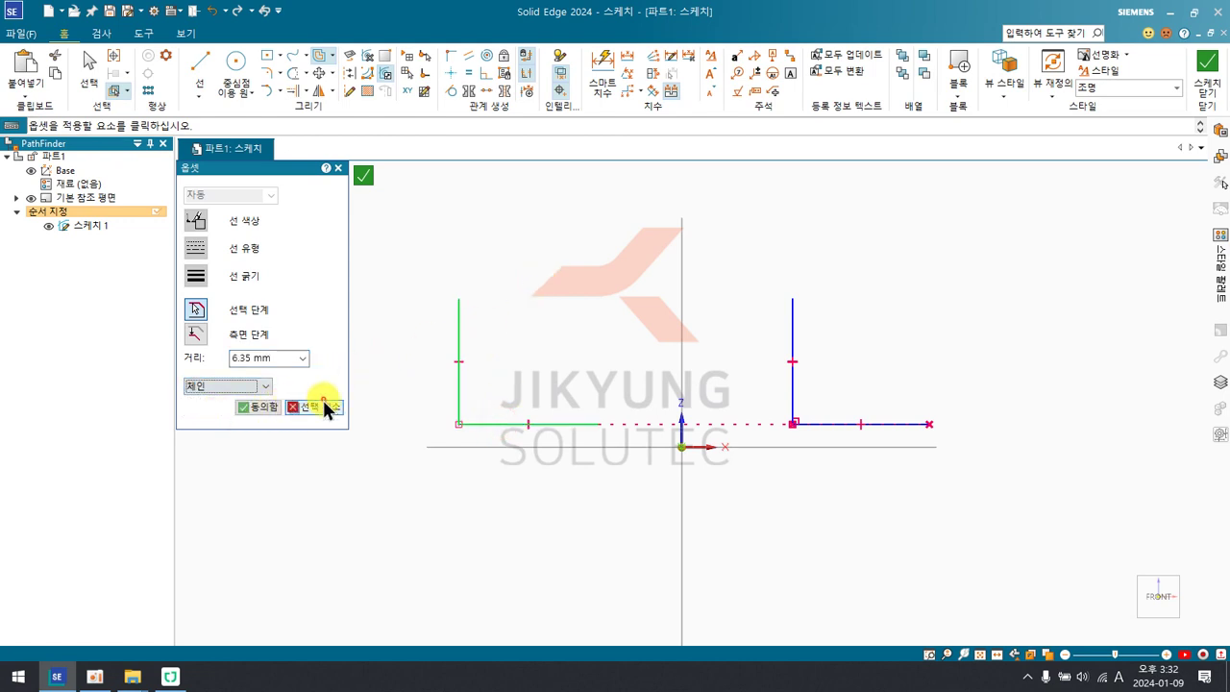
click(317, 406)
click(457, 383)
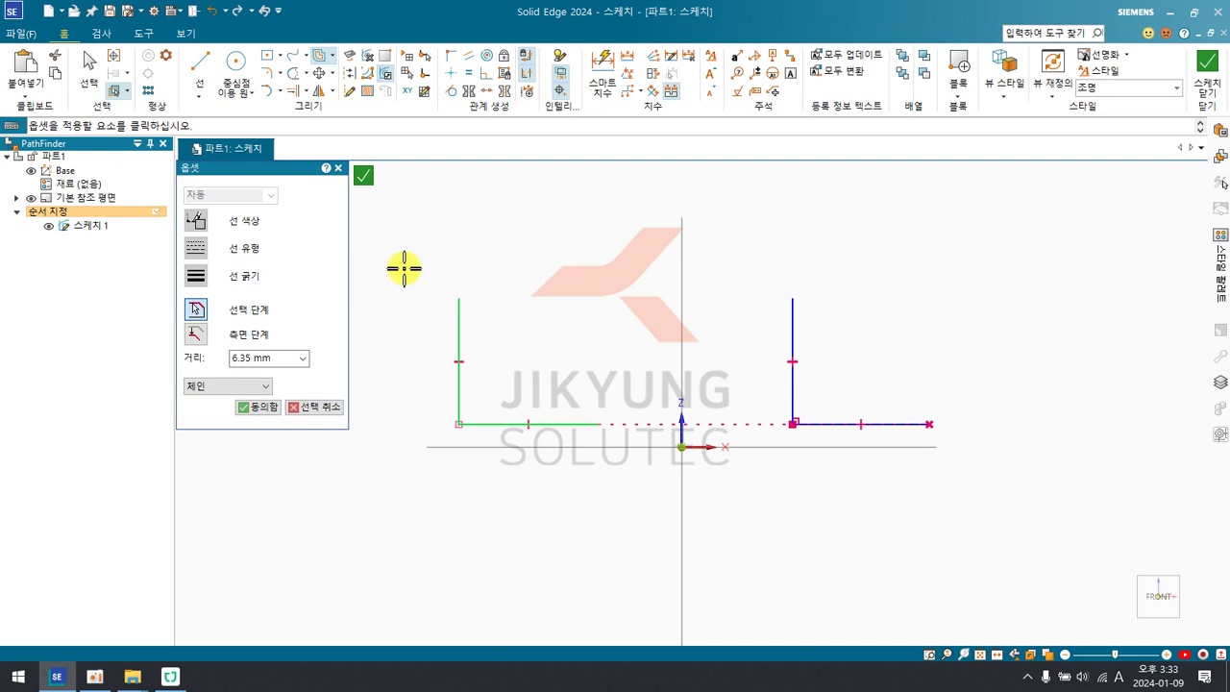
Accept the left profile, set the offset distance to 10 mm, and place three successive offsets toward its outer side.
right_click(387, 366)
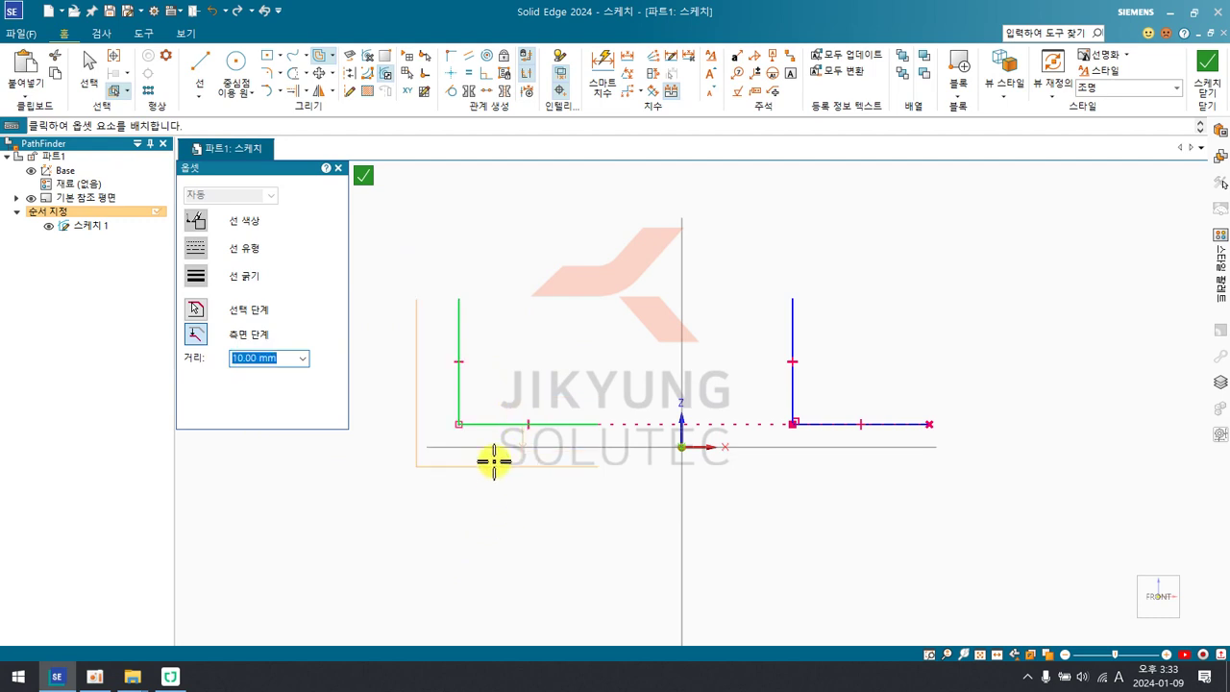
click(499, 563)
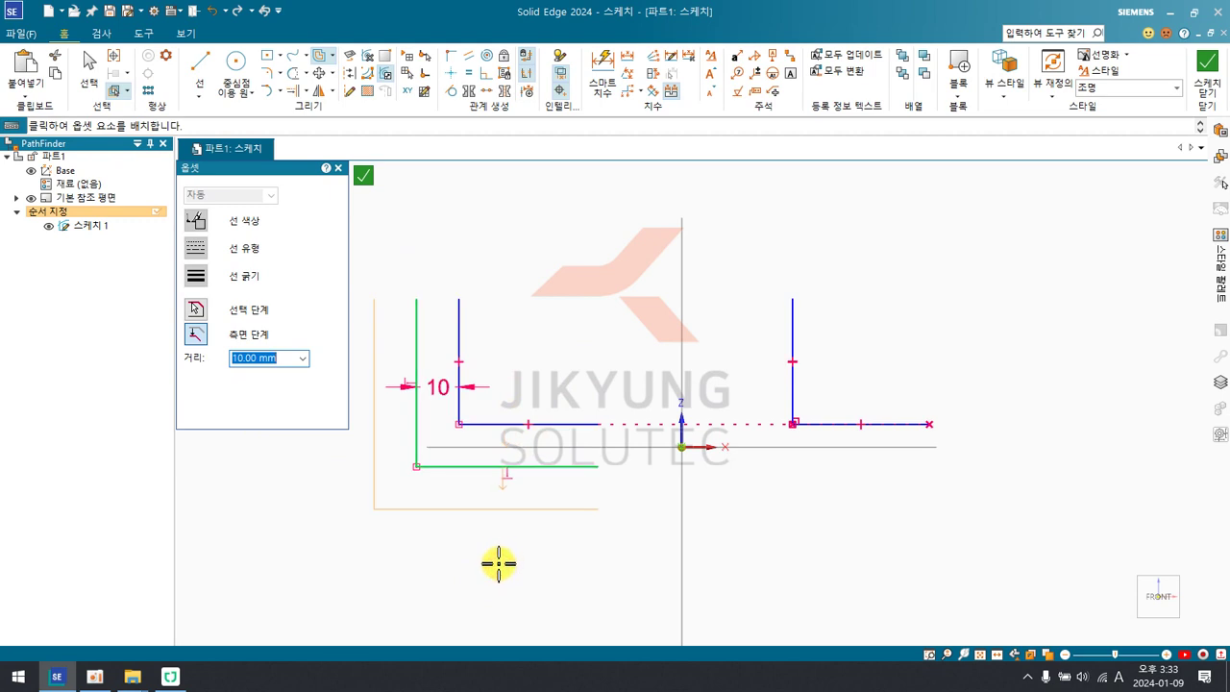
click(495, 563)
click(485, 569)
right_click(794, 552)
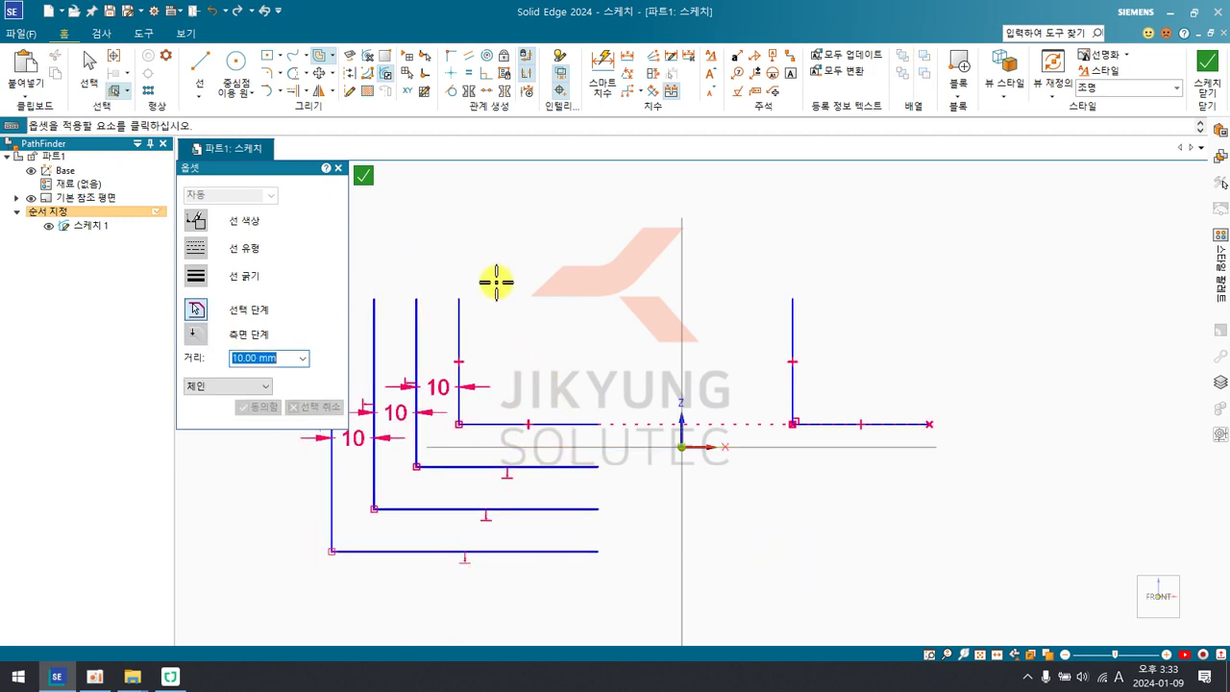
Select the right L-shaped profile as a chain and place two successive 10 mm offsets toward its inner side.
click(795, 390)
right_click(819, 376)
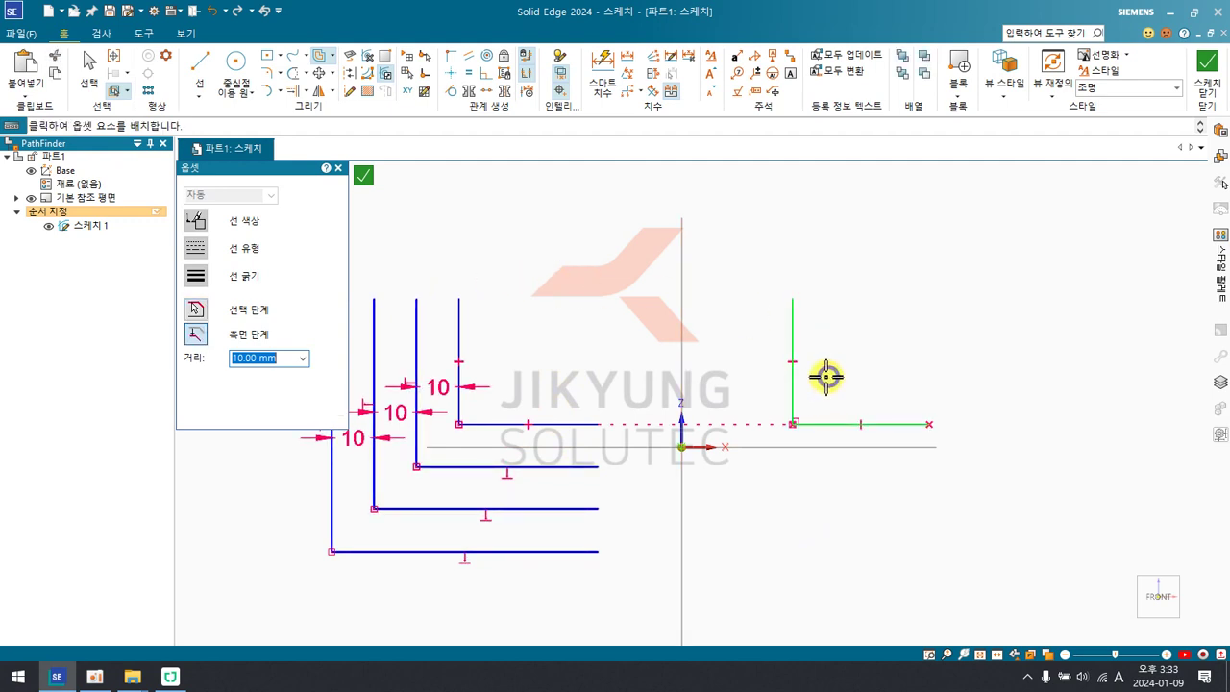
click(876, 331)
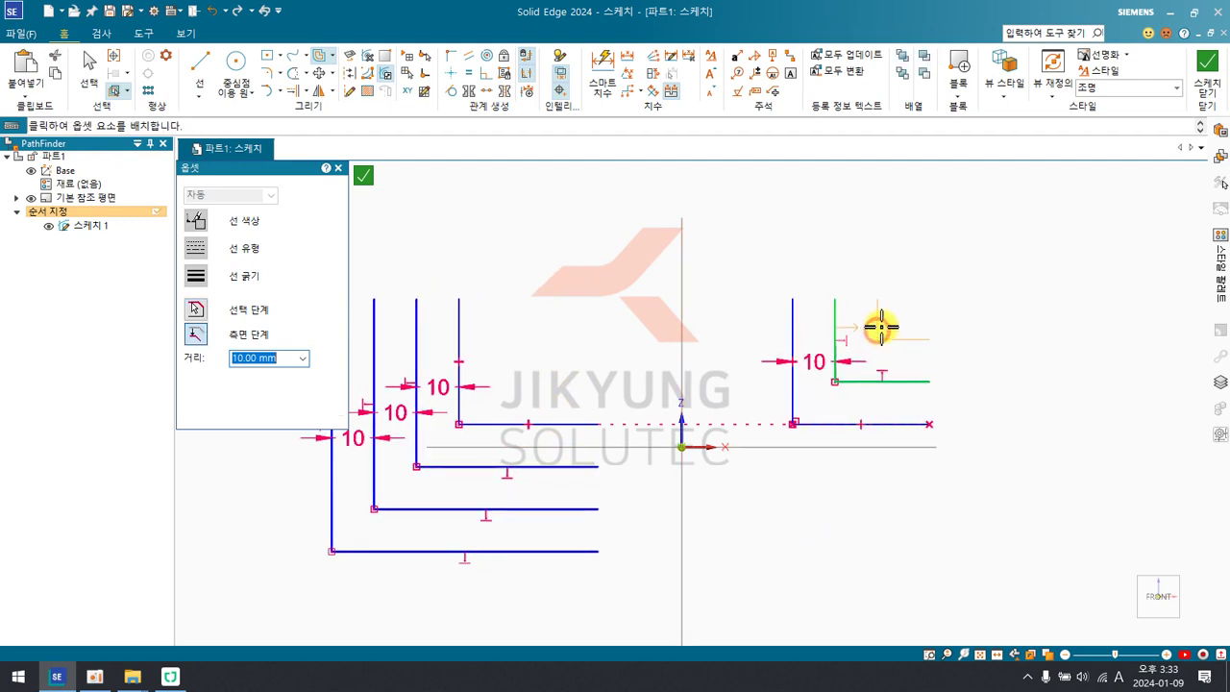
click(883, 326)
right_click(942, 272)
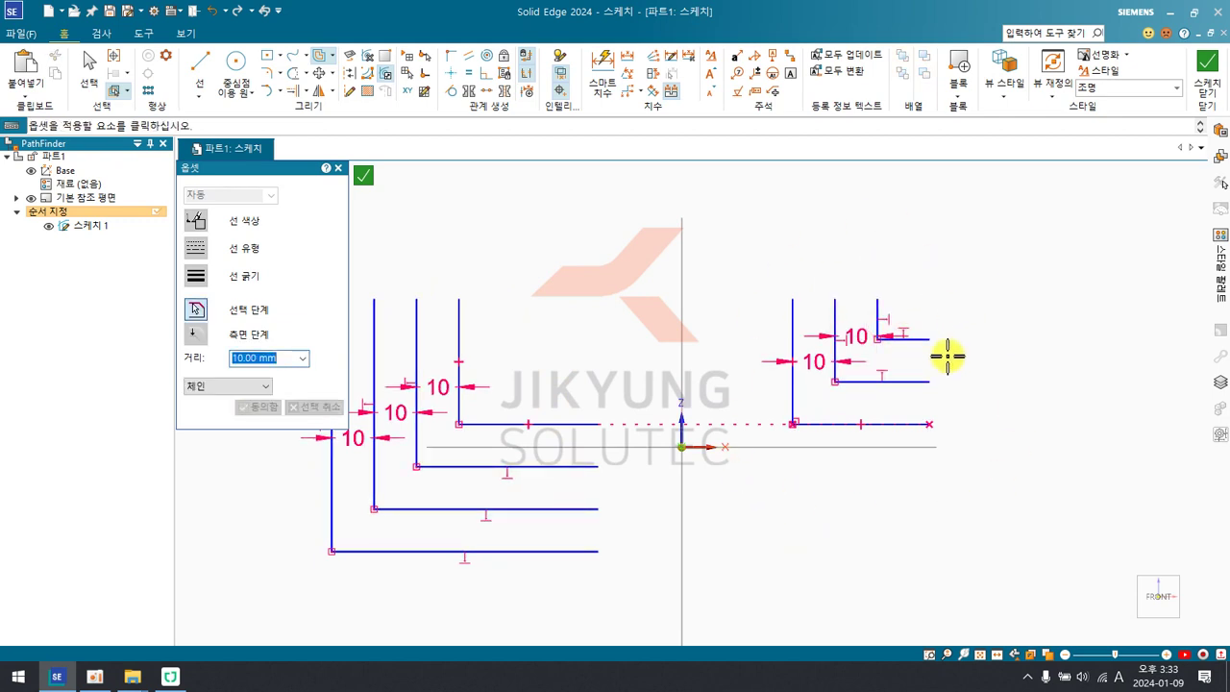
Finish the offset command and delete all offset profiles and dimensions from the sketch.
click(89, 68)
key(ctrl+a)
key(Delete)
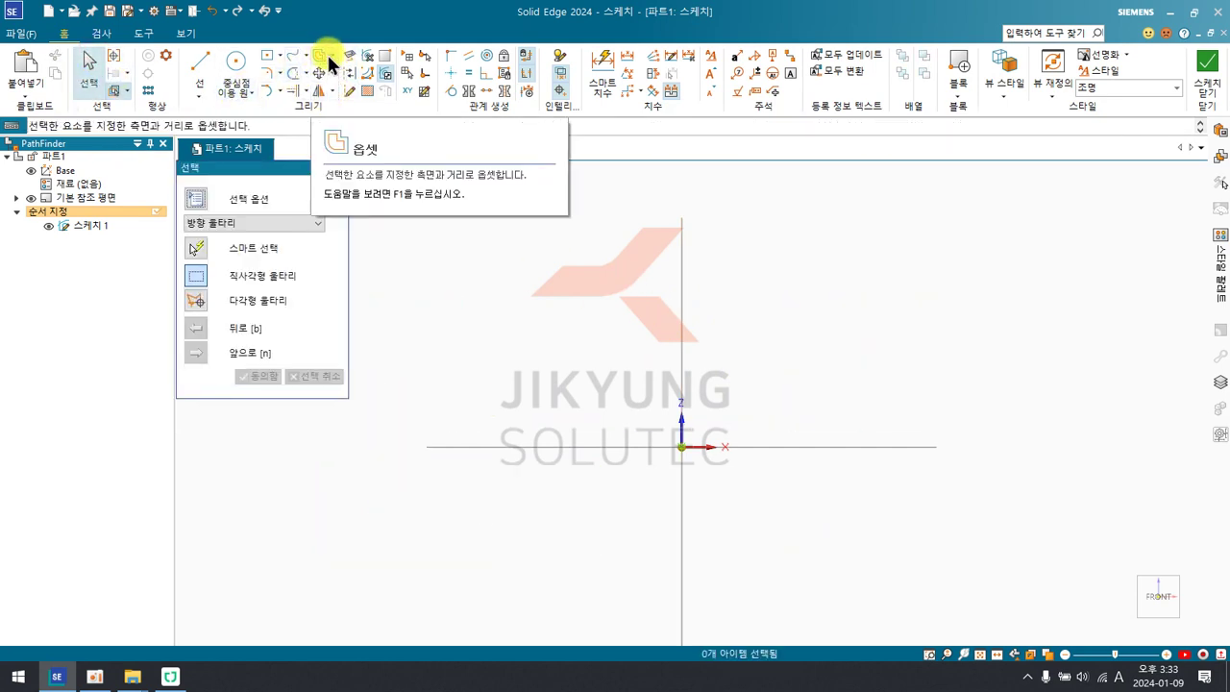
Draw a stepped three-segment line chain: a horizontal line, a vertical line down about 41 mm, and another horizontal line to the right.
click(330, 56)
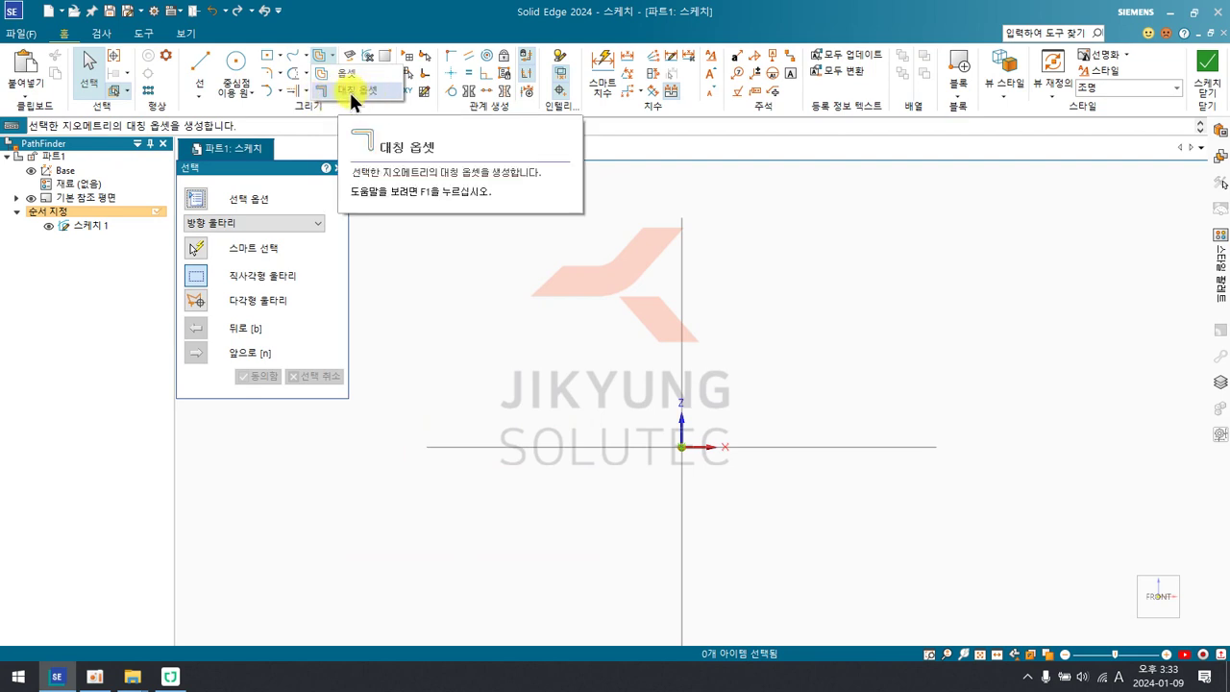
click(203, 63)
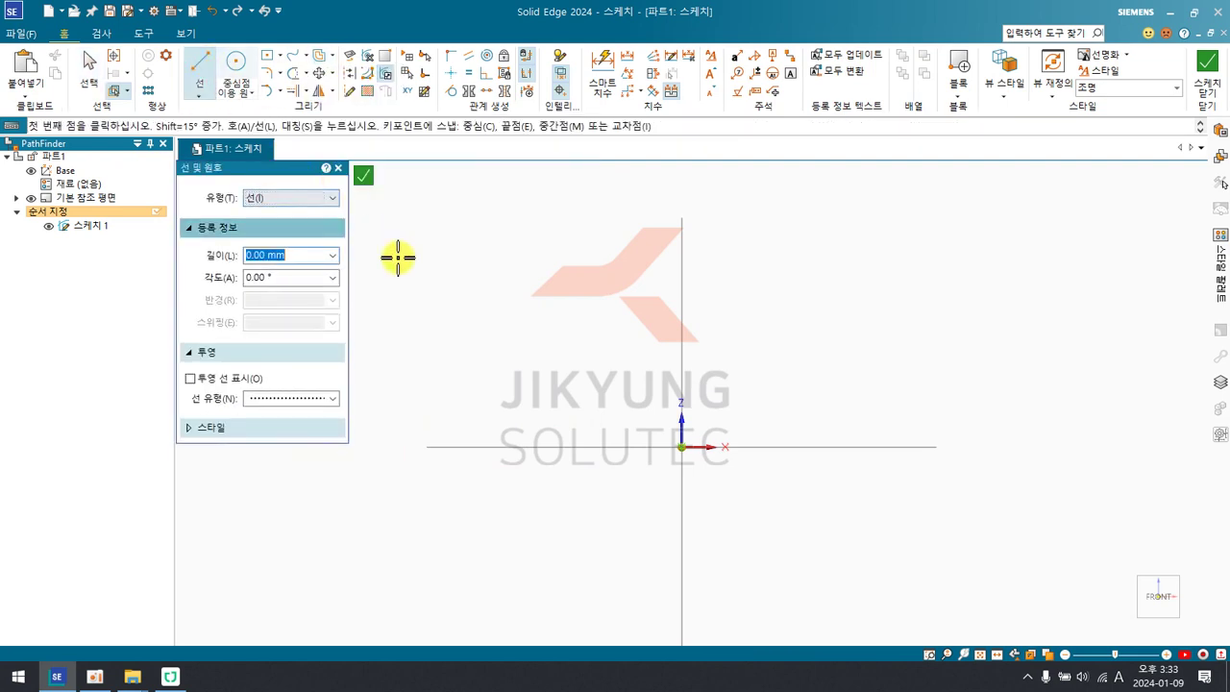
click(458, 318)
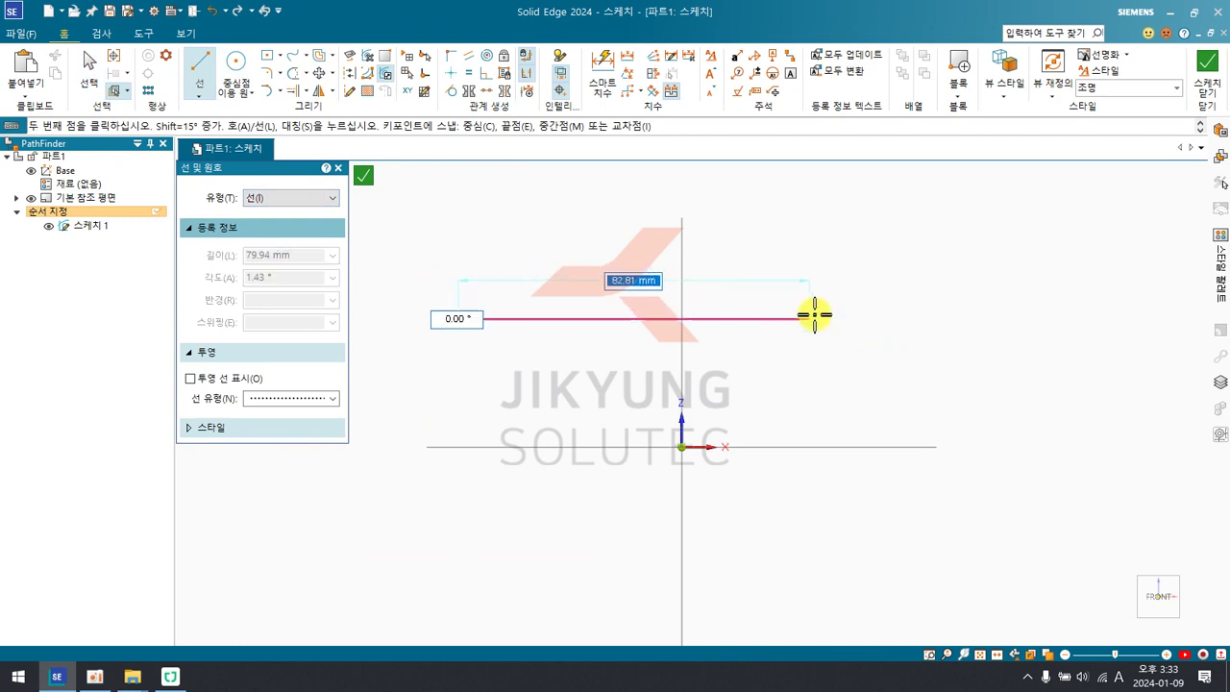
click(828, 318)
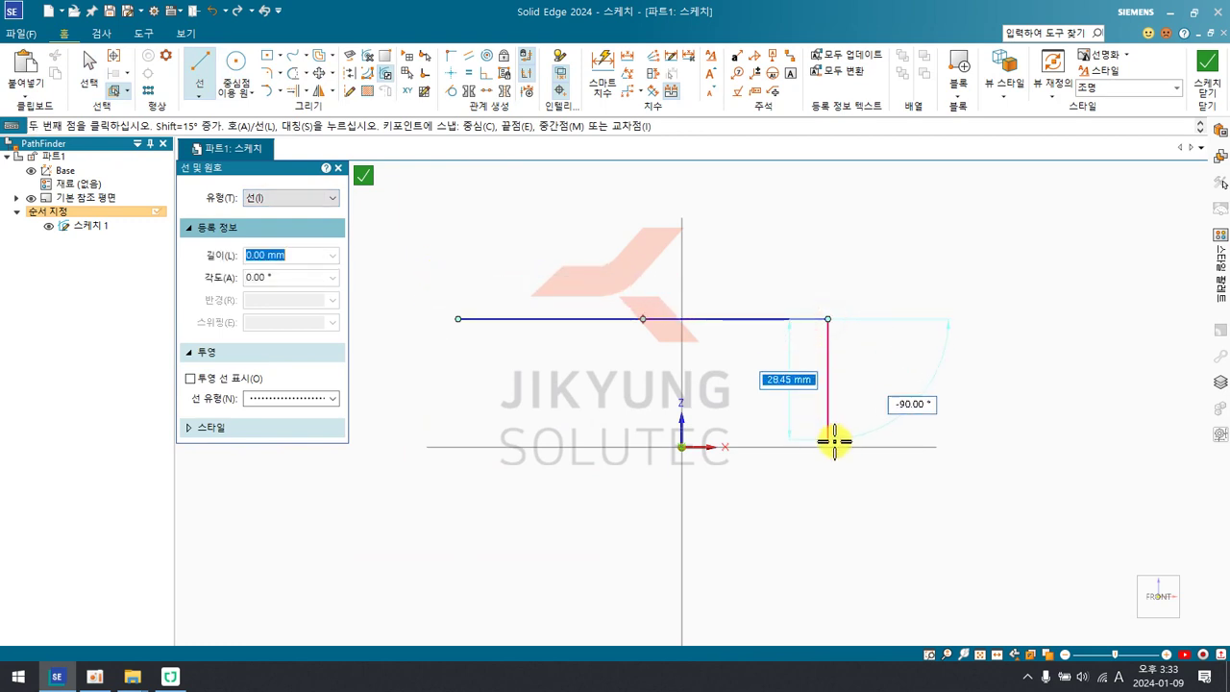
click(829, 492)
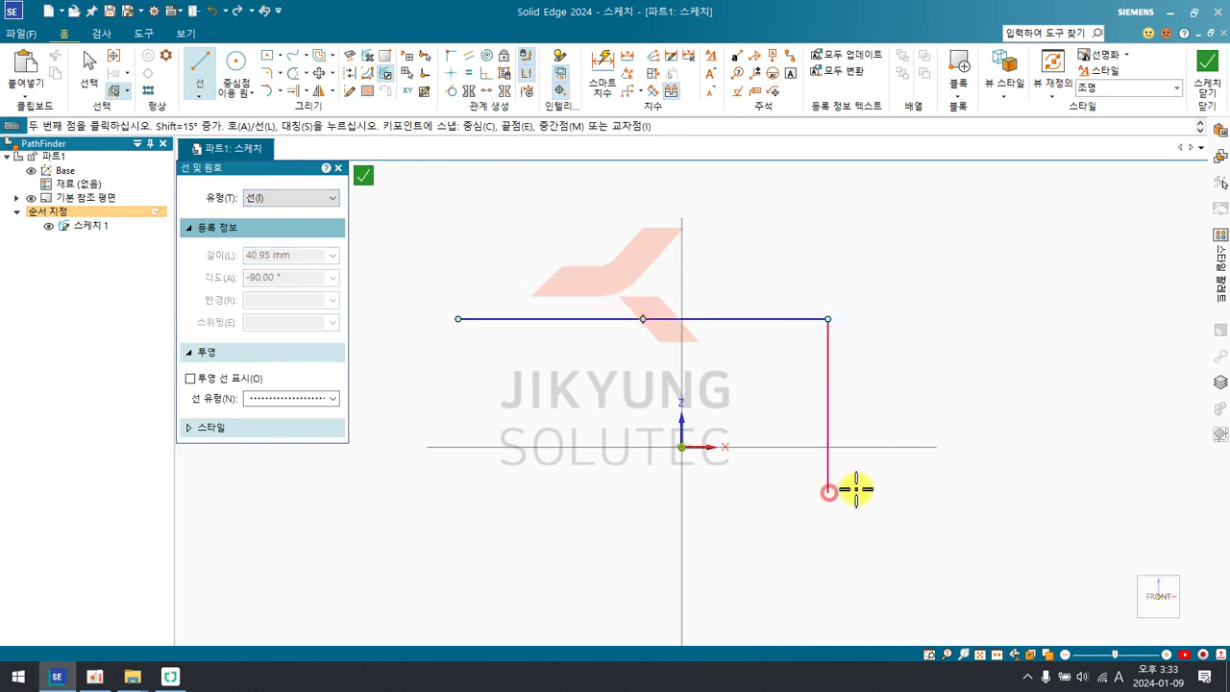
click(1070, 492)
right_click(1002, 443)
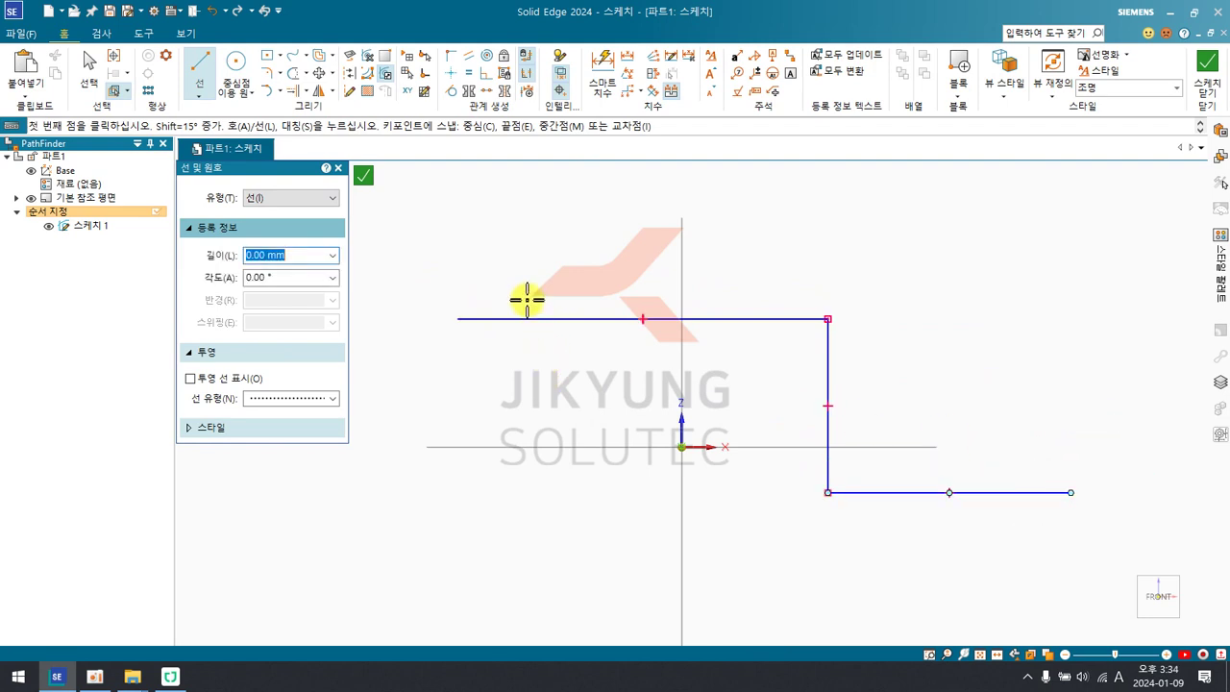
Create a Symmetric Offset (대칭 옵셋) of the whole stepped chain with the Line (선) cap type and 12.70 mm width.
click(332, 56)
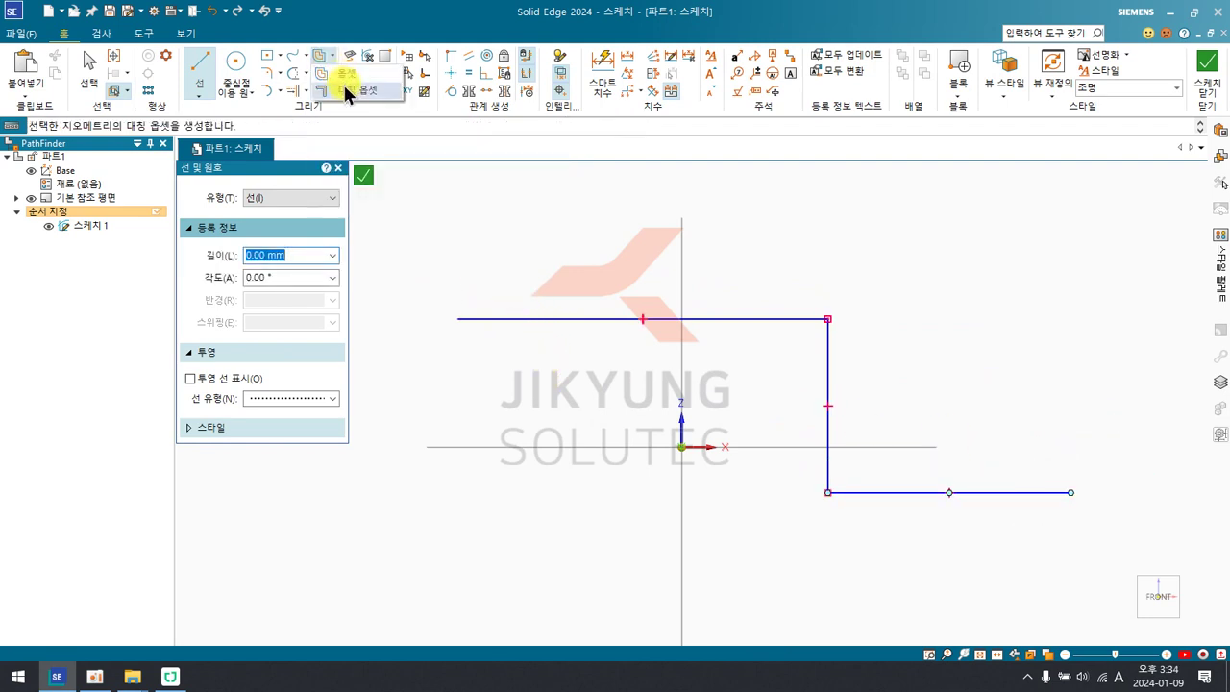
click(342, 82)
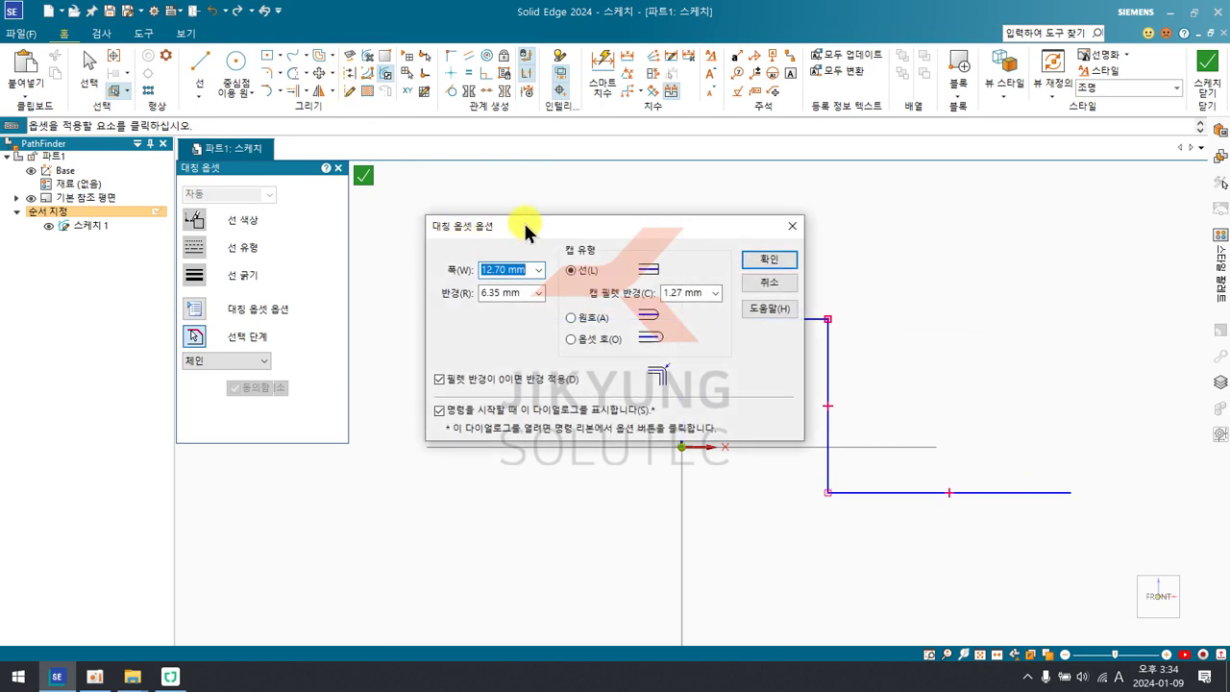
click(572, 318)
click(770, 261)
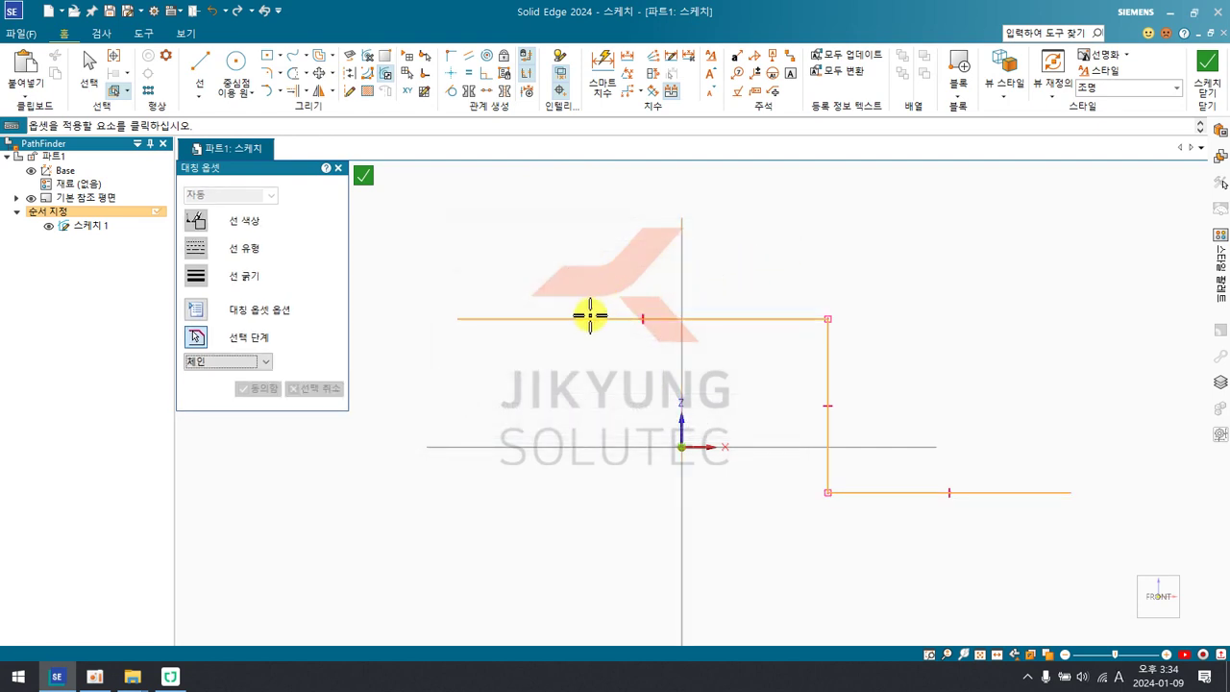
click(590, 315)
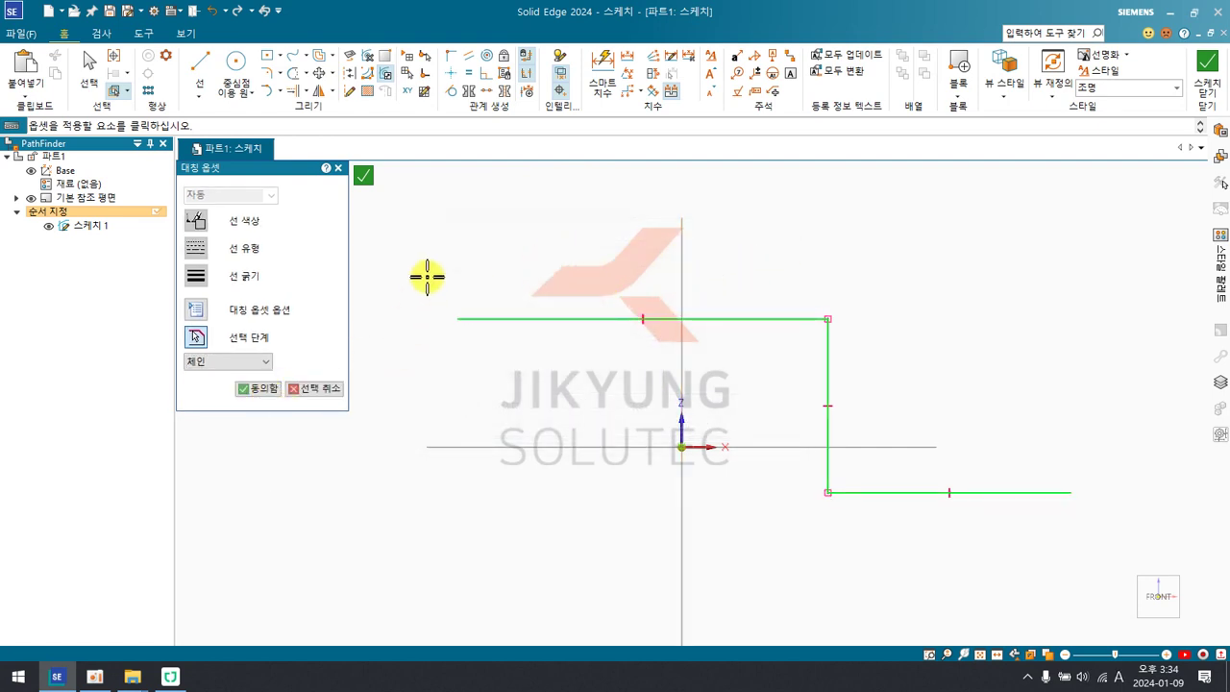
right_click(459, 228)
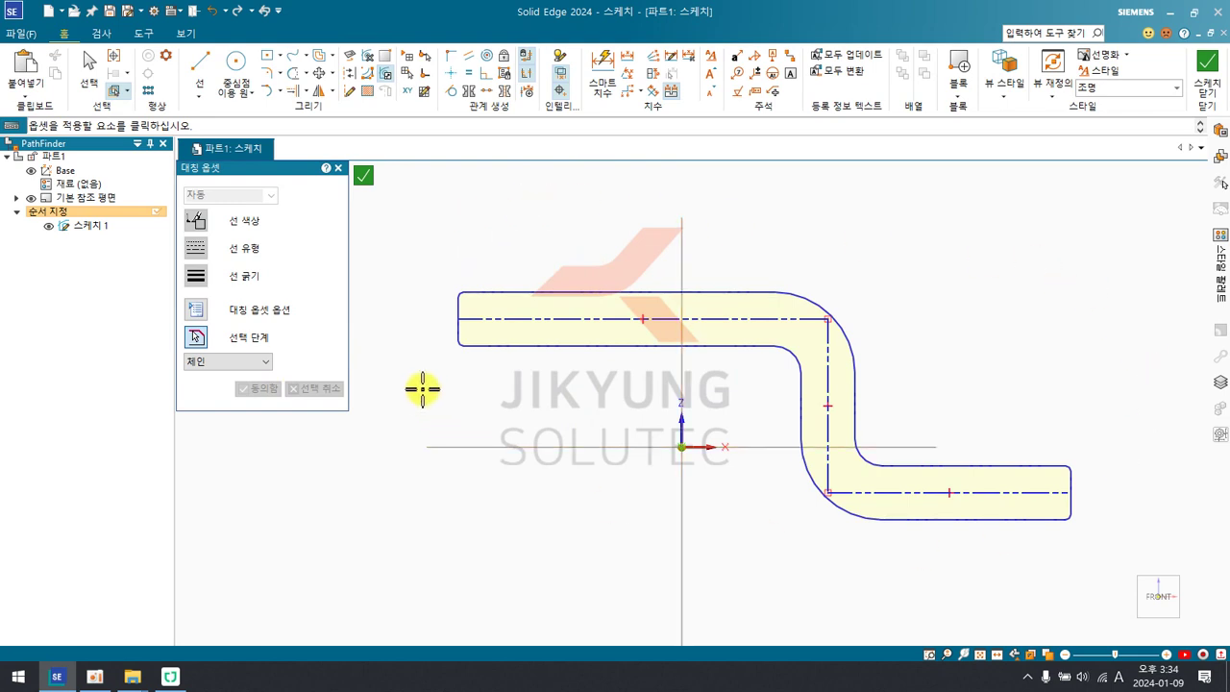
Exit the command and undo the line-capped symmetric offset.
click(501, 13)
key(Escape)
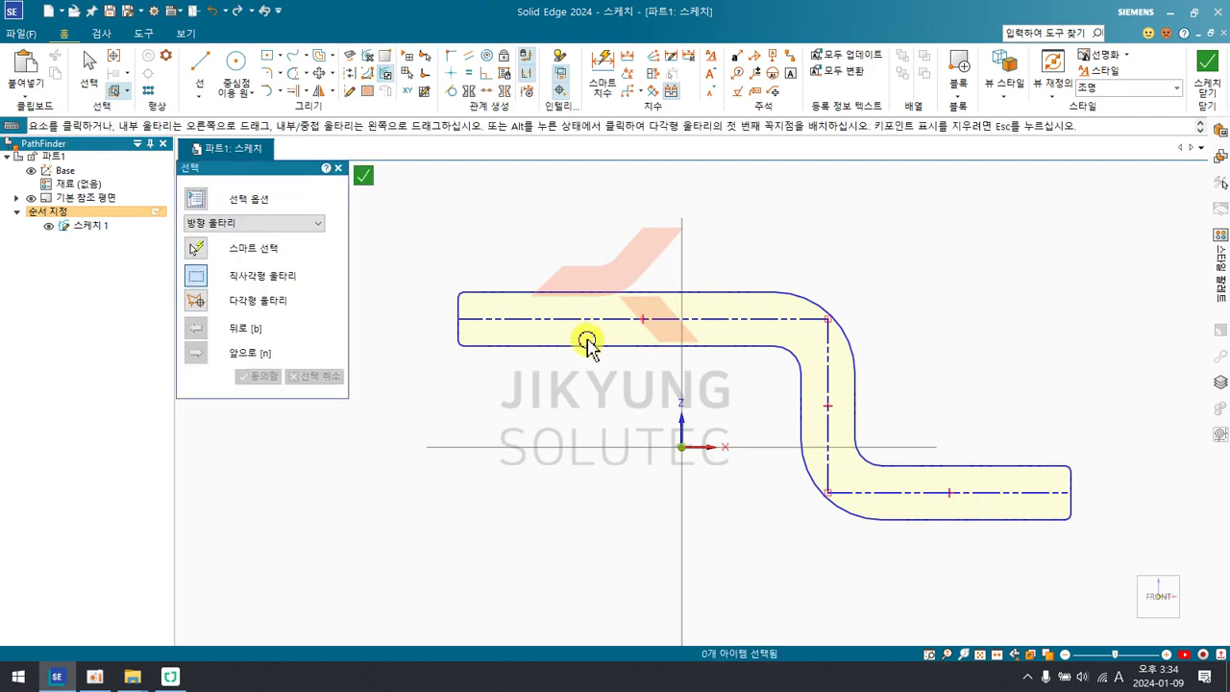
key(ctrl+z)
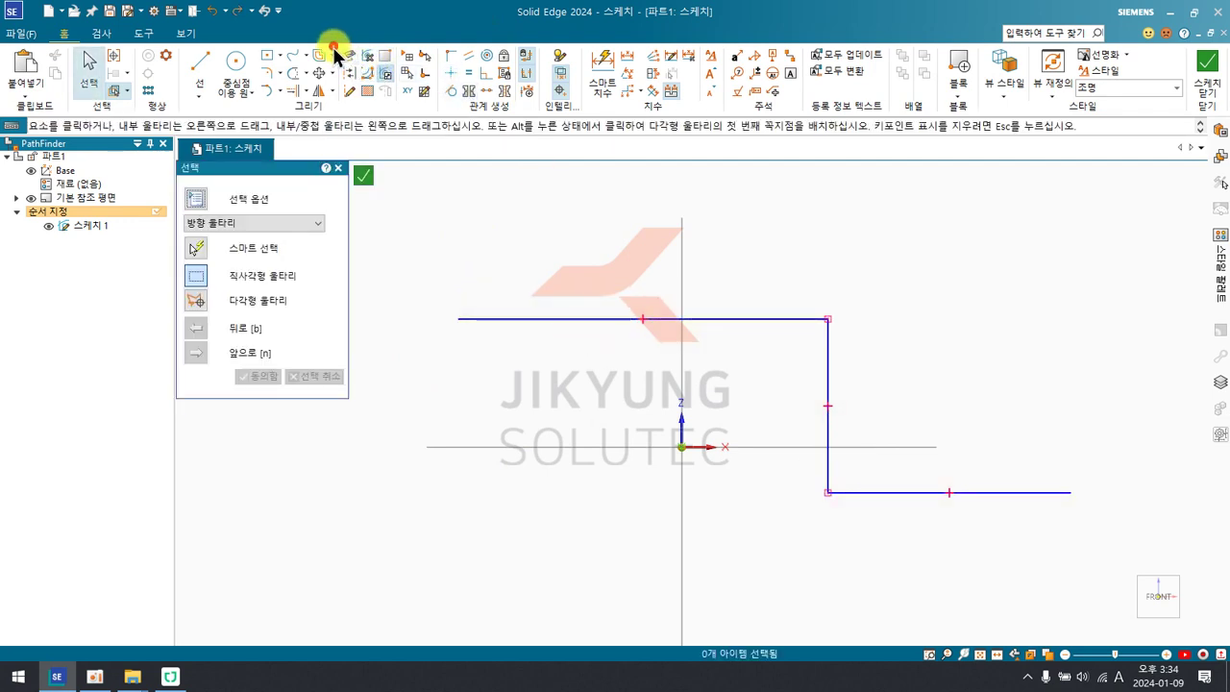
Create a Symmetric Offset (대칭 옵셋) of the stepped chain using the Arc (원호) cap type.
click(340, 86)
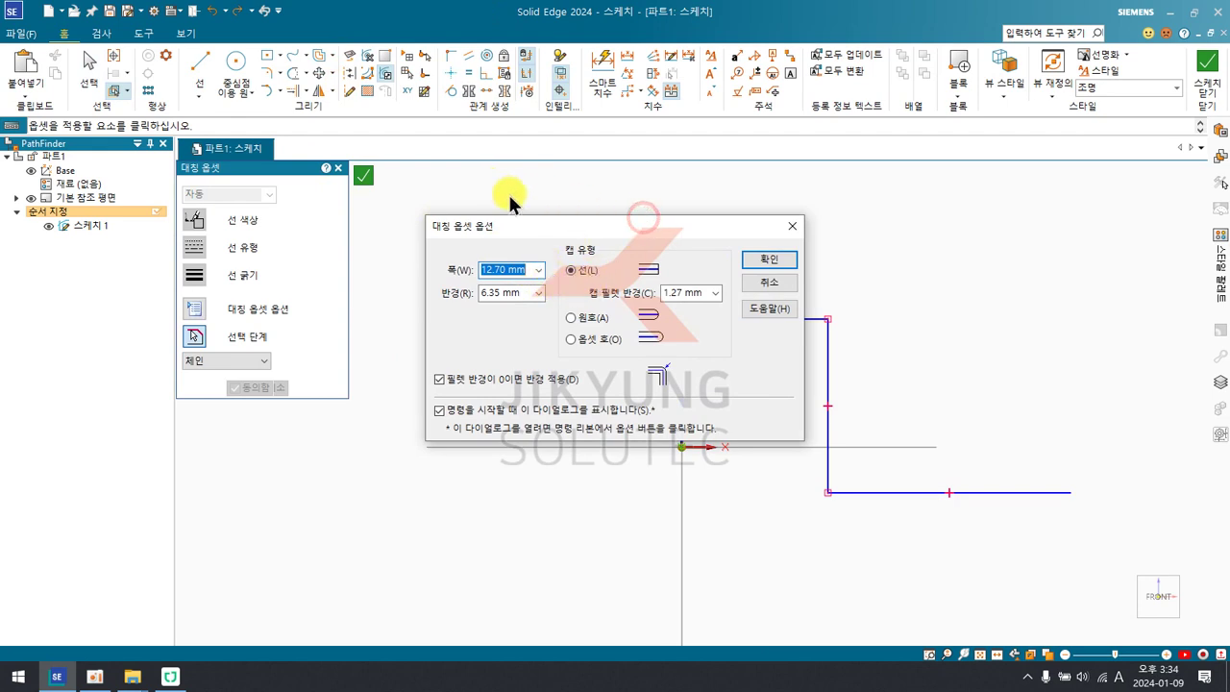
drag(645, 227, 380, 223)
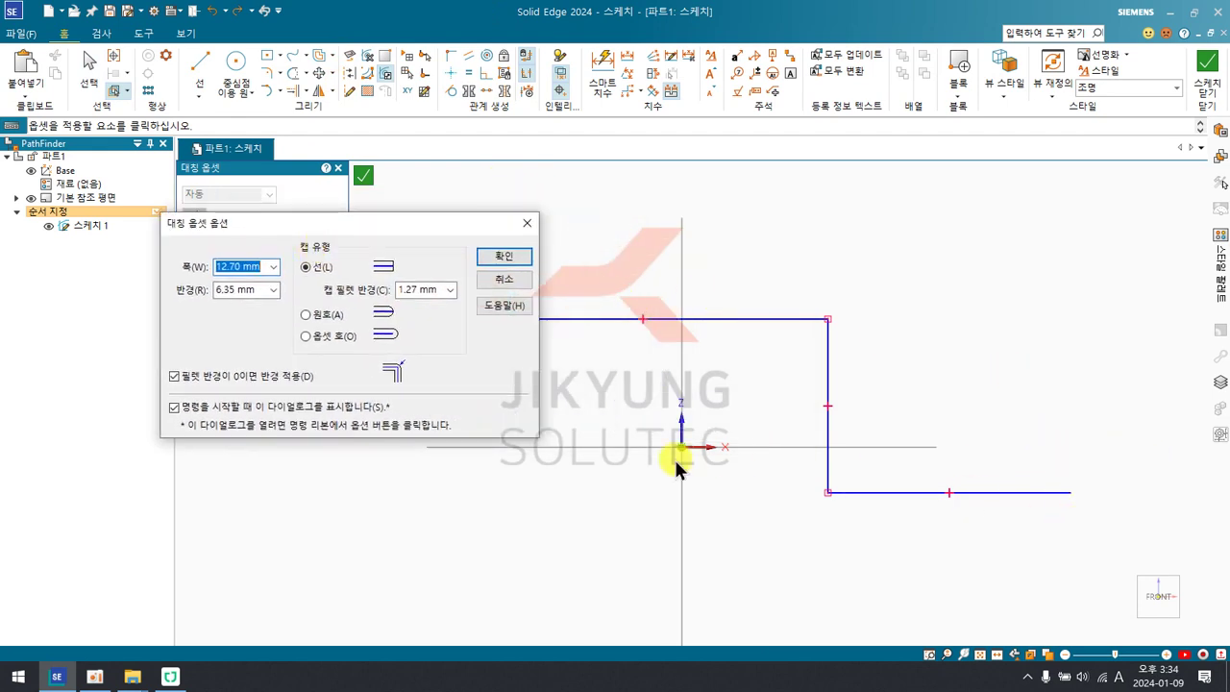
click(307, 315)
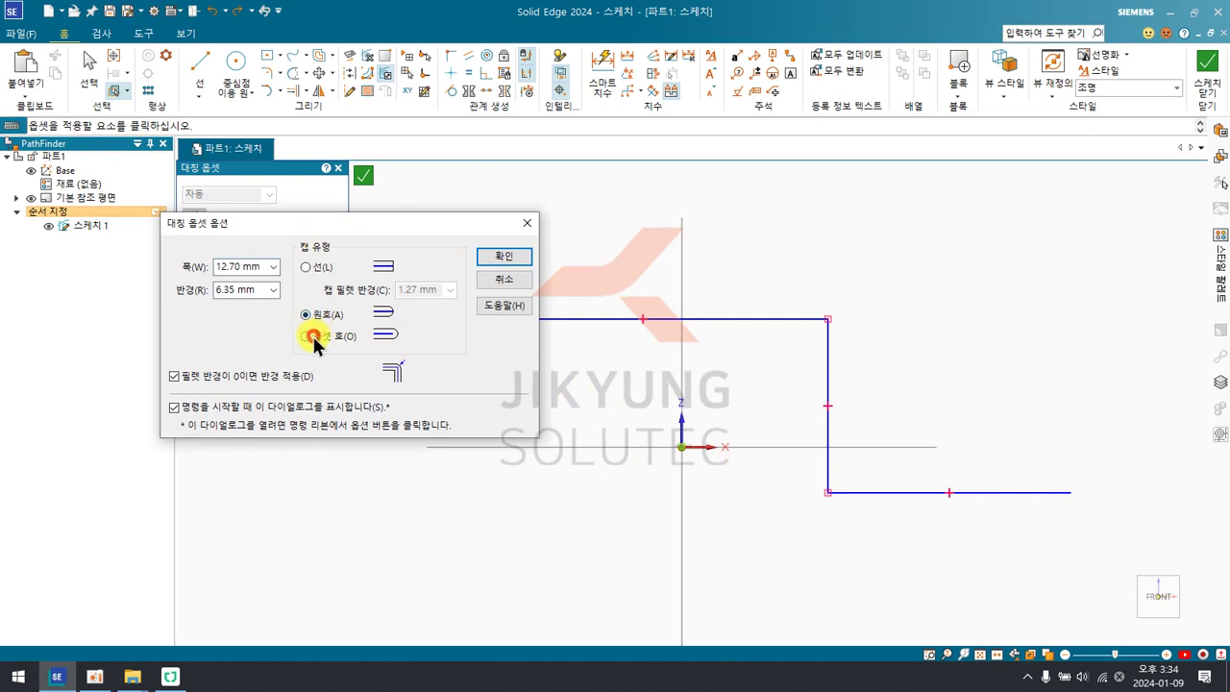
click(487, 257)
click(538, 317)
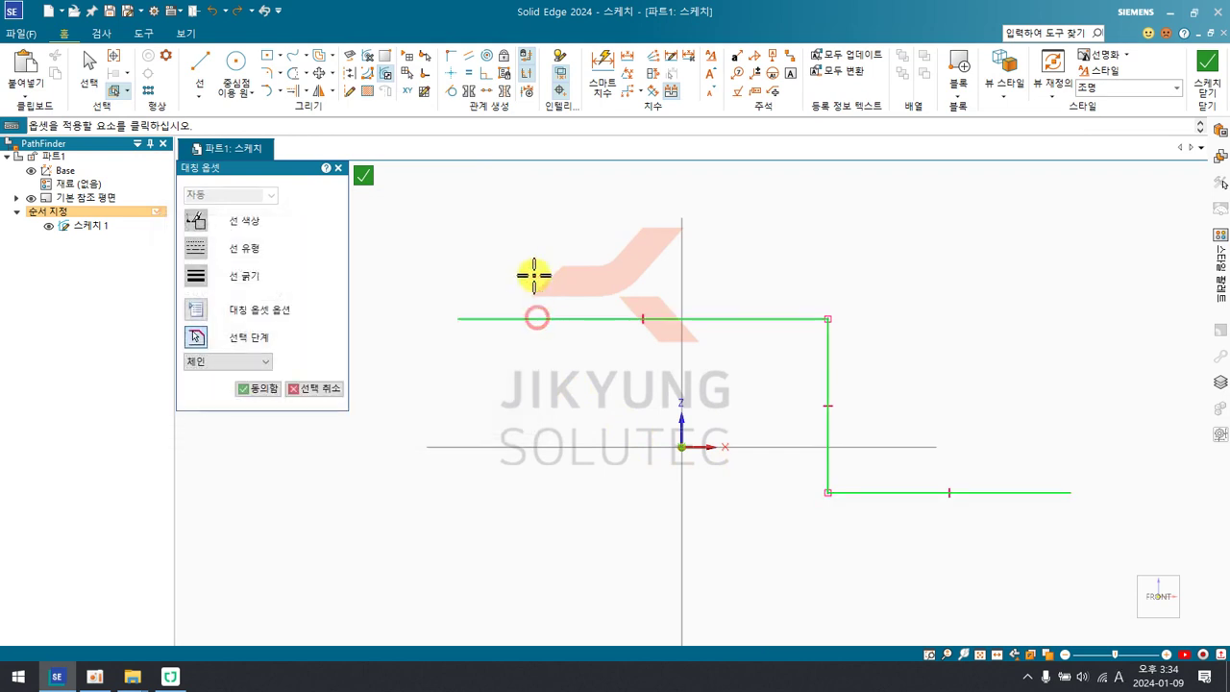
right_click(525, 242)
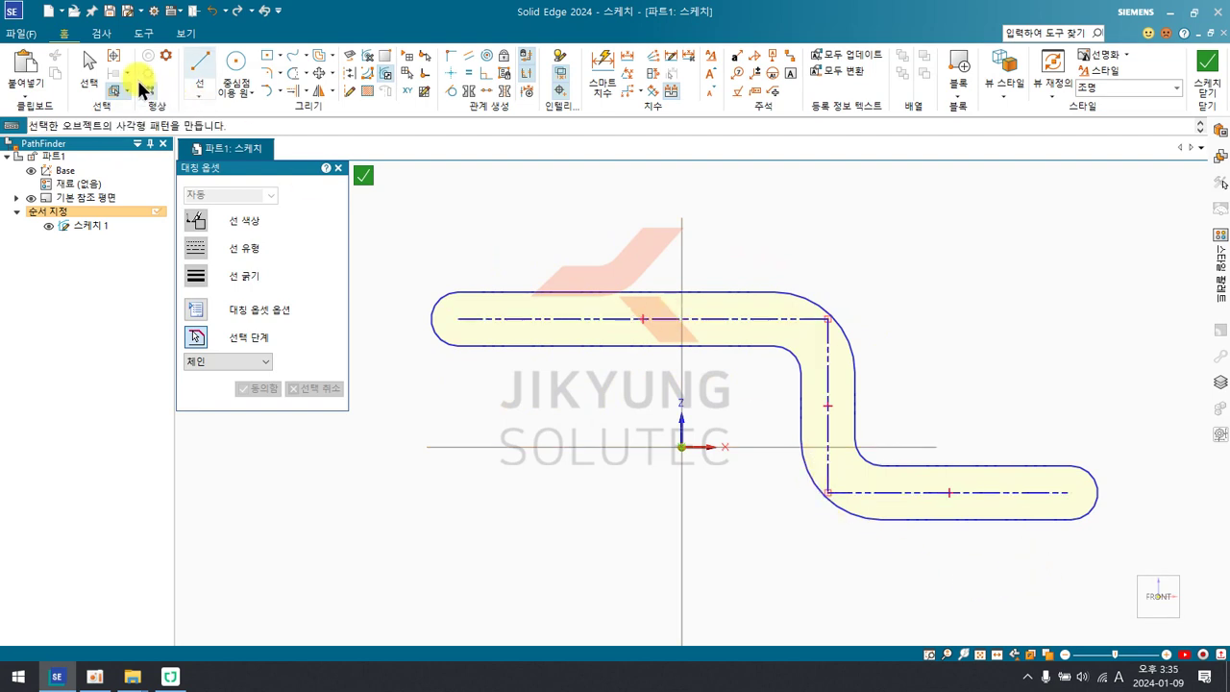
Select the entire symmetric offset shape with its centerline chain and delete it.
click(89, 65)
drag(1111, 536, 380, 243)
key(Delete)
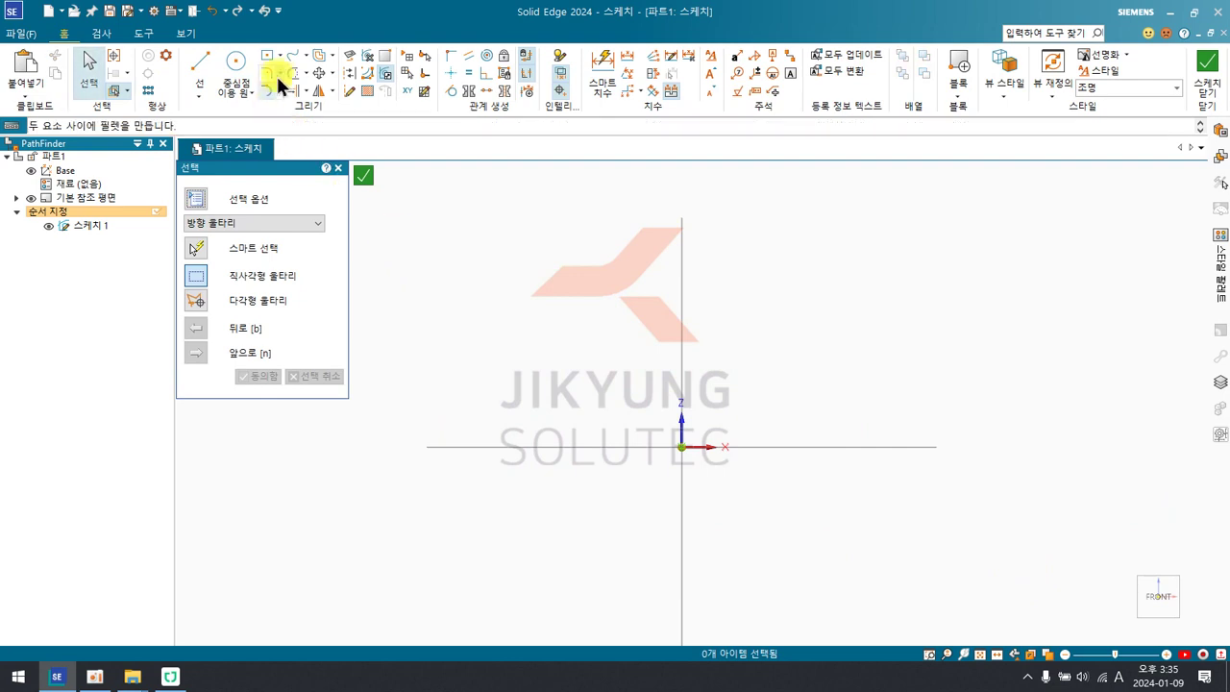
Draw a rectangle above and to the left of the sketch origin.
click(267, 54)
click(435, 217)
click(618, 353)
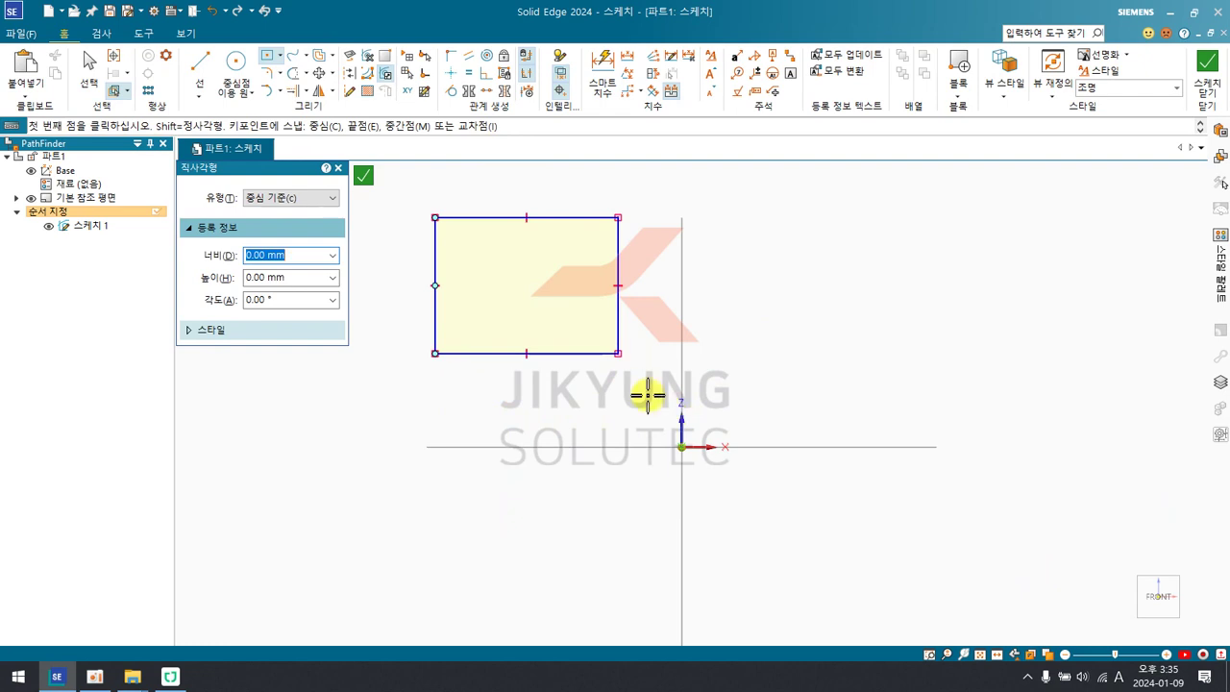
Fill (채우기) the rectangle with the Normal (법선) hatch at 45° and 3.17 mm spacing.
click(367, 93)
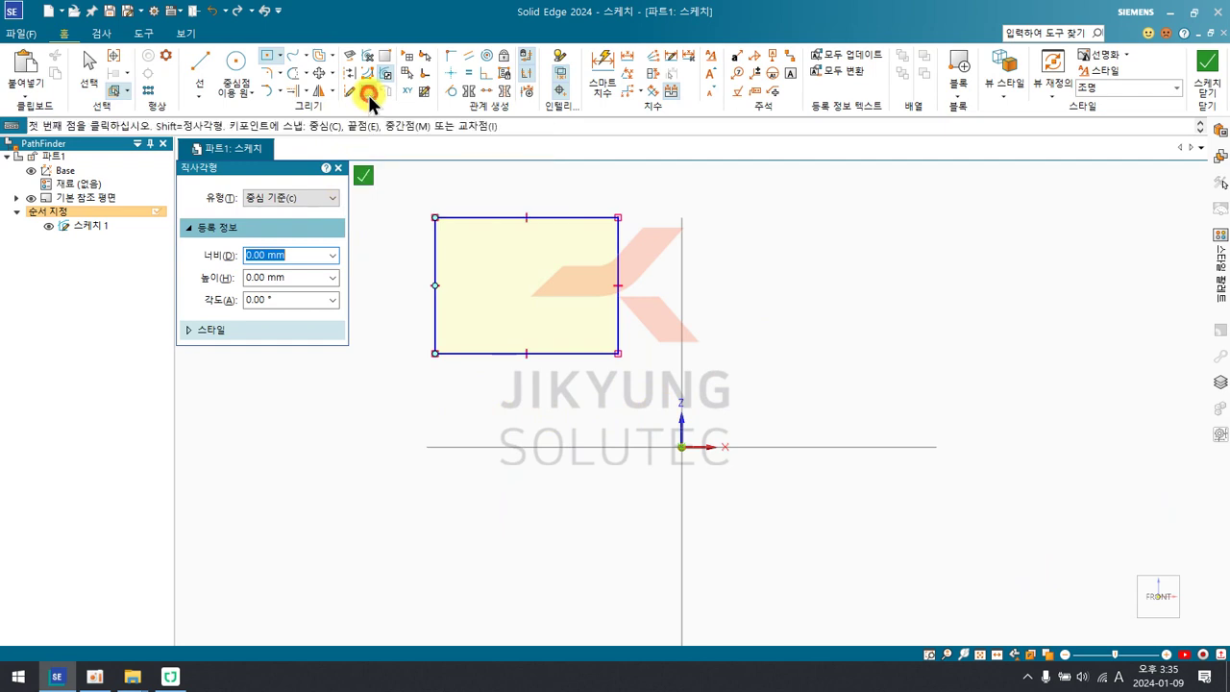
click(446, 237)
scroll(500, 272, up, 2)
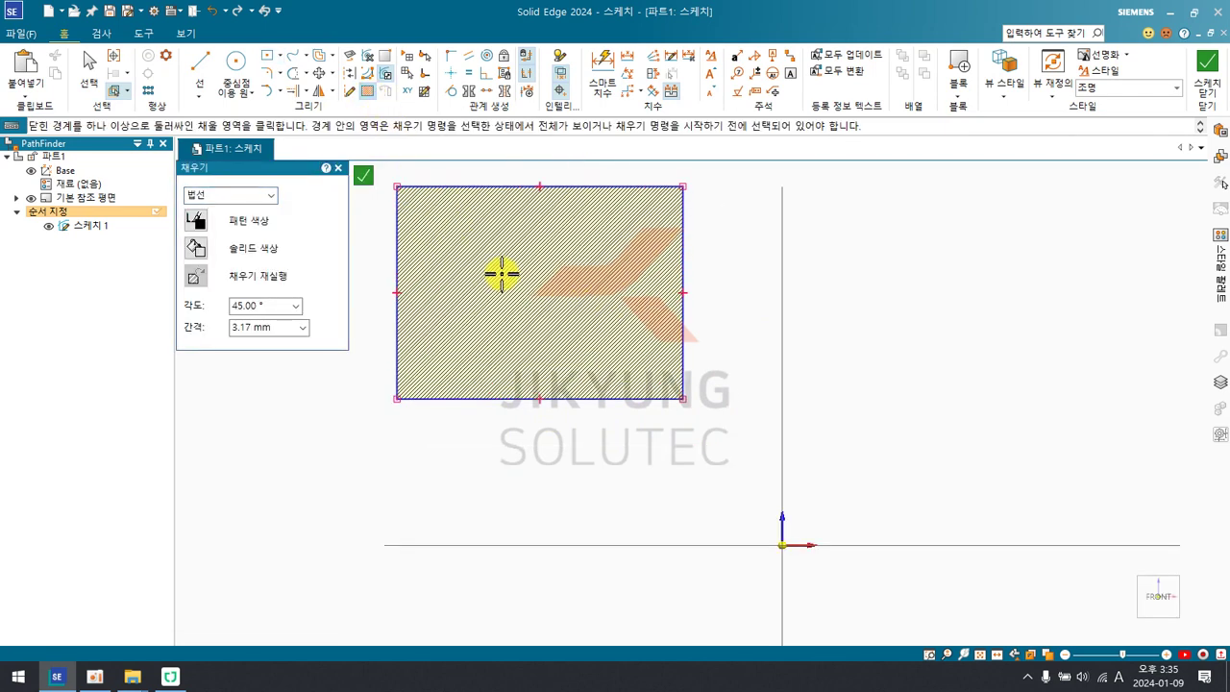
scroll(597, 381, up, 2)
scroll(598, 381, up, 1)
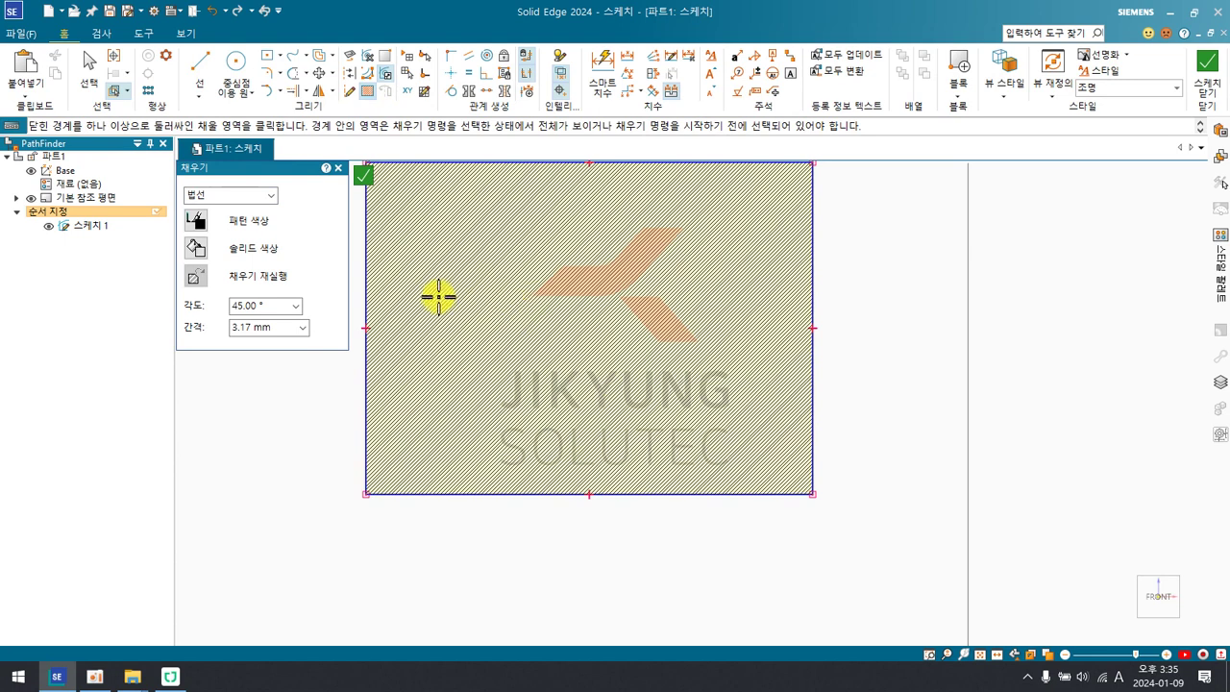
Select the rectangle's hatch fill and set its pattern color to red.
click(89, 65)
click(506, 238)
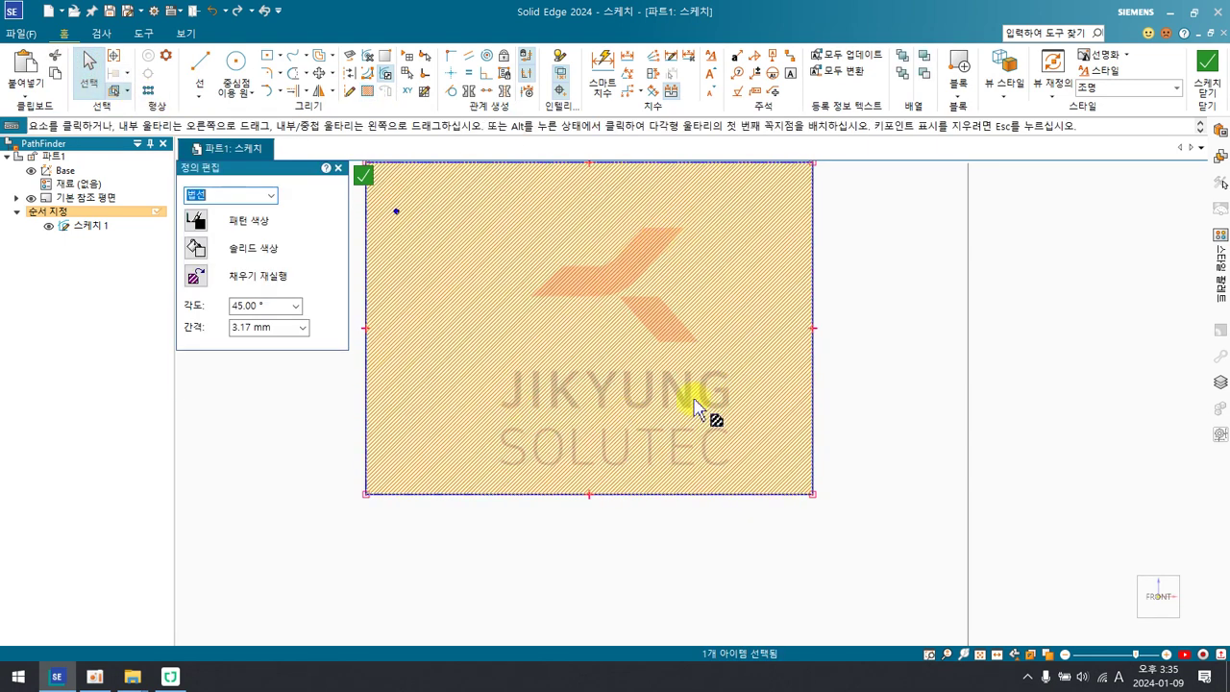
click(195, 224)
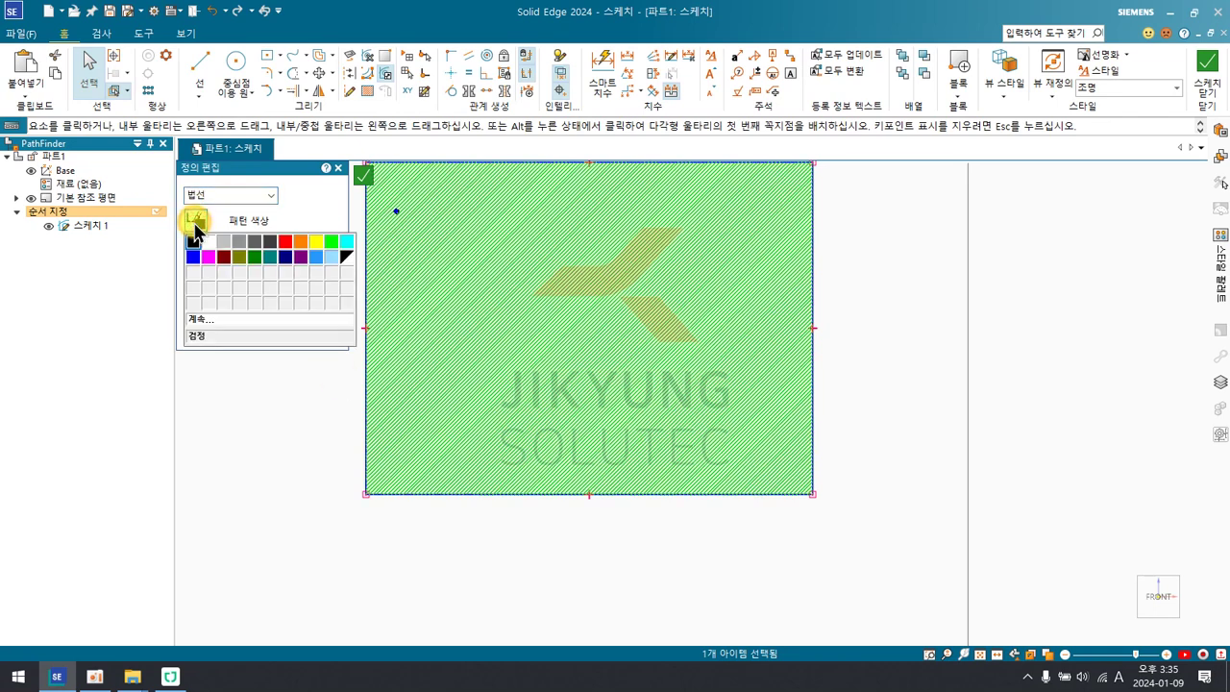
click(288, 243)
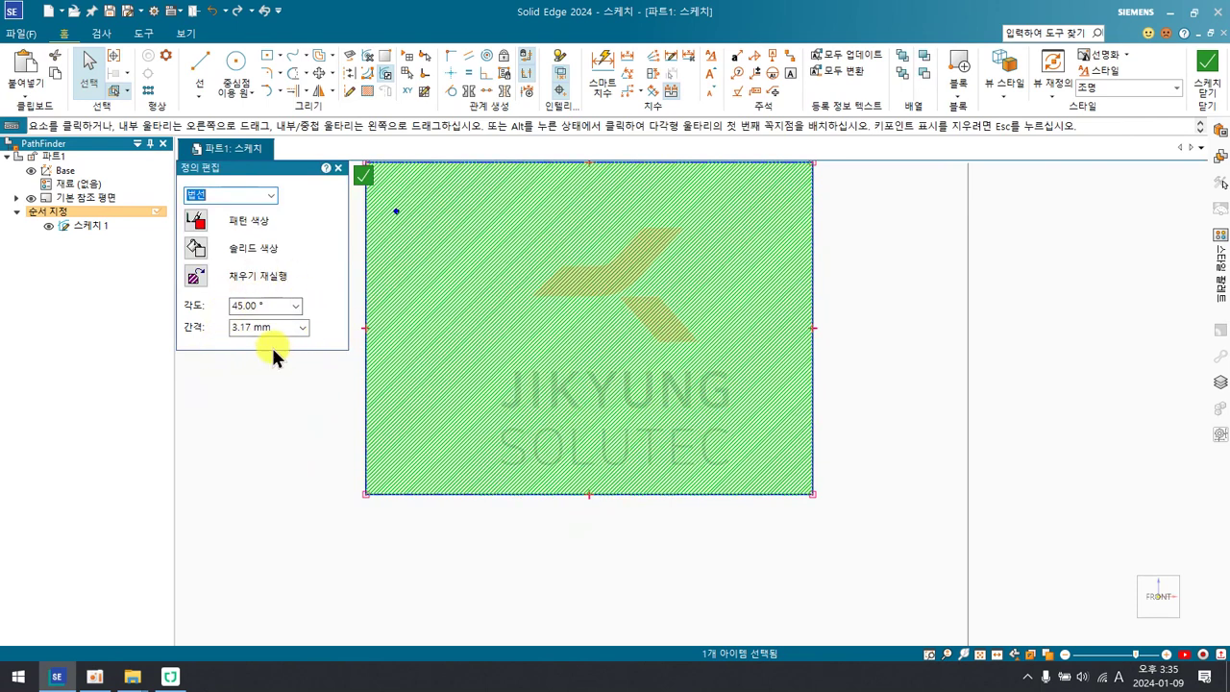
Set the hatch fill's spacing to 5 mm and its angle to 60°, and deselect it.
text(5)
key(Tab)
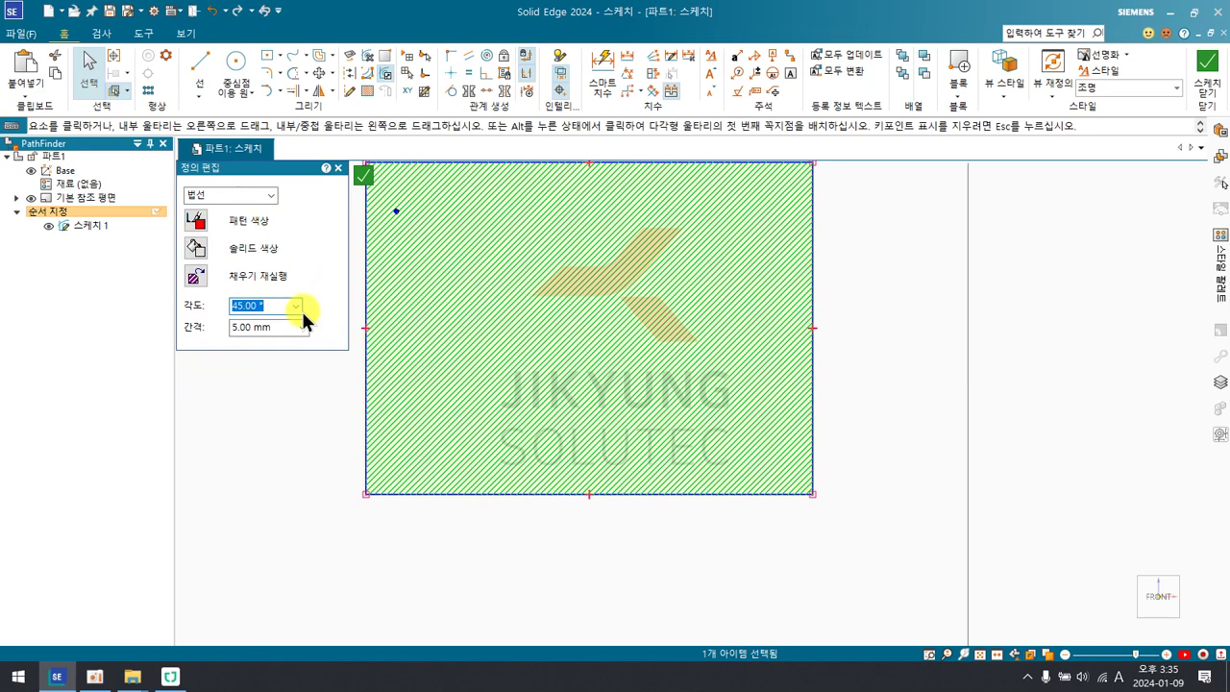
text(60)
key(Tab)
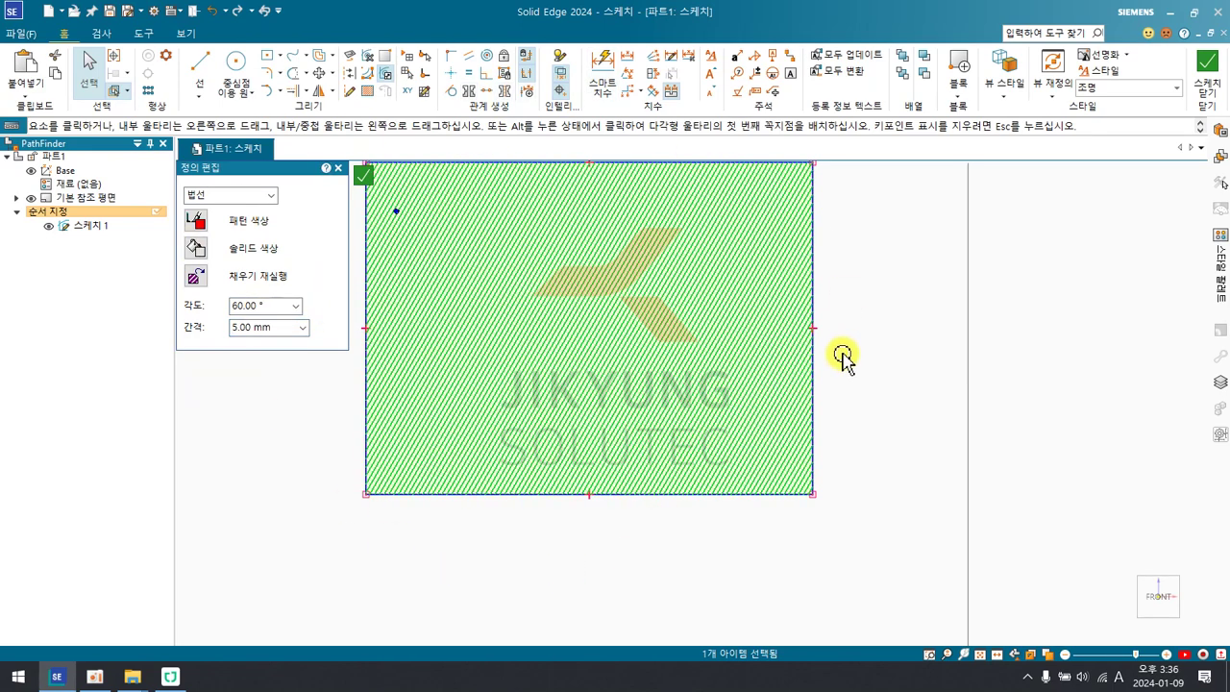
click(875, 366)
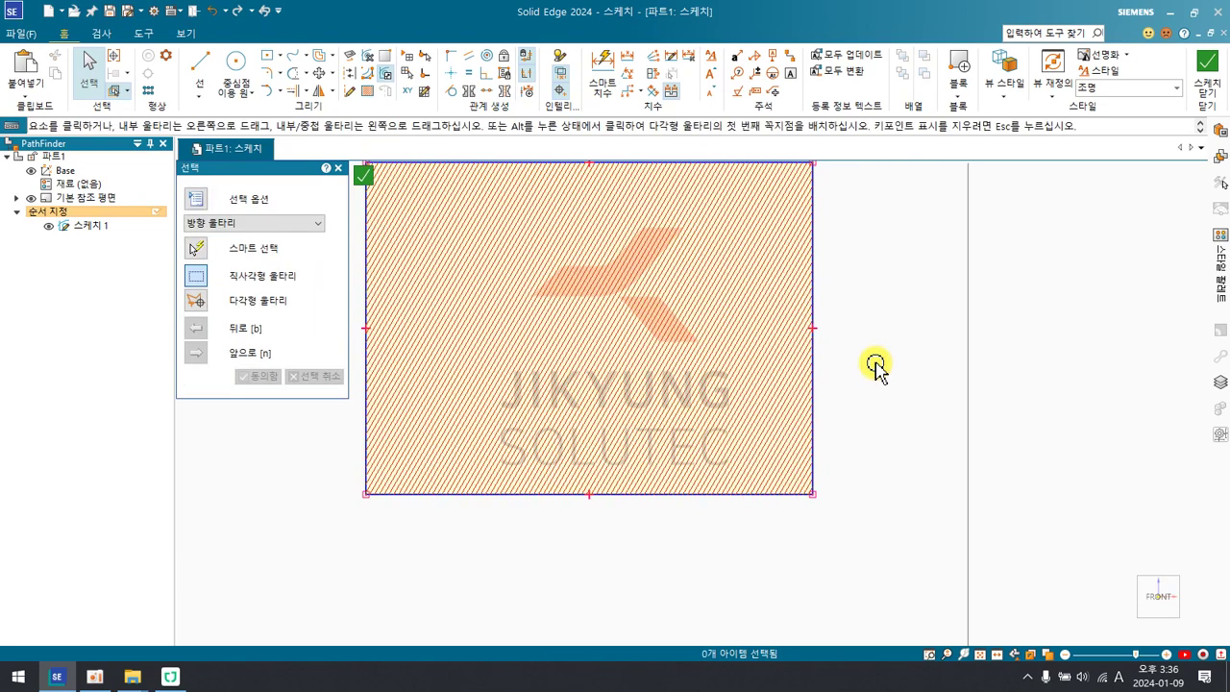